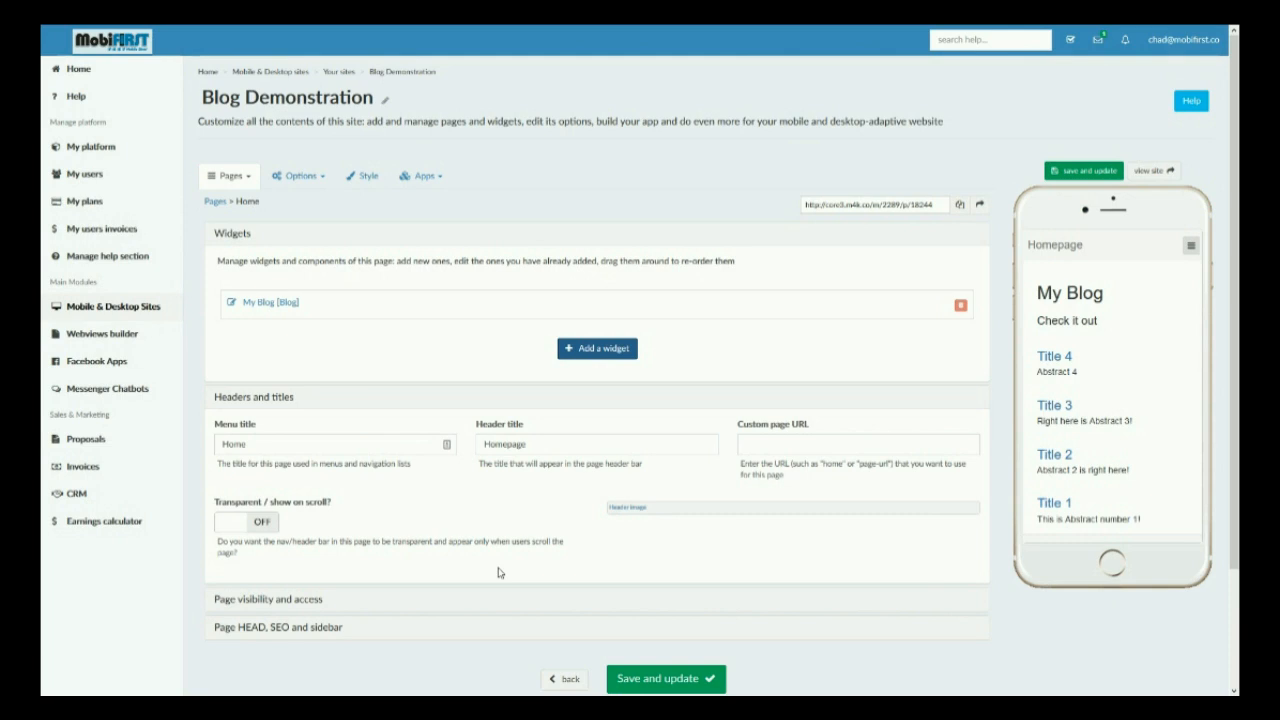
# Look at the Blog entry in the library of widgets available for the Home page, and close the library.
pyautogui.click(608, 360)
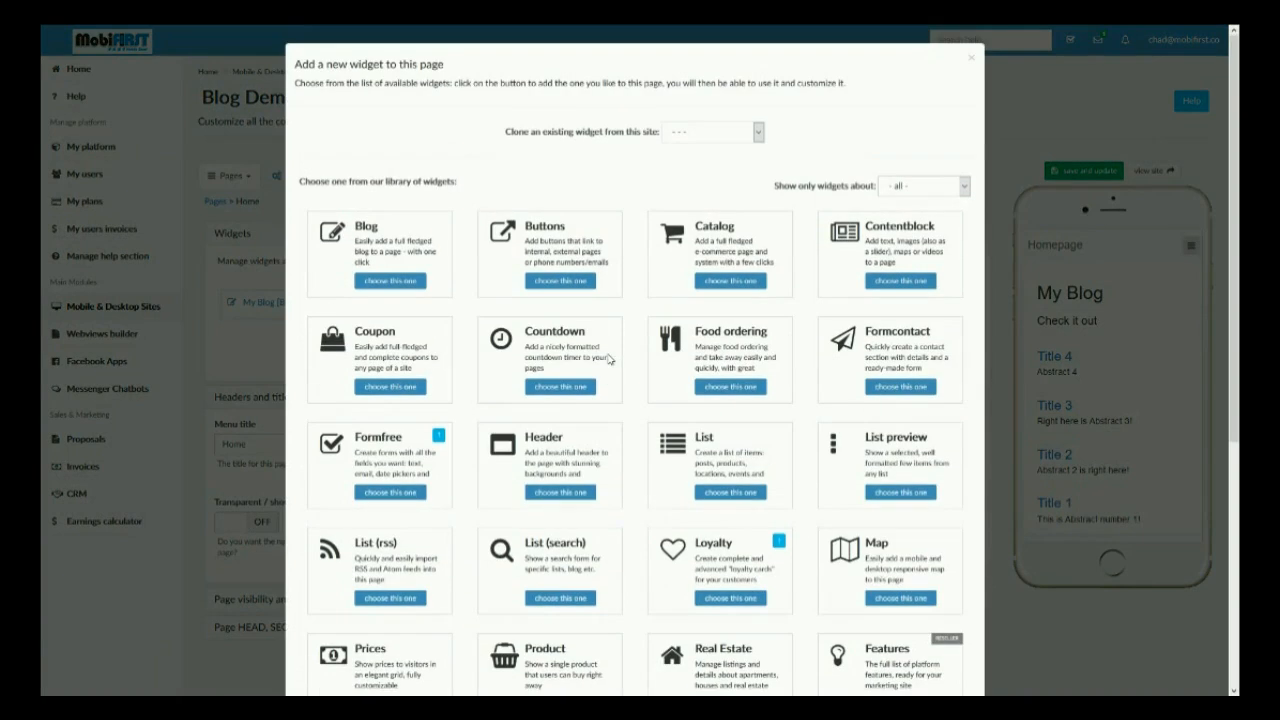
pyautogui.click(391, 237)
pyautogui.click(971, 57)
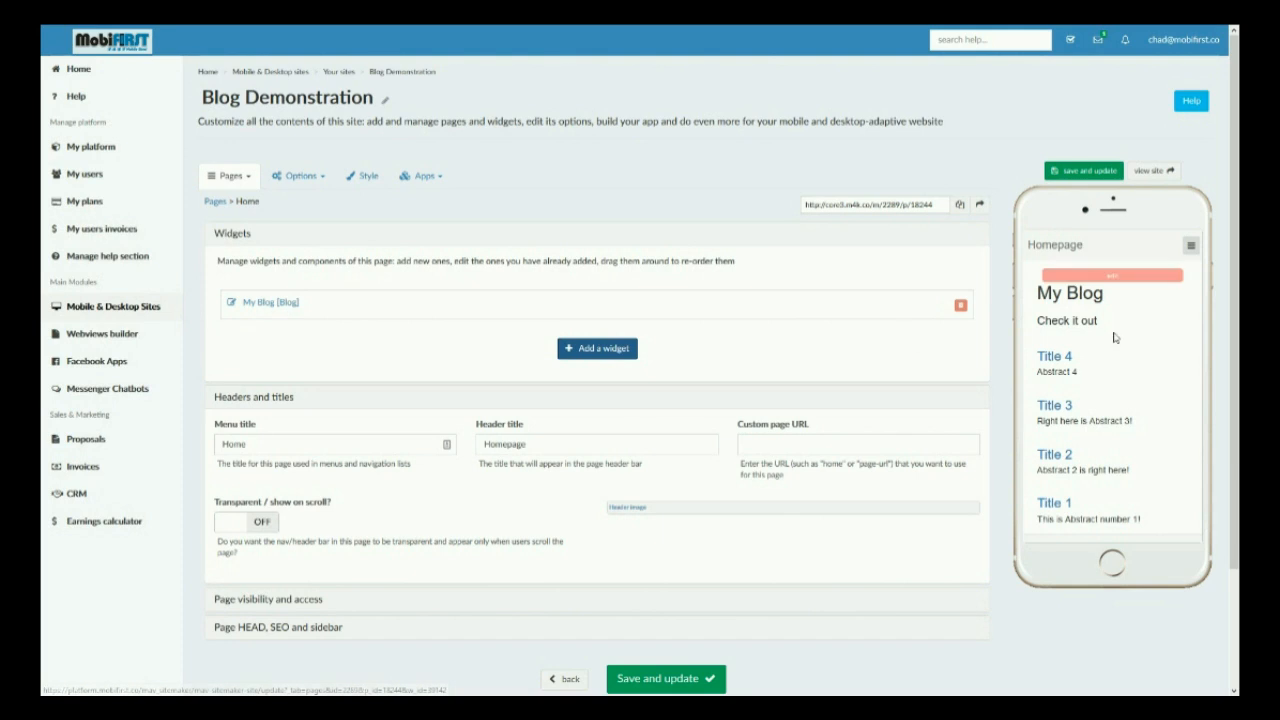
# Open the My Blog widget, check its intro titles, and open the Title 1 post for editing.
pyautogui.click(290, 305)
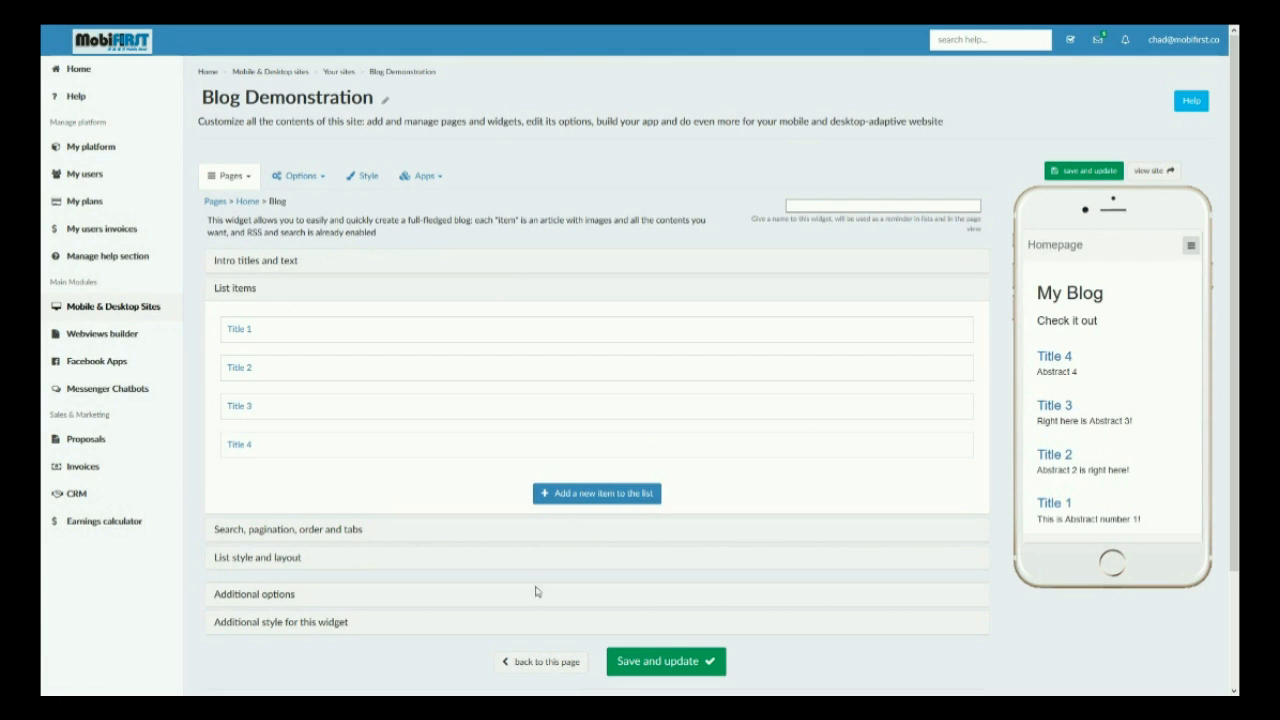
pyautogui.click(277, 261)
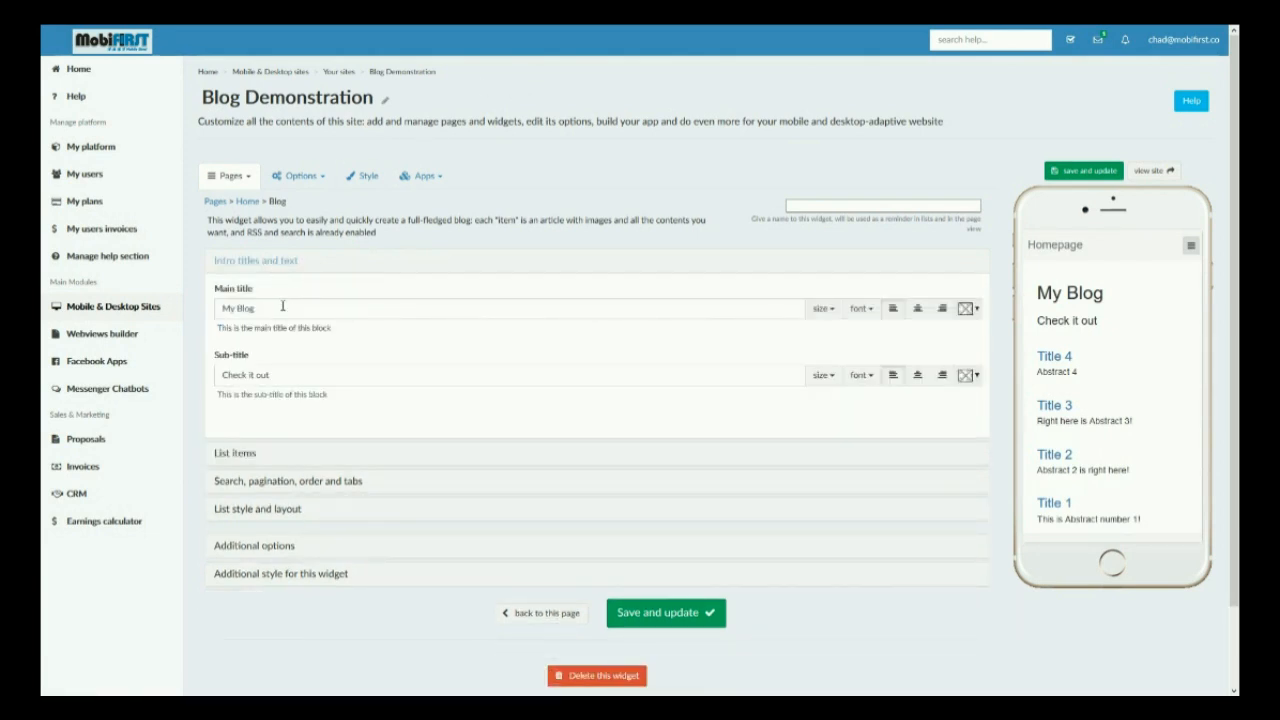
pyautogui.click(222, 453)
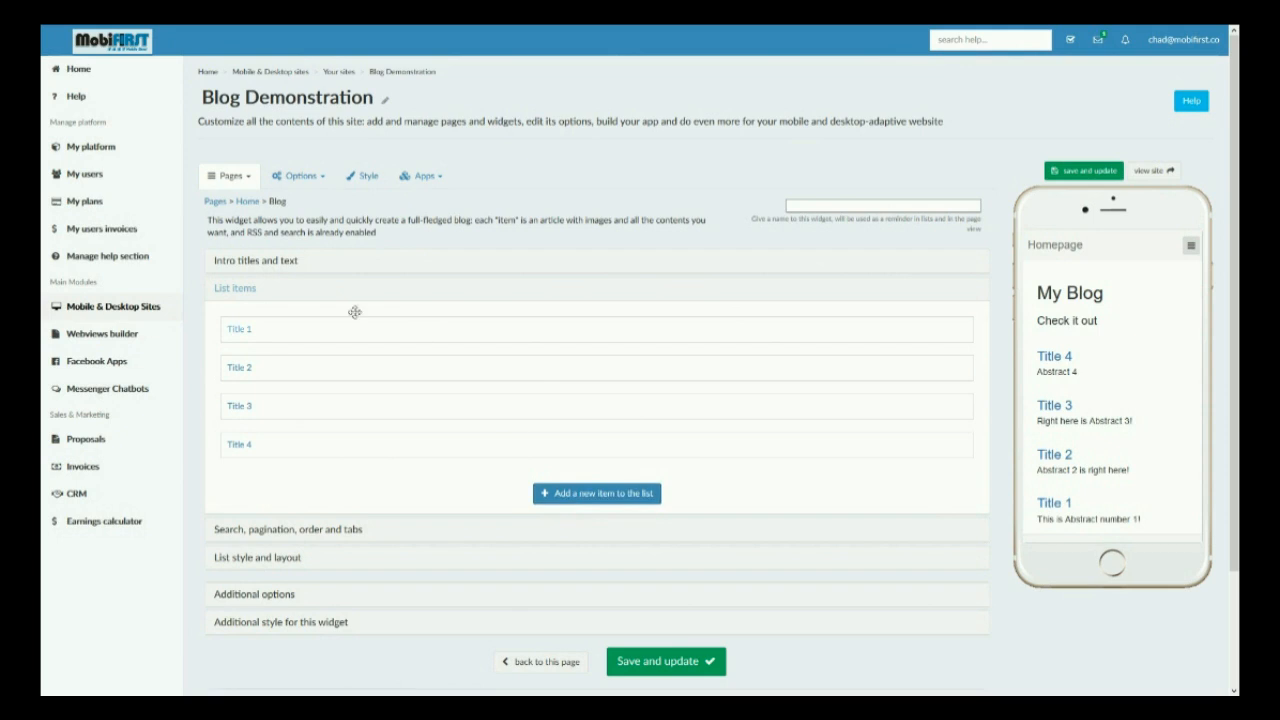
pyautogui.click(246, 334)
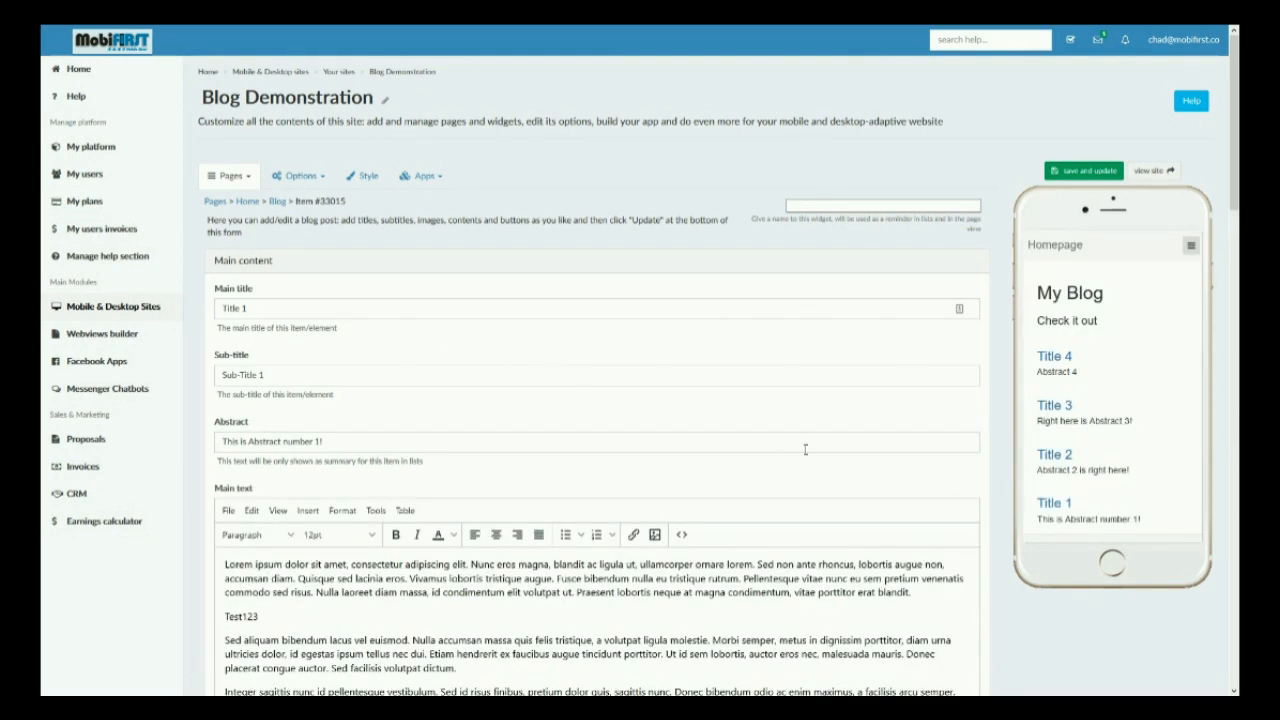
# Compare the main title and sub-title of the Title 1 post with how they appear in the phone preview.
pyautogui.click(1040, 503)
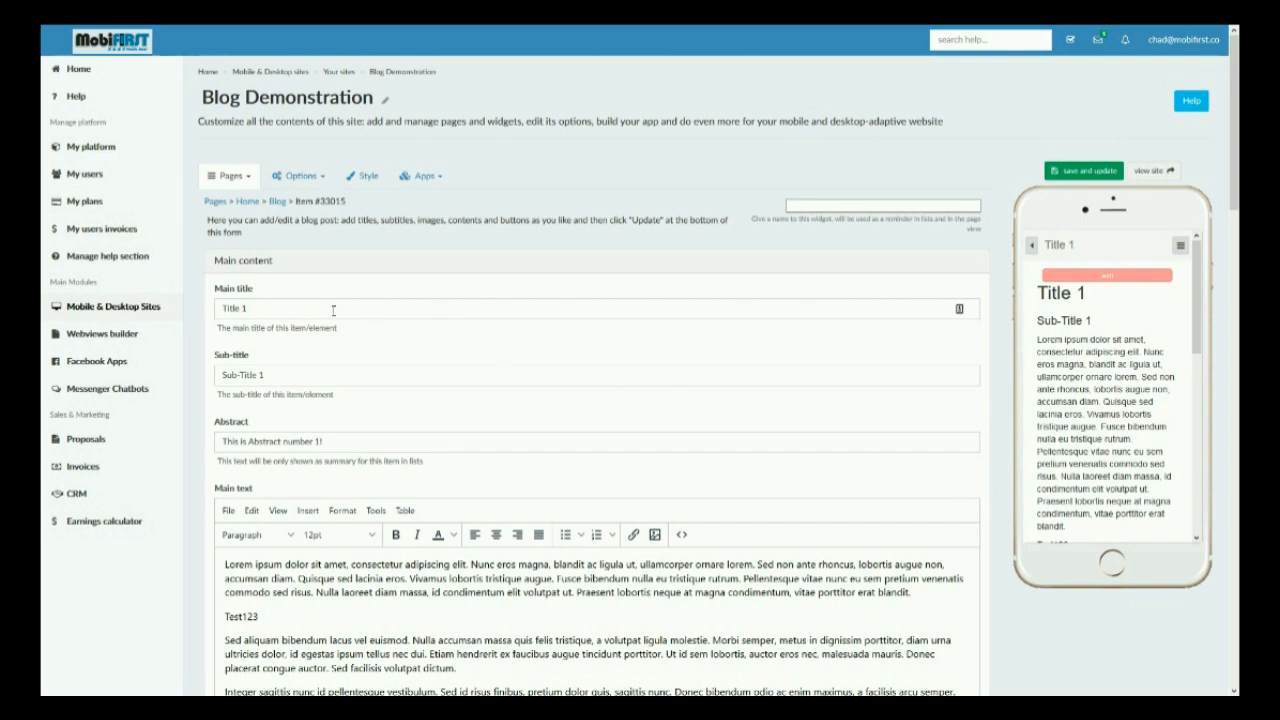
pyautogui.moveTo(339, 307); pyautogui.dragTo(203, 310)
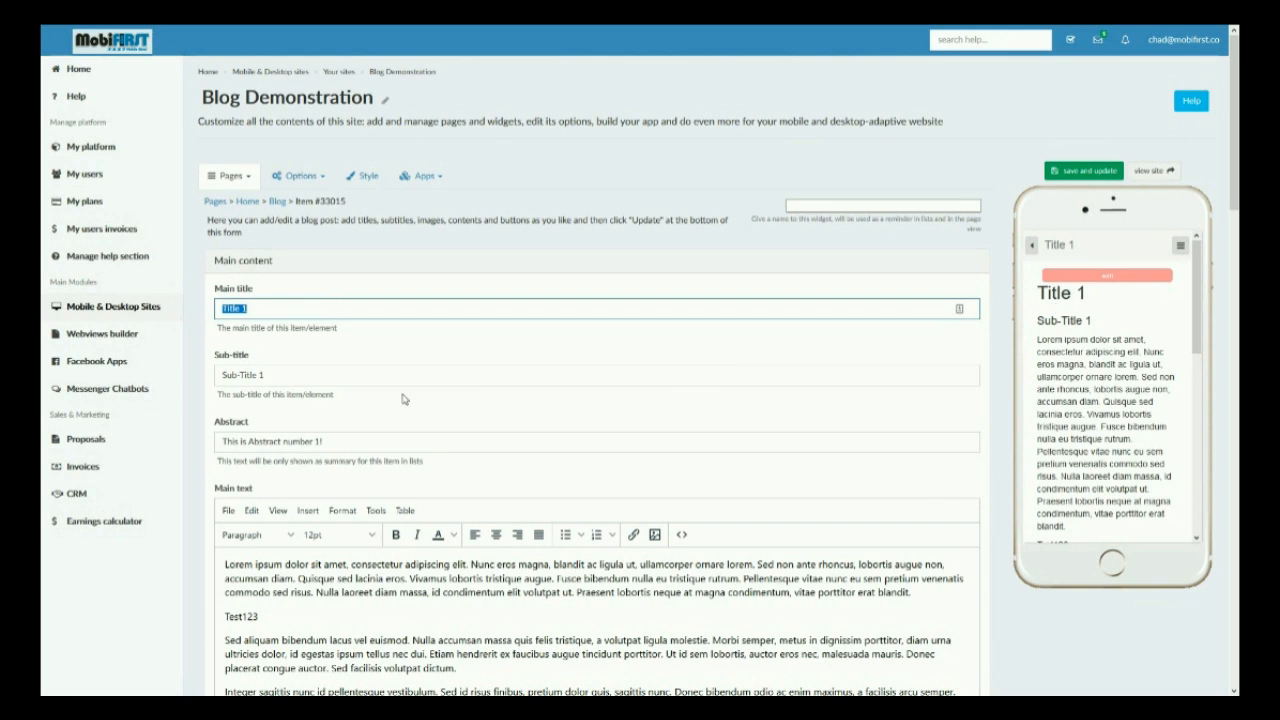
pyautogui.moveTo(332, 376); pyautogui.dragTo(224, 376)
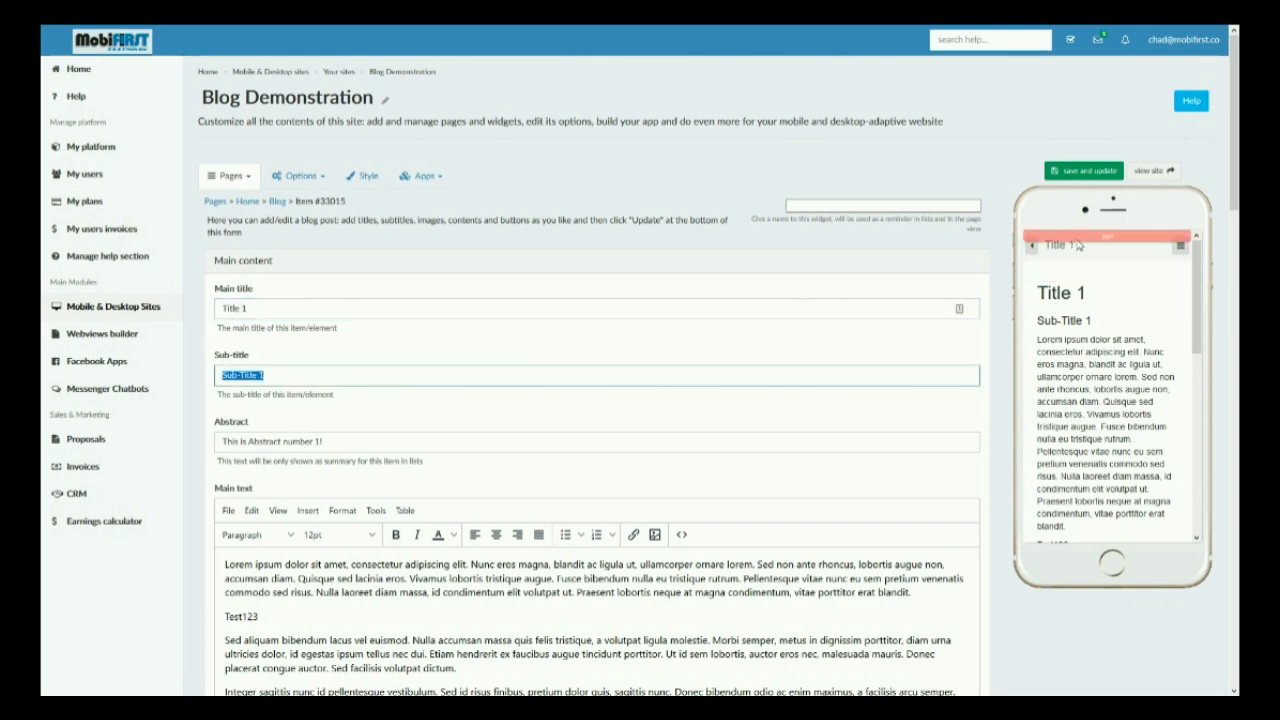
pyautogui.click(1034, 254)
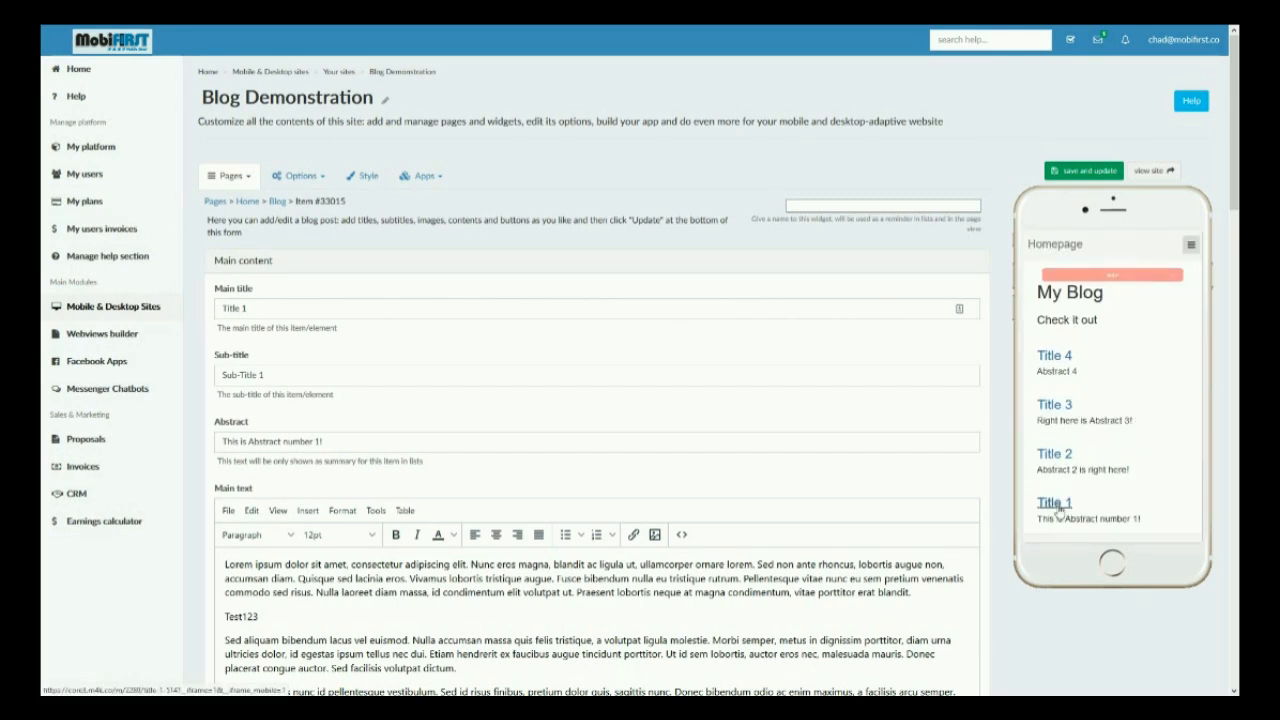
pyautogui.click(1055, 504)
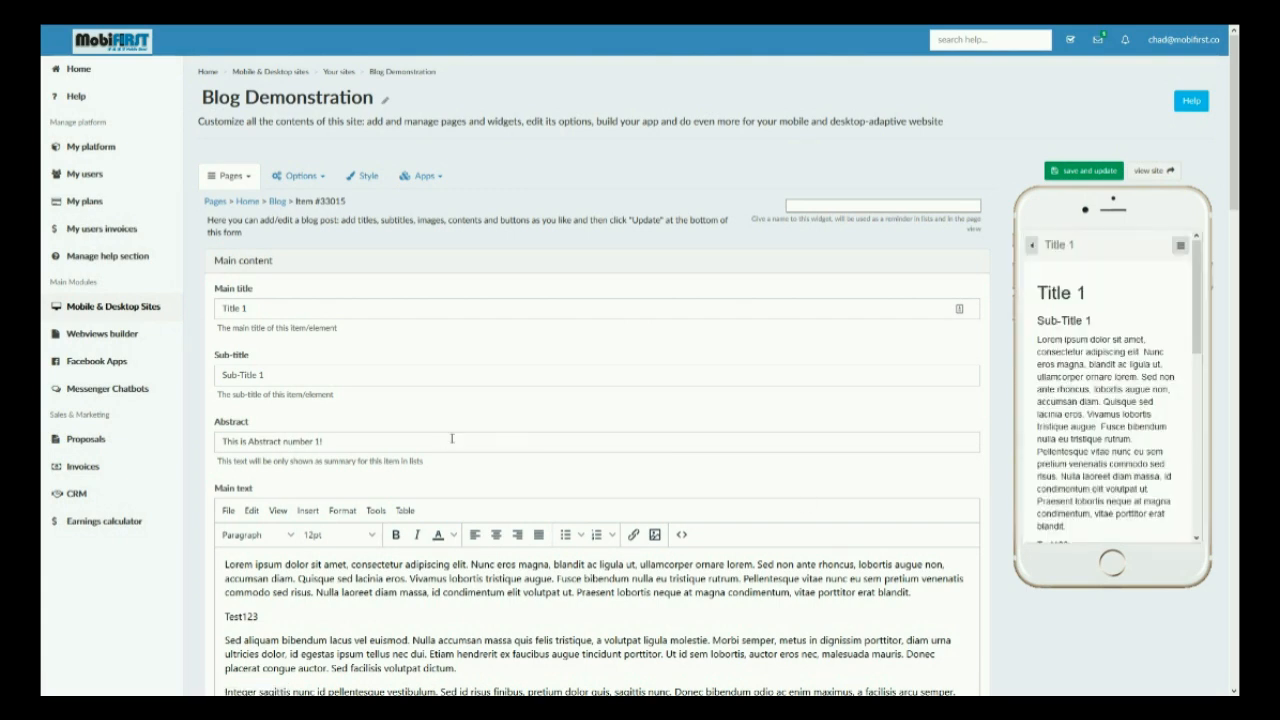
# Compare the post's main text, including the Test123 line, with the body text in the phone preview.
pyautogui.scroll(-4, 1095, 403)
pyautogui.scroll(-1, 481, 603)
pyautogui.scroll(-3, 481, 603)
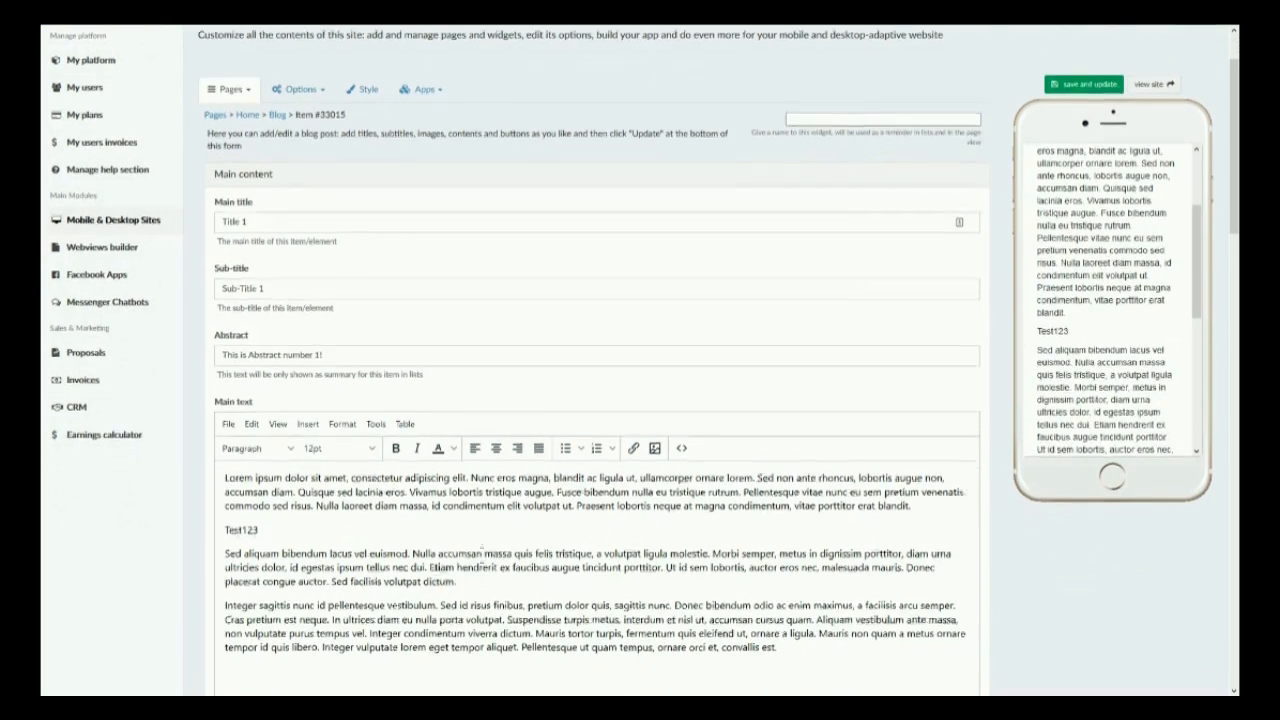
pyautogui.scroll(-1, 1070, 197)
pyautogui.moveTo(1086, 232); pyautogui.dragTo(1042, 232)
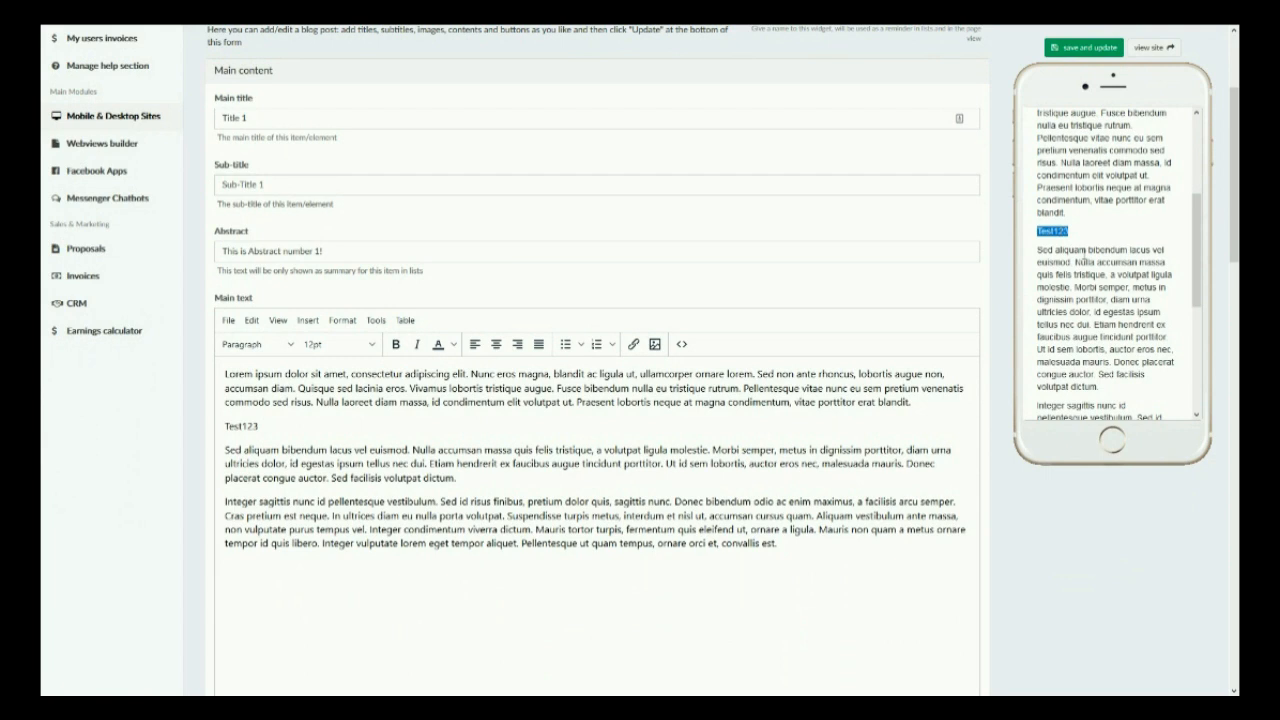
pyautogui.scroll(-2, 1078, 262)
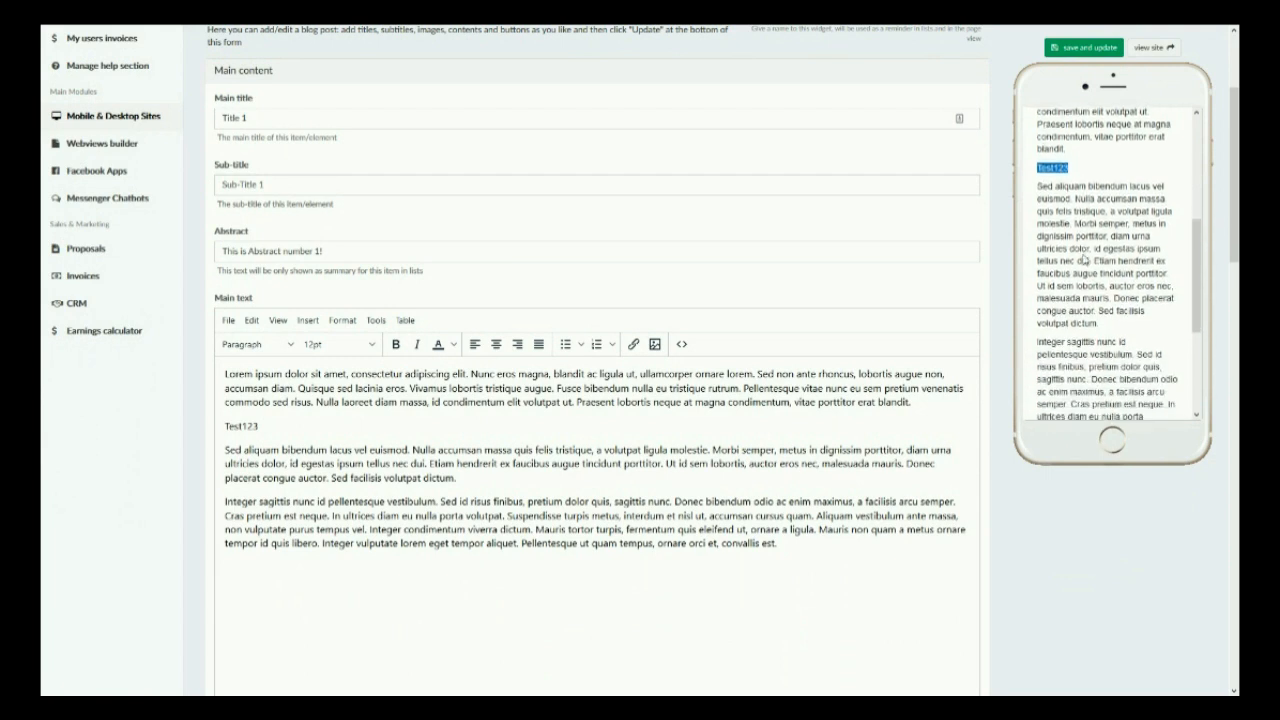
pyautogui.scroll(-3, 714, 284)
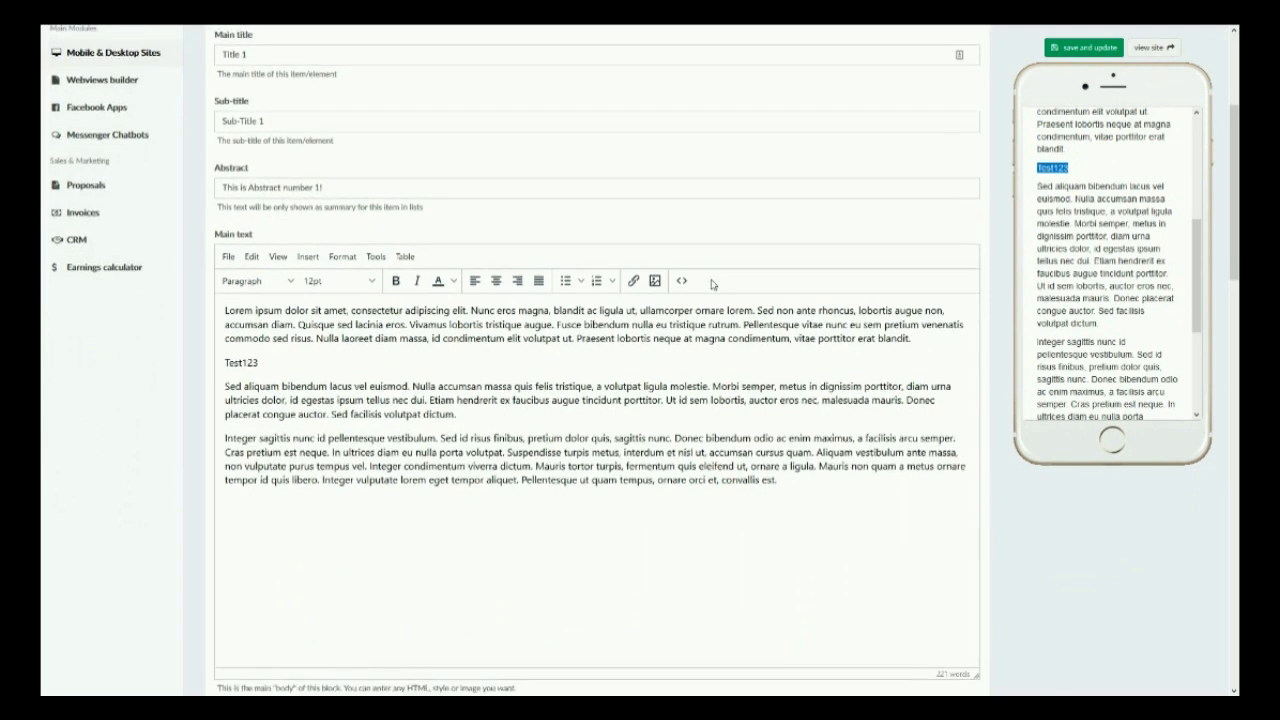
pyautogui.scroll(-4, 1131, 286)
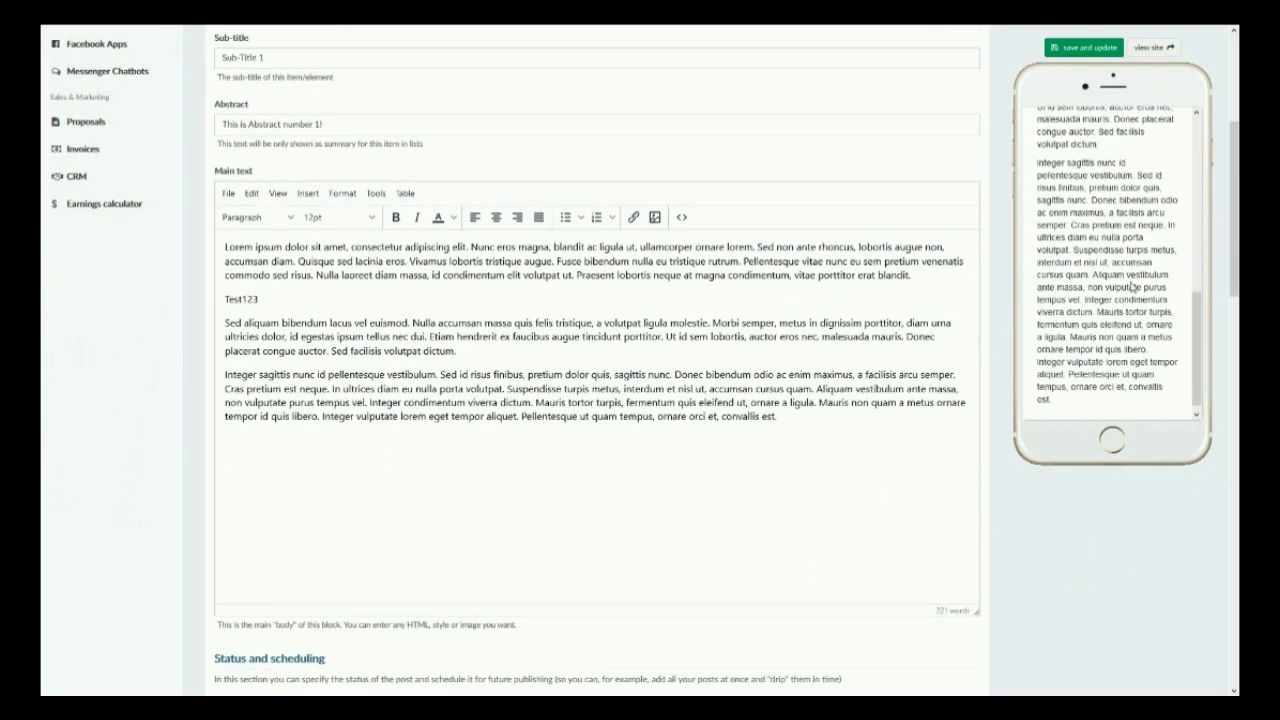
pyautogui.scroll(-2, 717, 237)
pyautogui.scroll(-3, 717, 237)
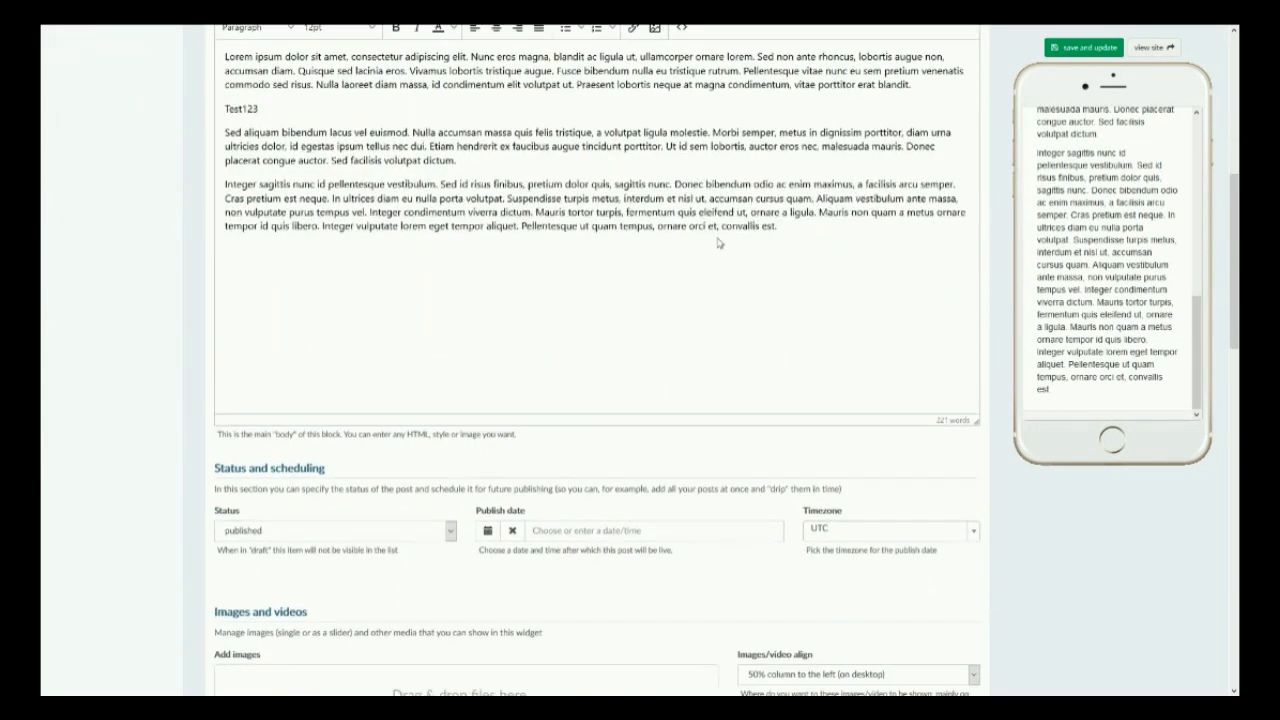
# Examine the publish date calendar and the status options for the post without changing them.
pyautogui.click(487, 531)
pyautogui.scroll(-1, 560, 605)
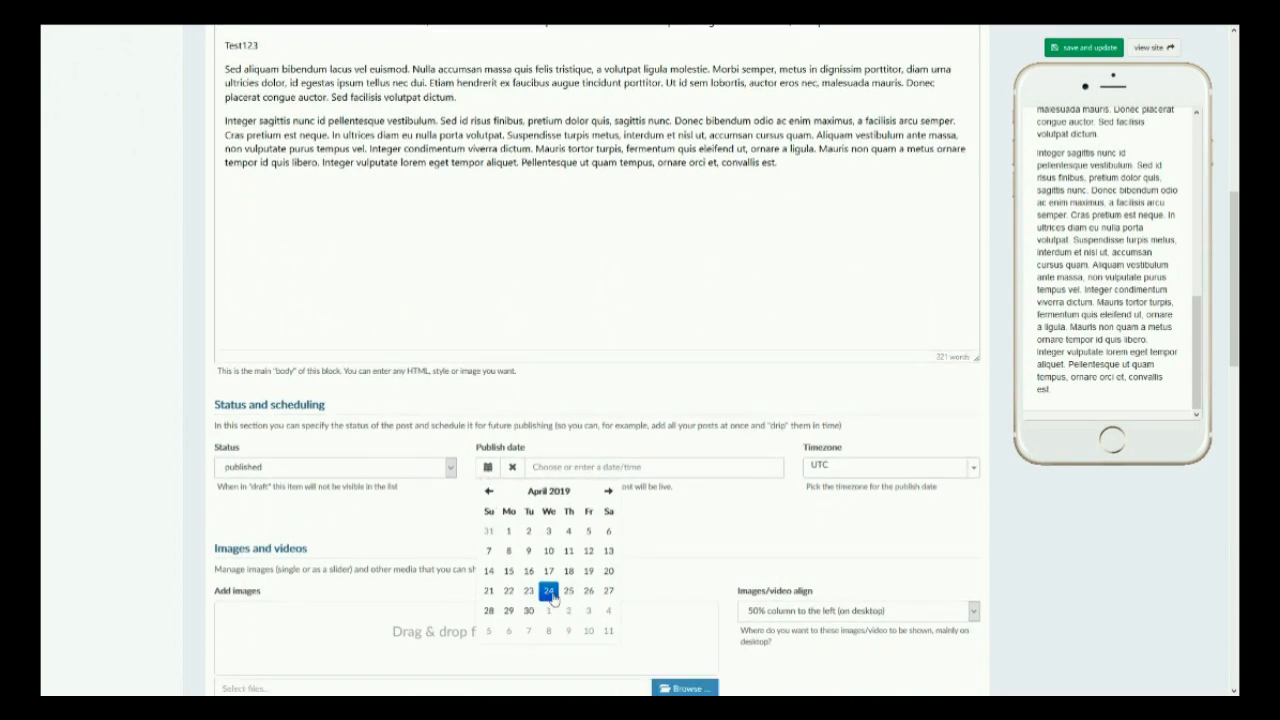
pyautogui.click(804, 514)
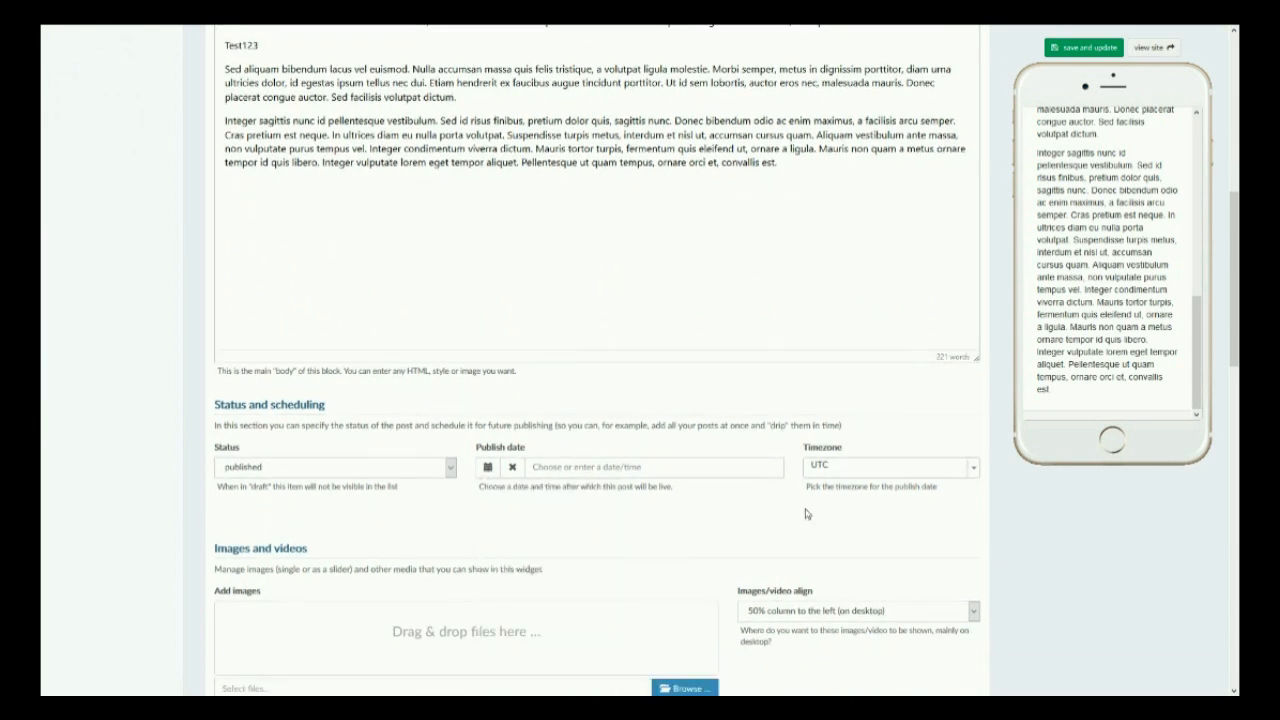
pyautogui.click(387, 475)
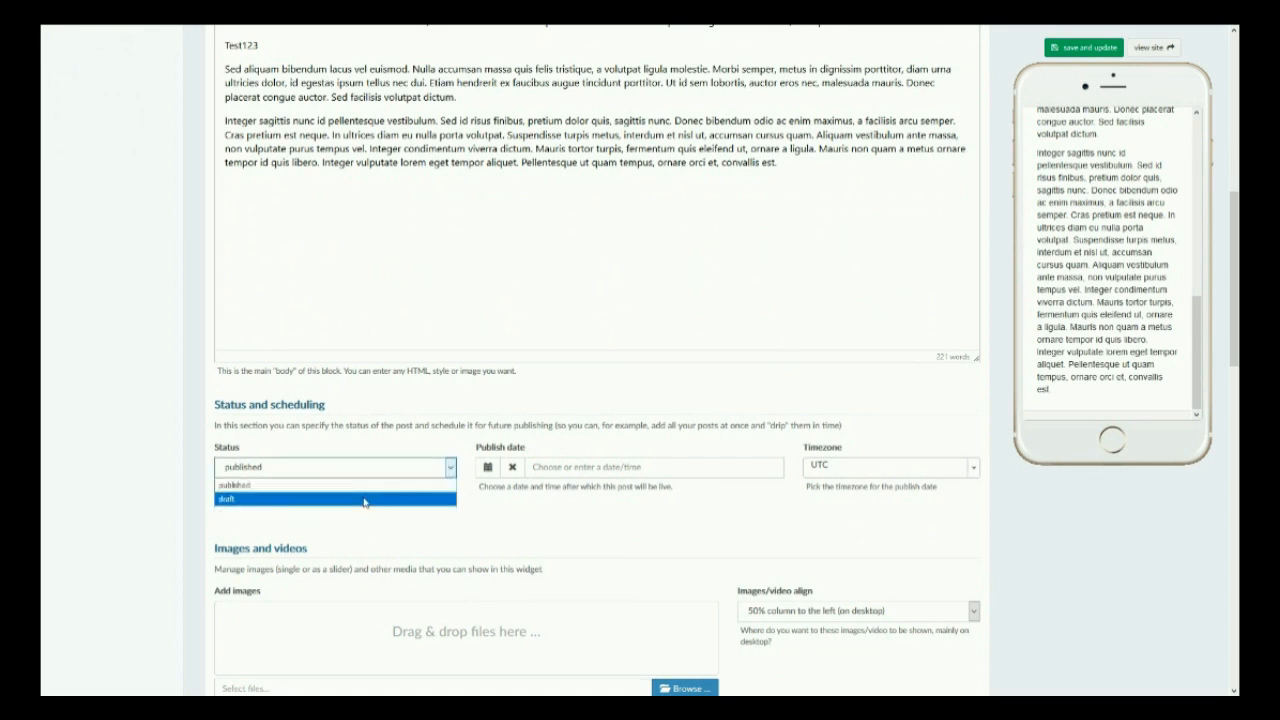
pyautogui.click(377, 524)
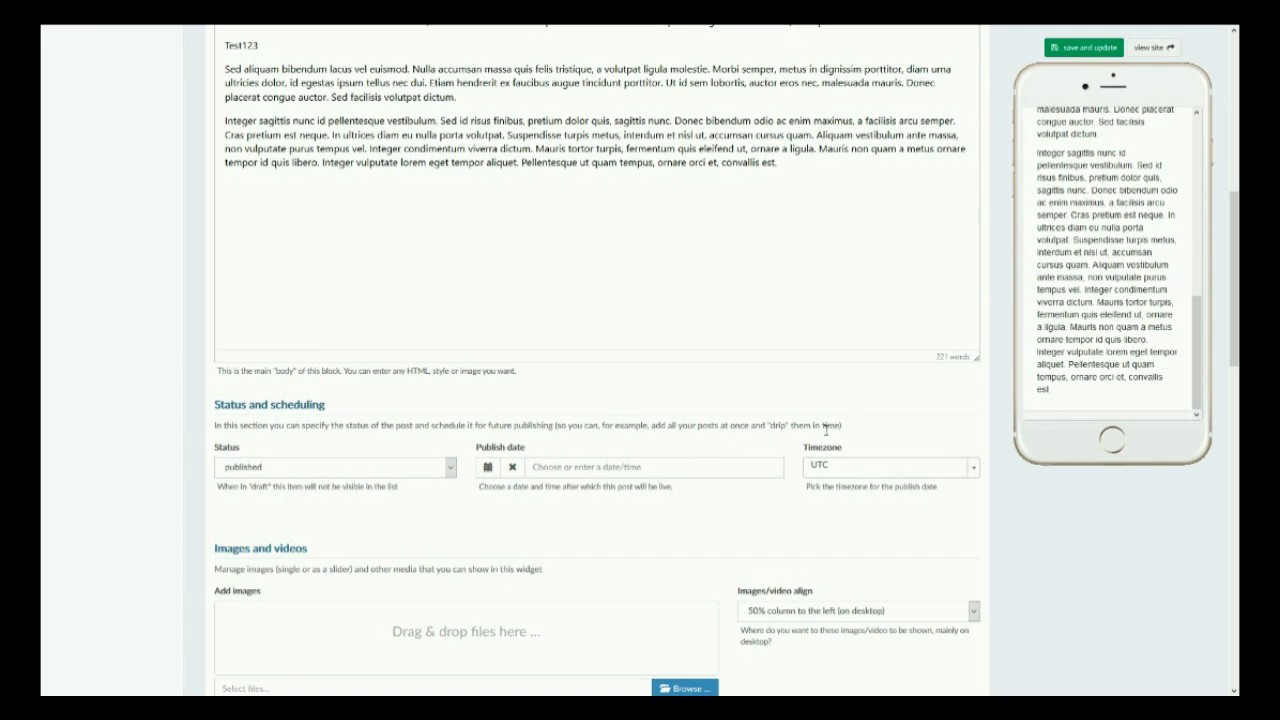
# Add the red tomatoes photo from the Global Media Library to the post and save it.
pyautogui.scroll(-1, 349, 485)
pyautogui.scroll(-3, 349, 485)
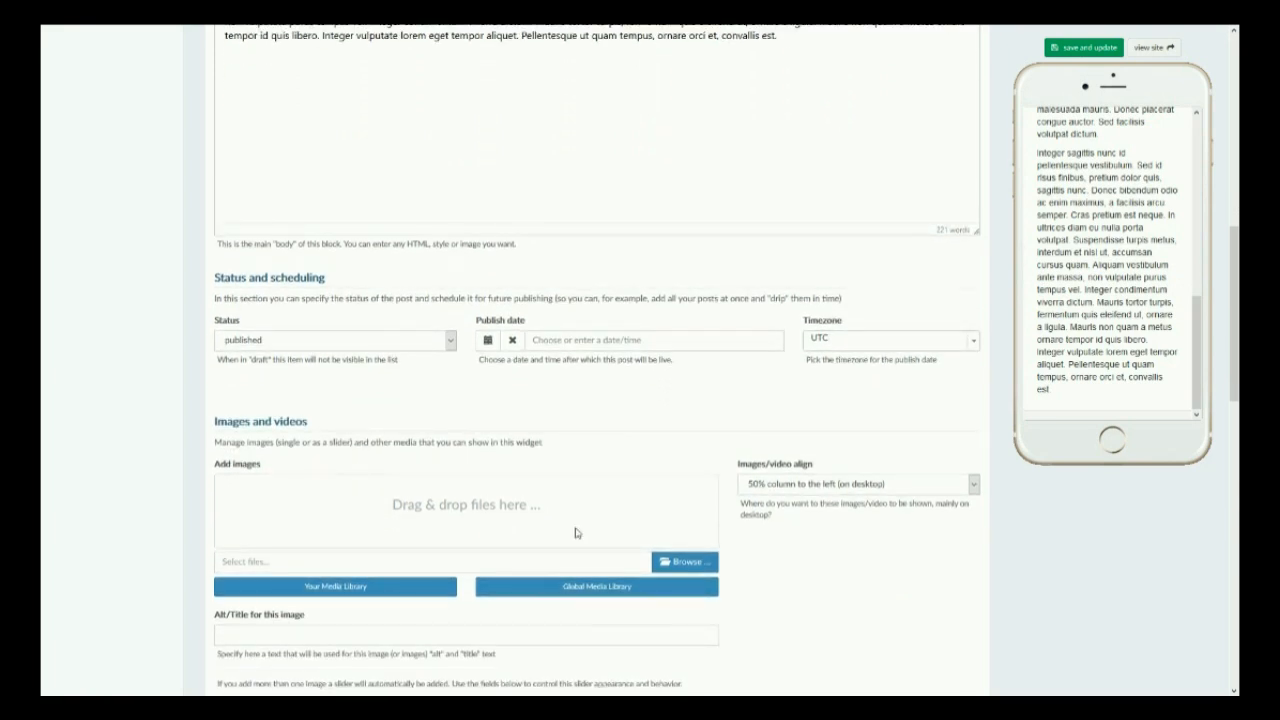
pyautogui.click(579, 596)
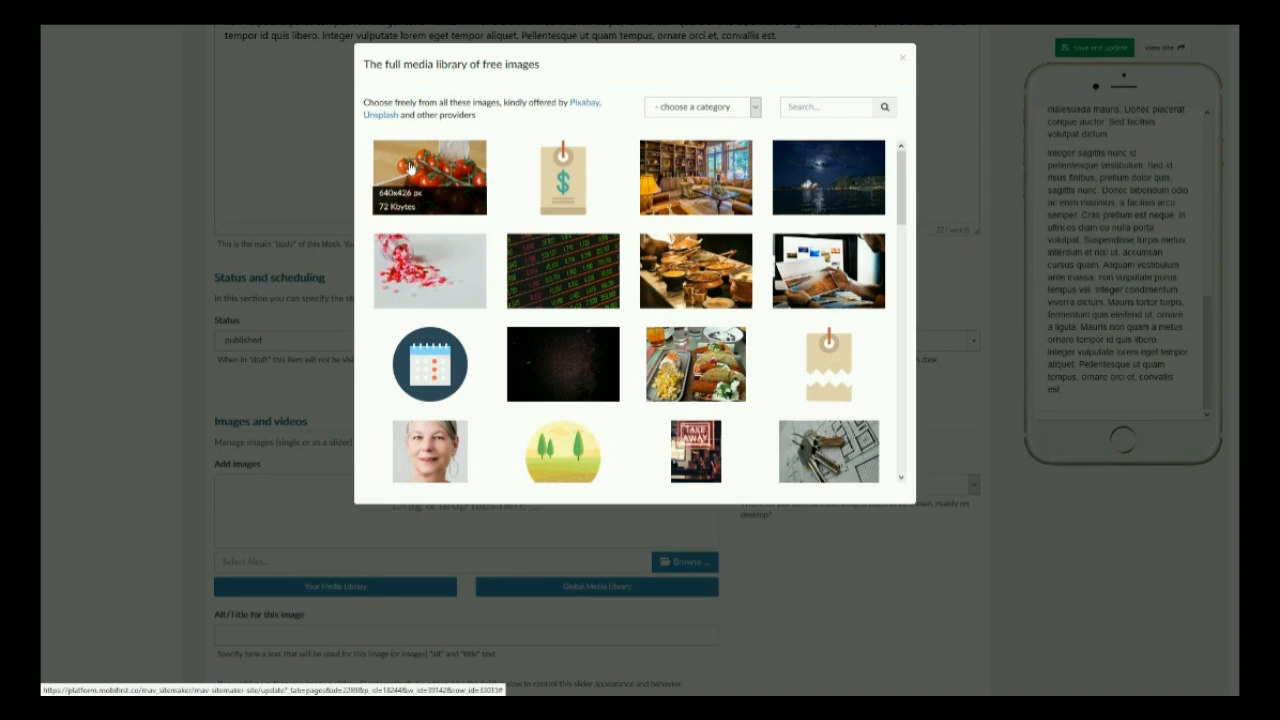
pyautogui.click(386, 175)
pyautogui.click(799, 380)
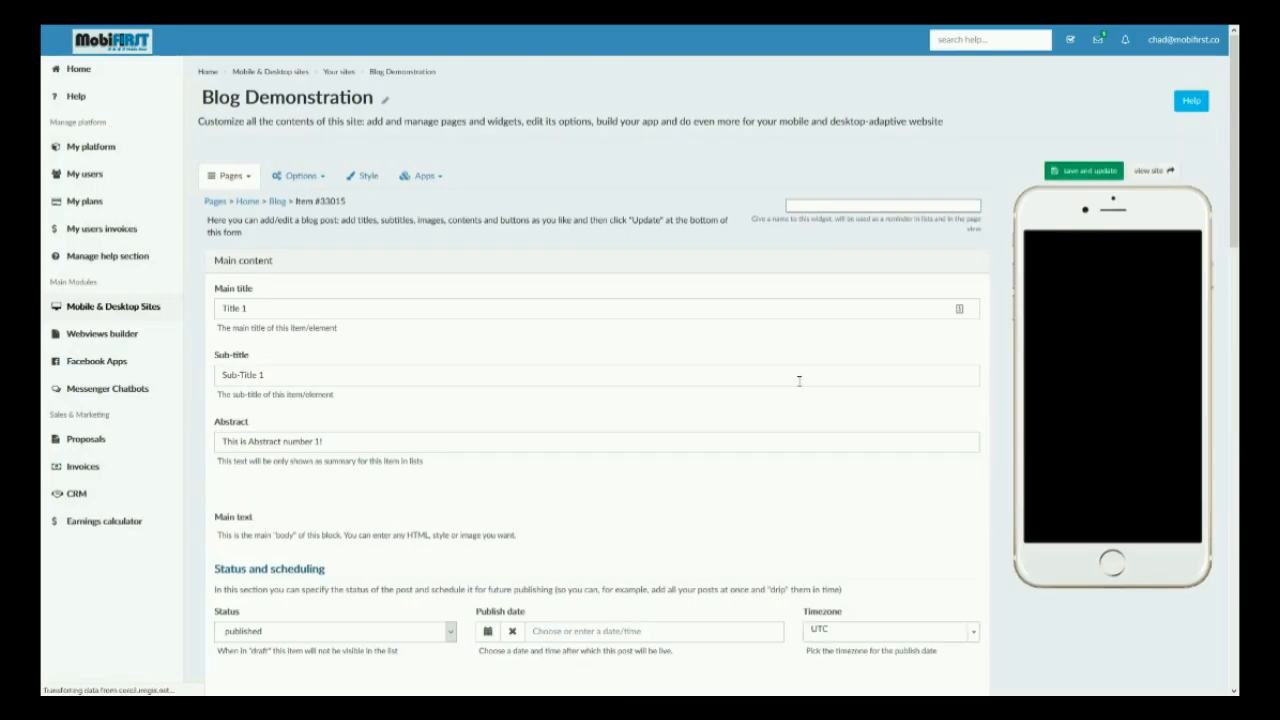
# Open the Title 1 post in the phone preview and check how its image is displayed.
pyautogui.scroll(-2, 1080, 460)
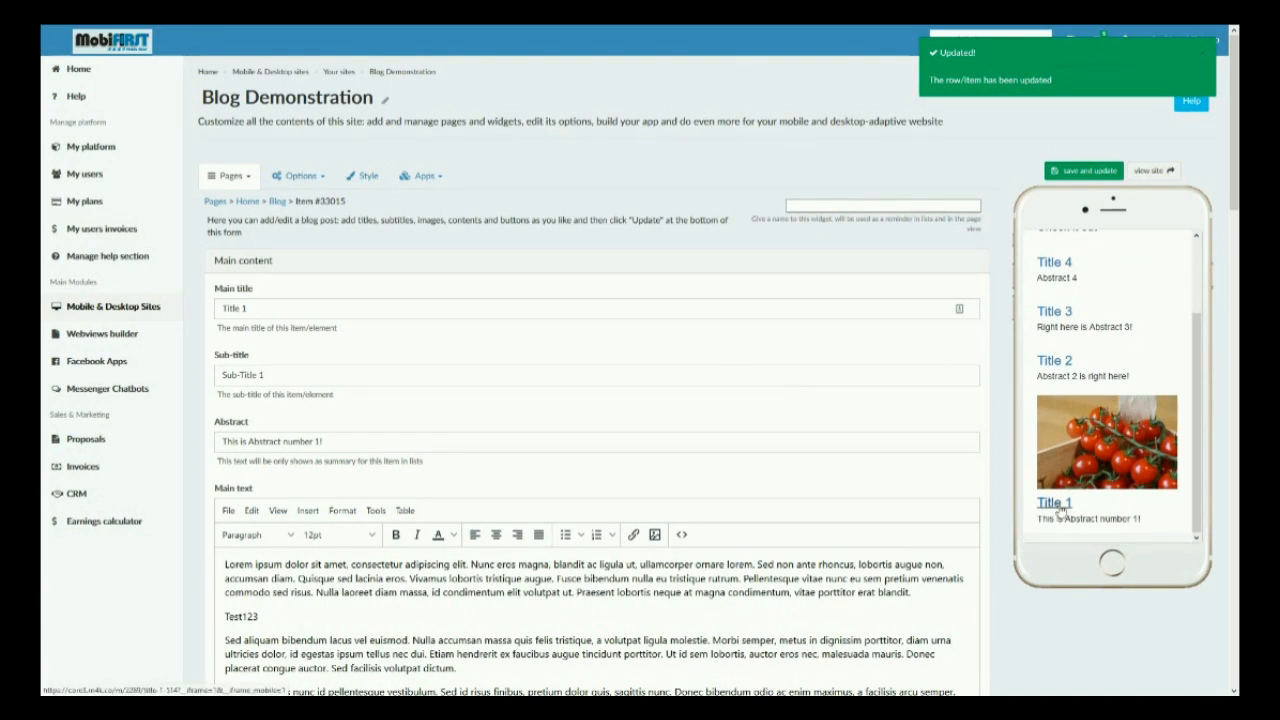
pyautogui.click(1056, 505)
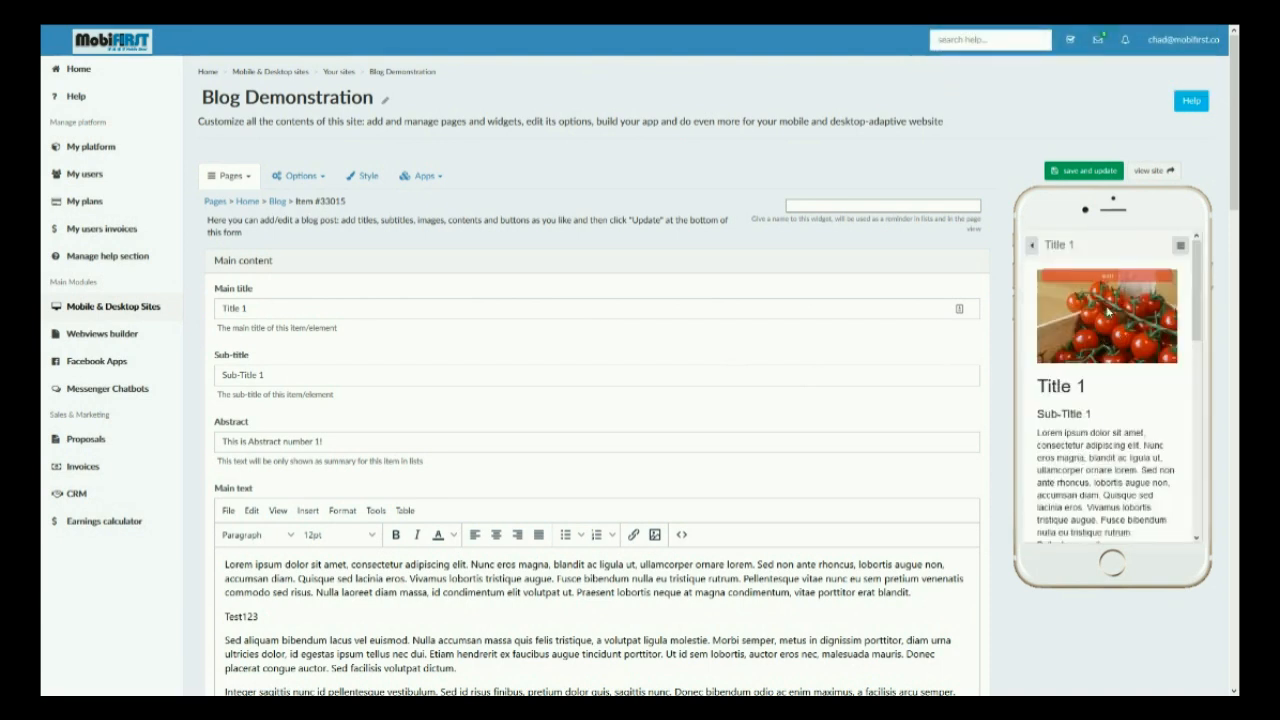
pyautogui.scroll(-1, 1122, 332)
pyautogui.scroll(-1, 622, 446)
pyautogui.scroll(-5, 622, 446)
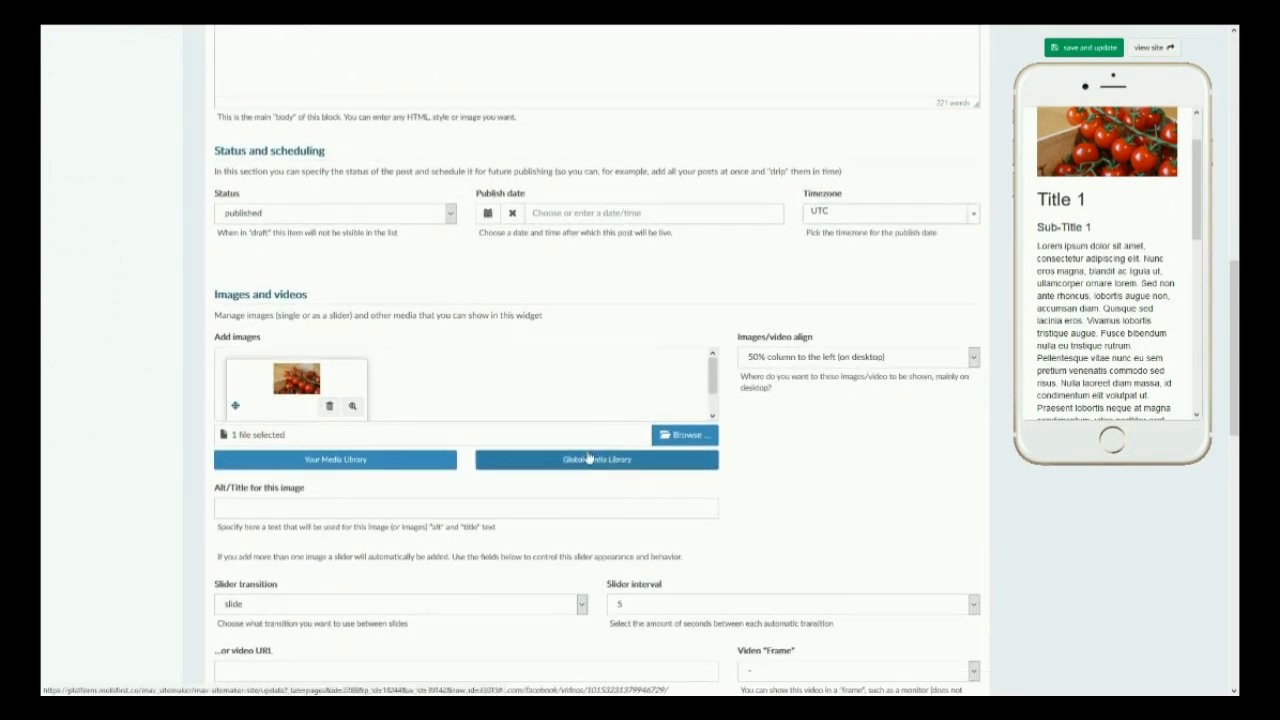
pyautogui.scroll(1, 1166, 246)
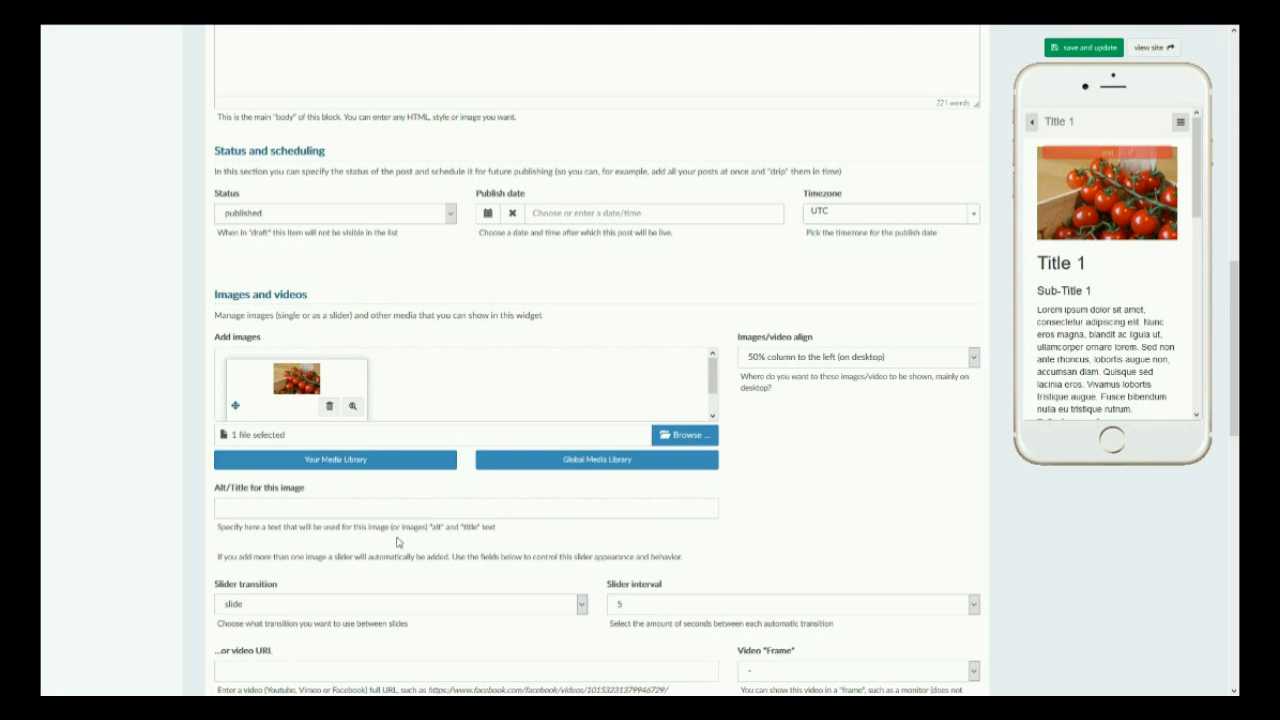
pyautogui.scroll(-1, 362, 595)
pyautogui.click(310, 611)
pyautogui.write('https://youtu.be/ZxFYIsLG7TQ')
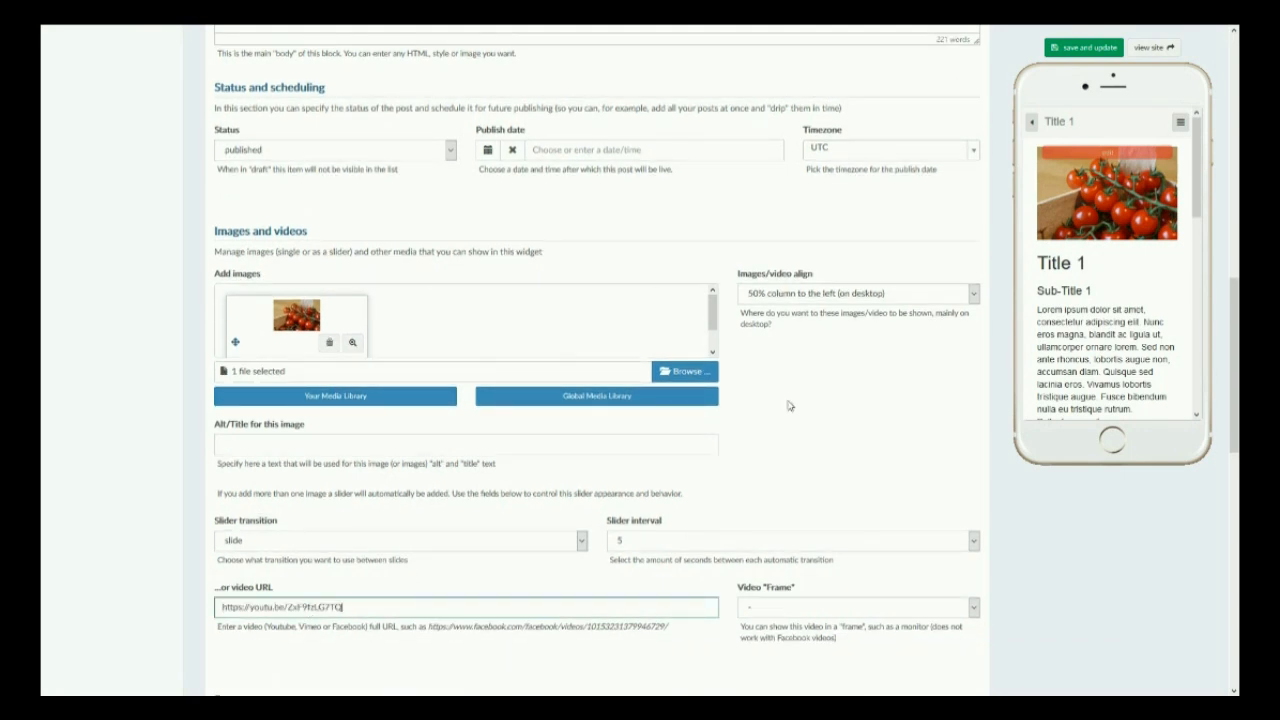
pyautogui.click(1087, 101)
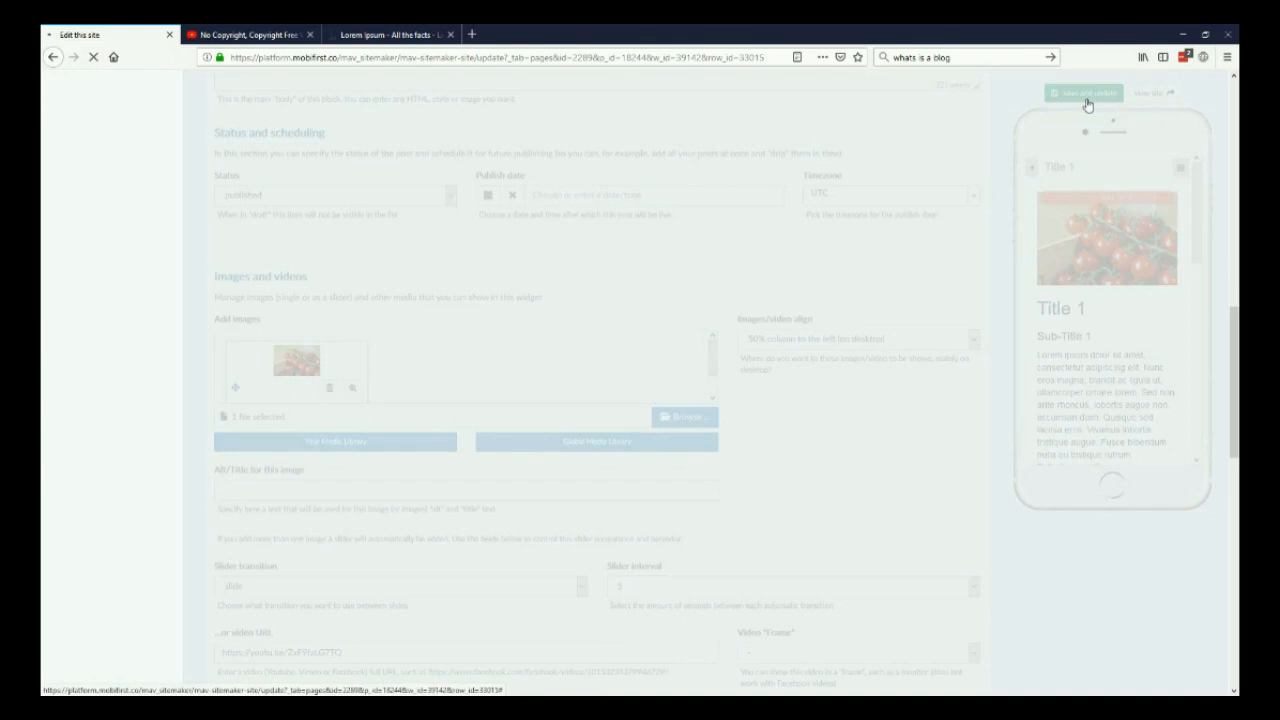
# Open the Title 1 post in the phone preview and play its embedded video.
pyautogui.scroll(-2, 1080, 378)
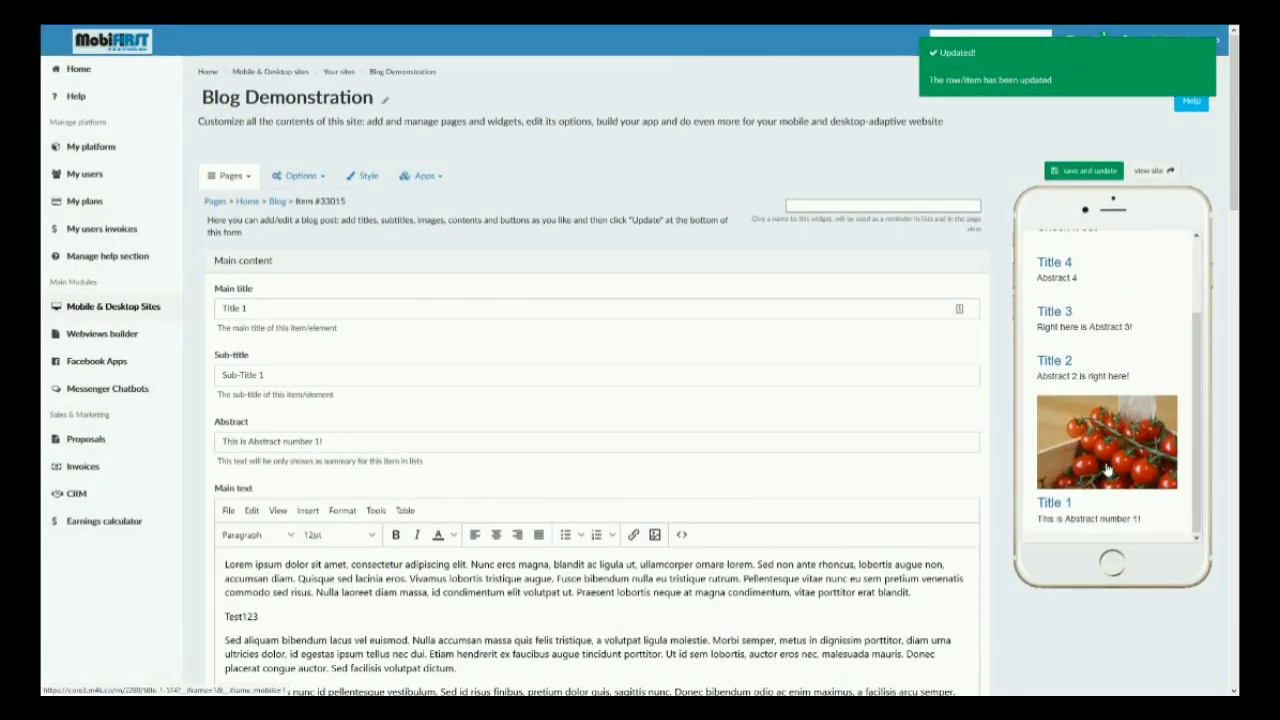
pyautogui.click(1050, 510)
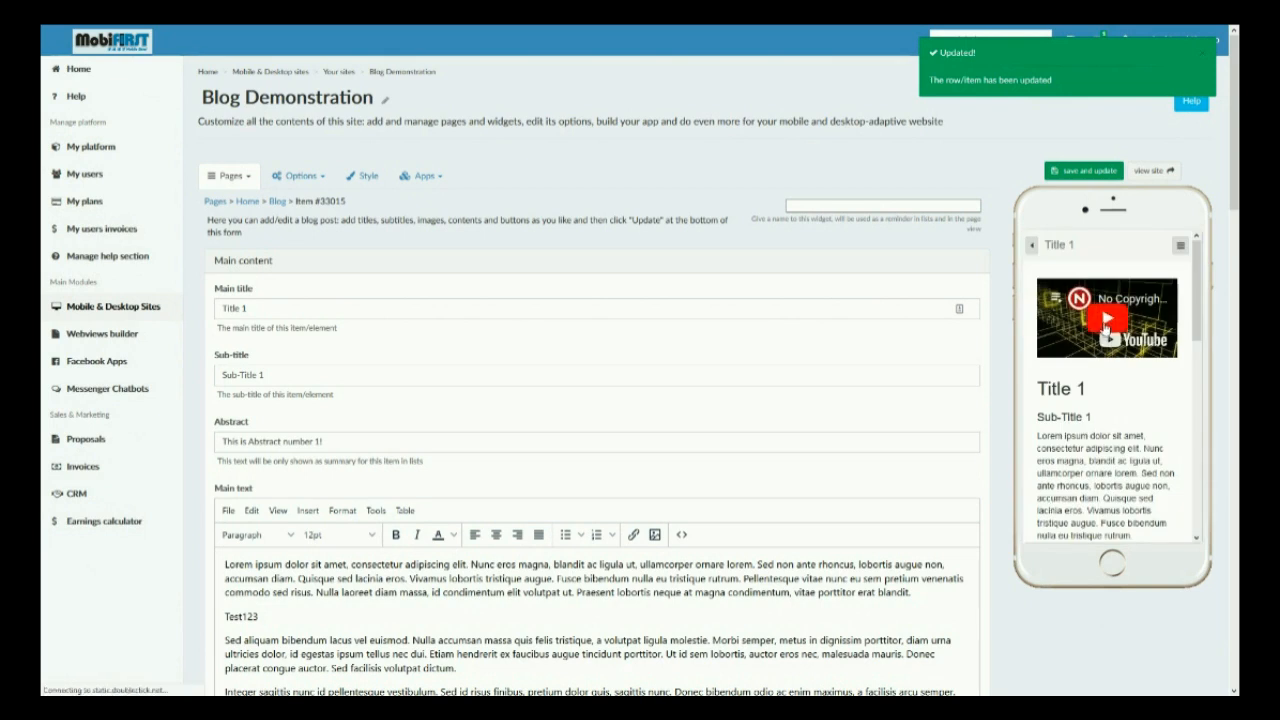
pyautogui.click(1105, 325)
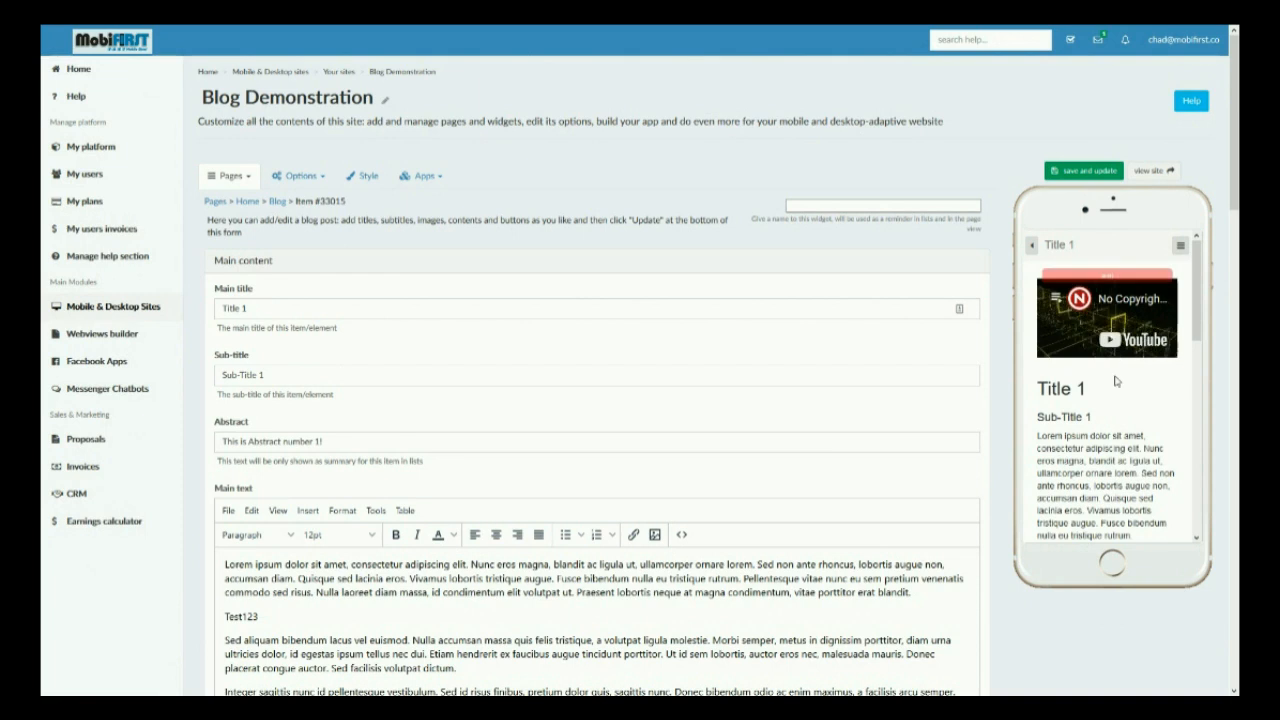
# Add a new button to the post, review its link types without choosing one, and save the post.
pyautogui.scroll(-6, 822, 452)
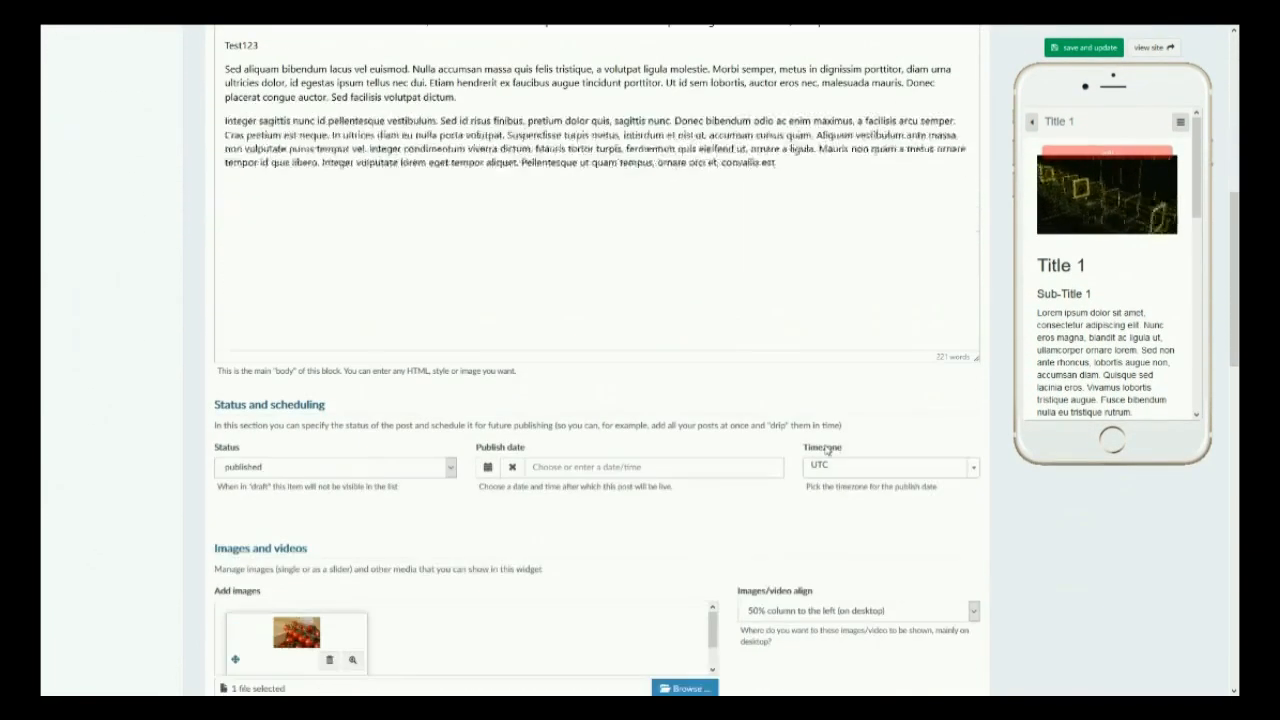
pyautogui.scroll(-4, 825, 450)
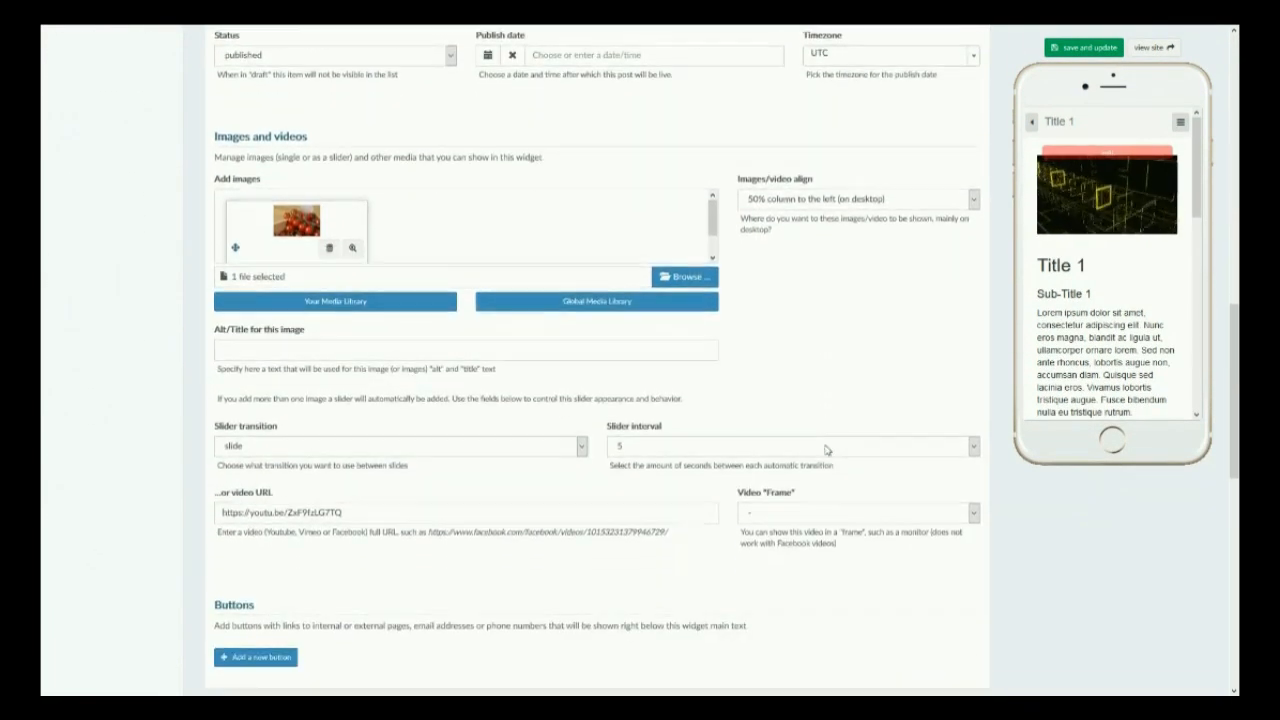
pyautogui.scroll(-1, 828, 447)
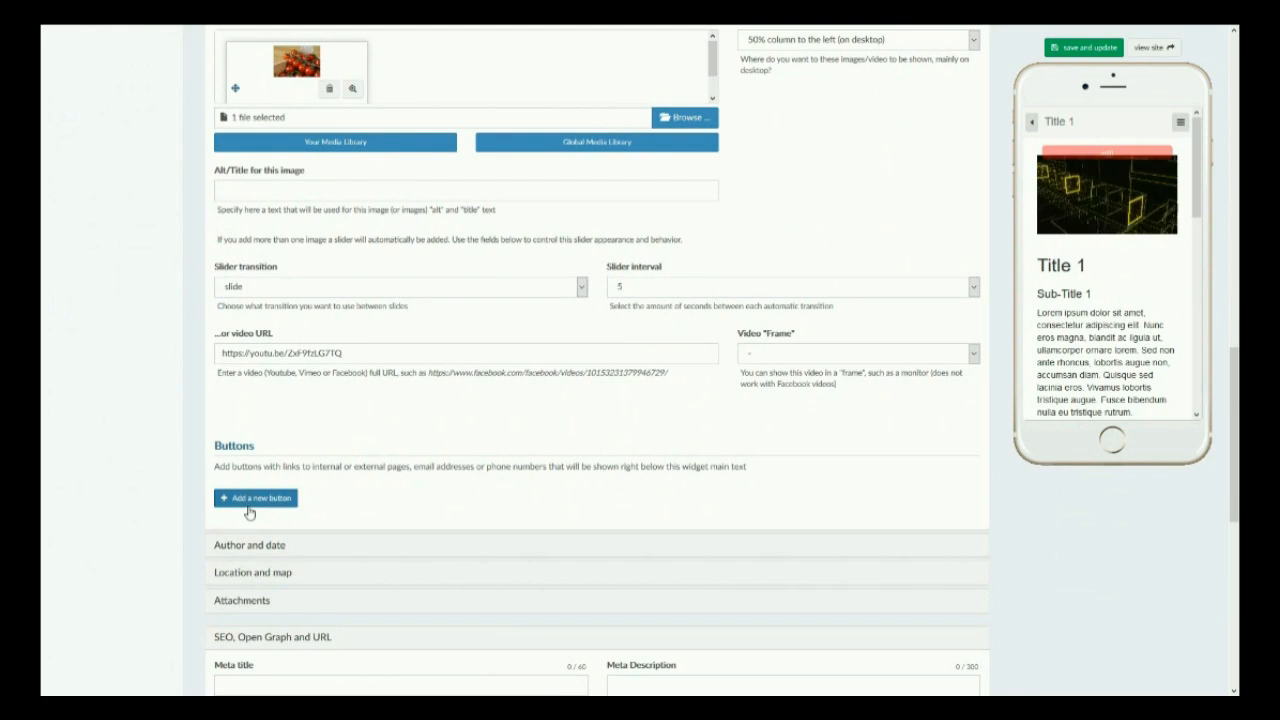
pyautogui.scroll(-10, 1103, 353)
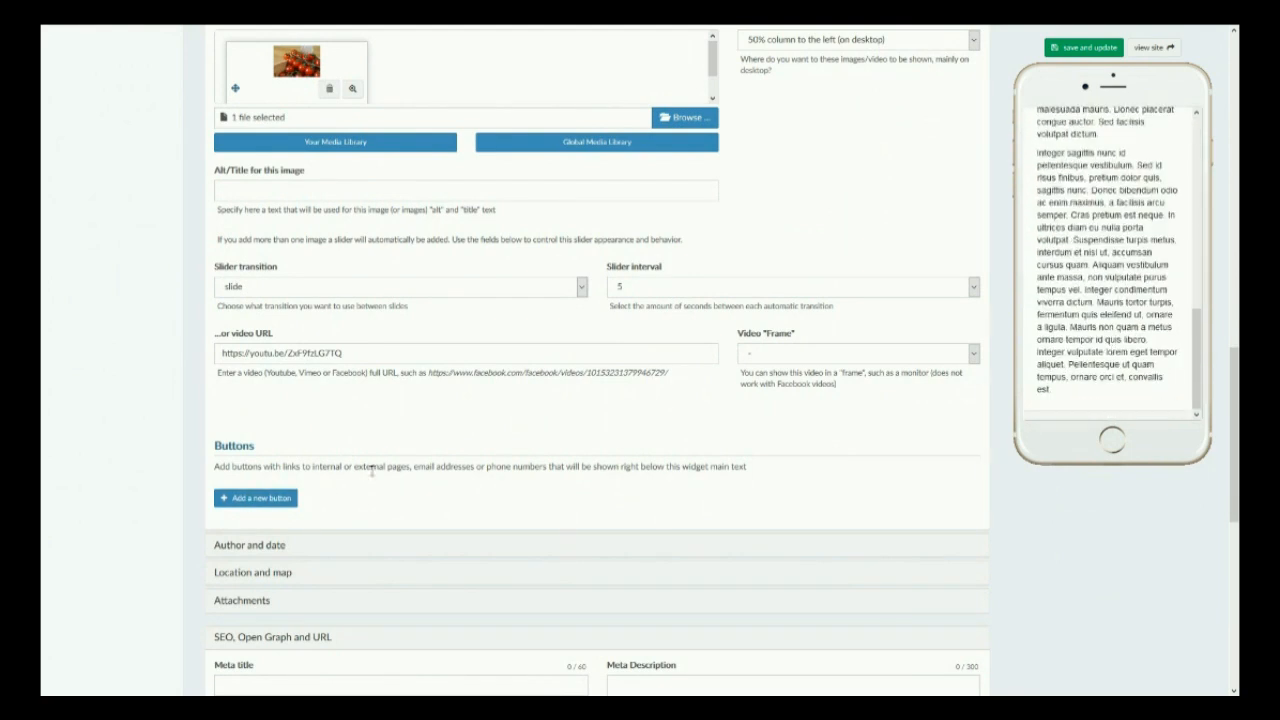
pyautogui.click(264, 499)
pyautogui.click(268, 507)
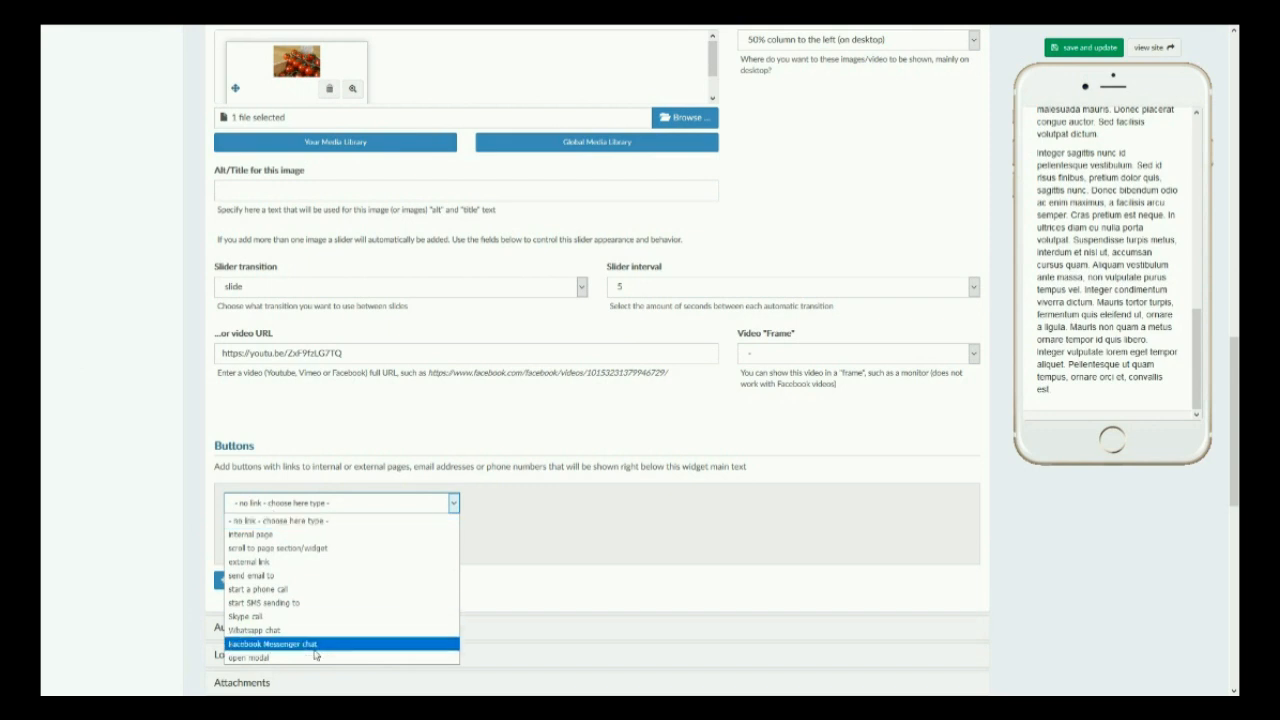
pyautogui.click(645, 535)
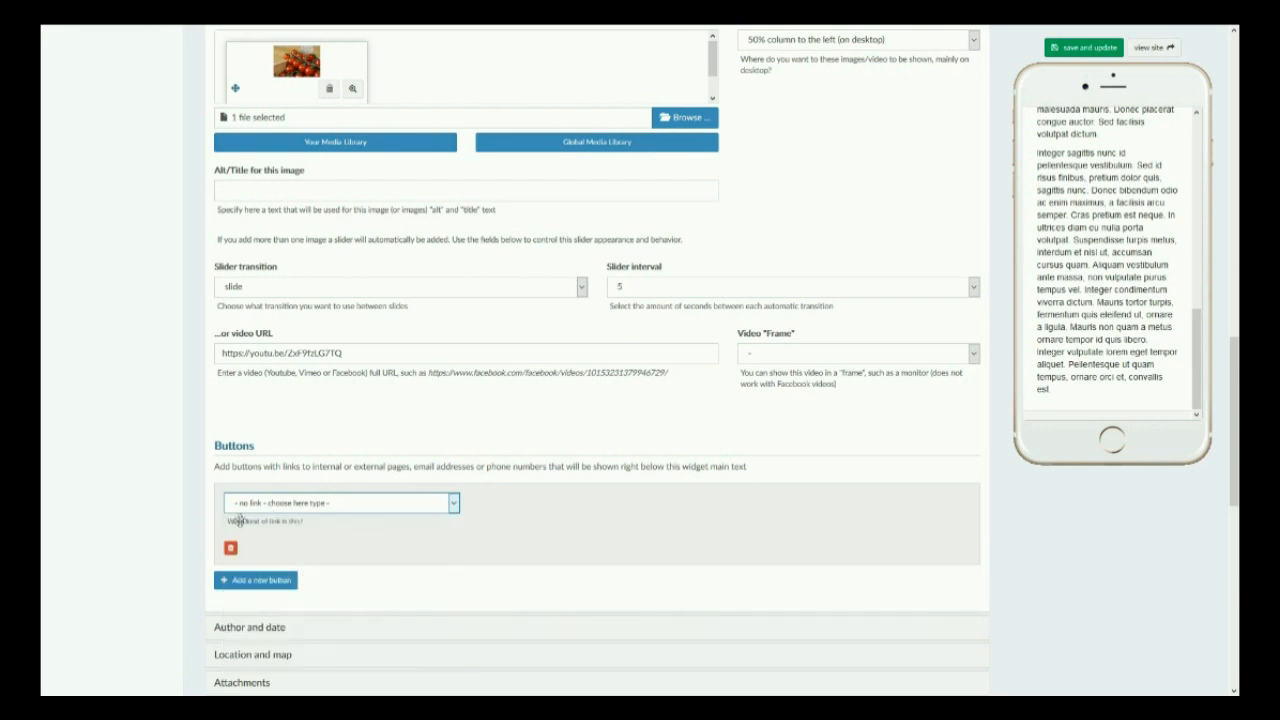
pyautogui.scroll(-1, 294, 577)
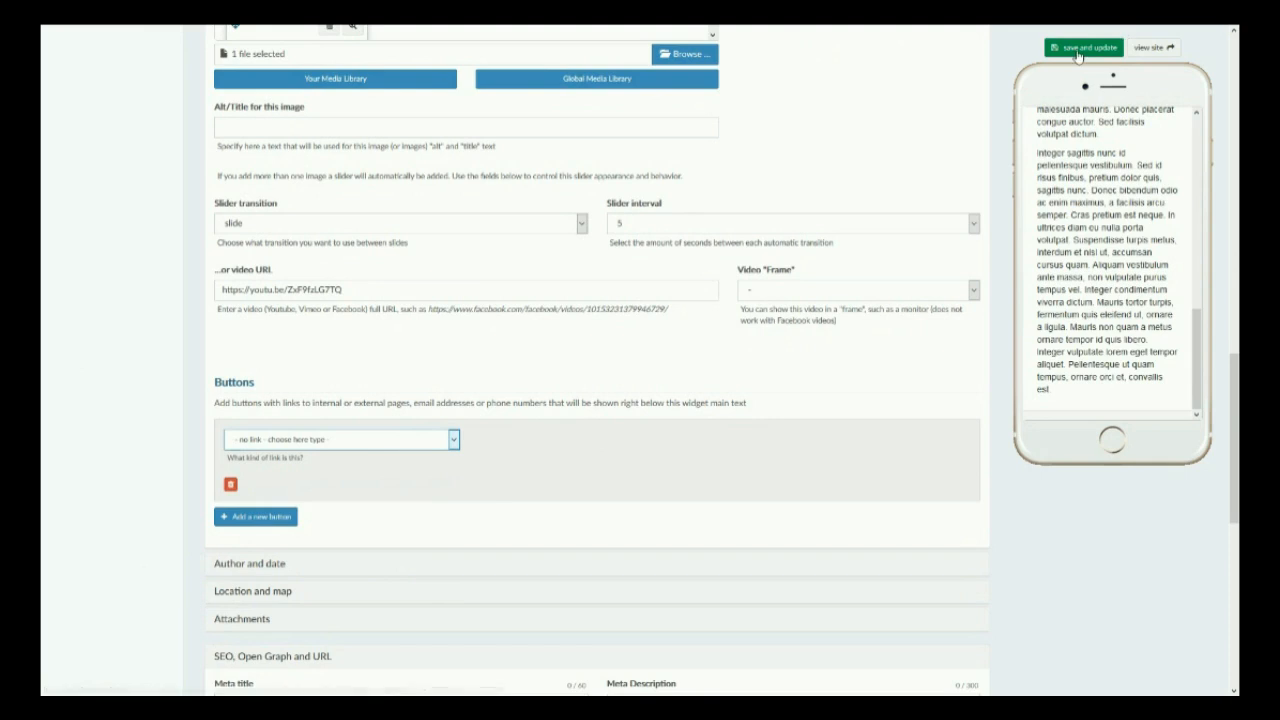
pyautogui.click(1078, 52)
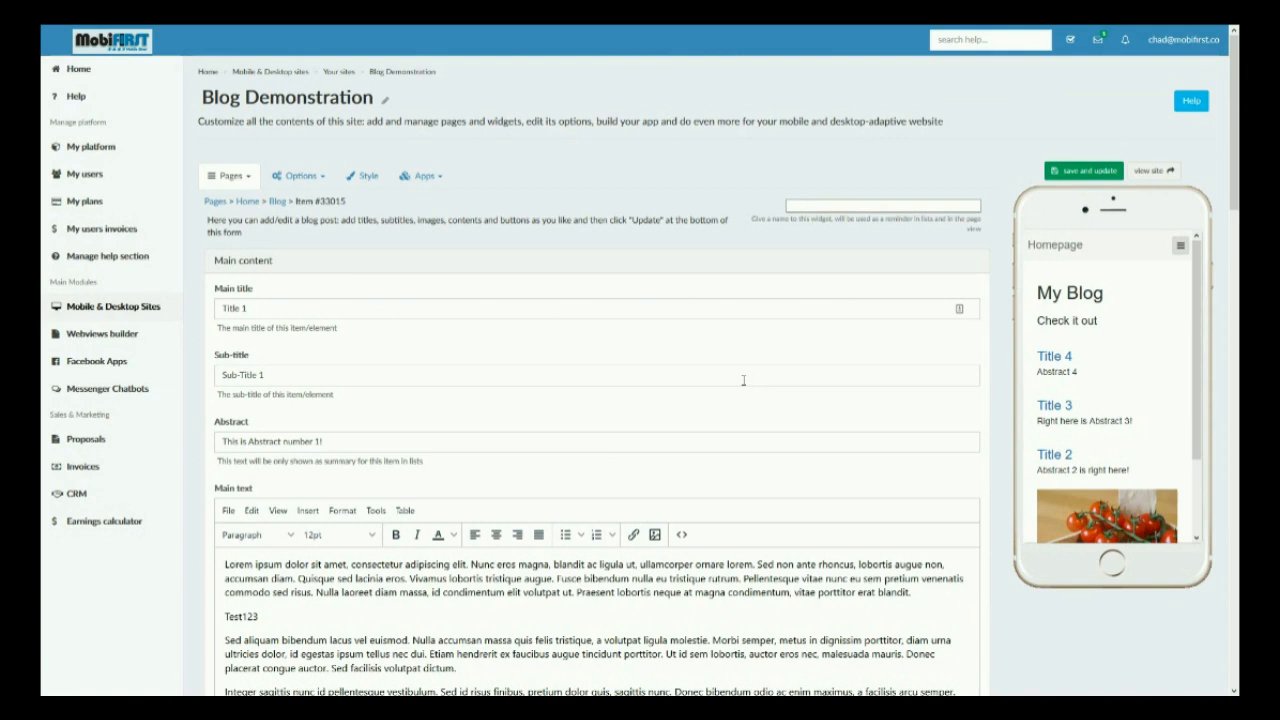
# Set the post's author to "Author Name" and enter "Bio about Author" as the author bio.
pyautogui.scroll(-5, 743, 380)
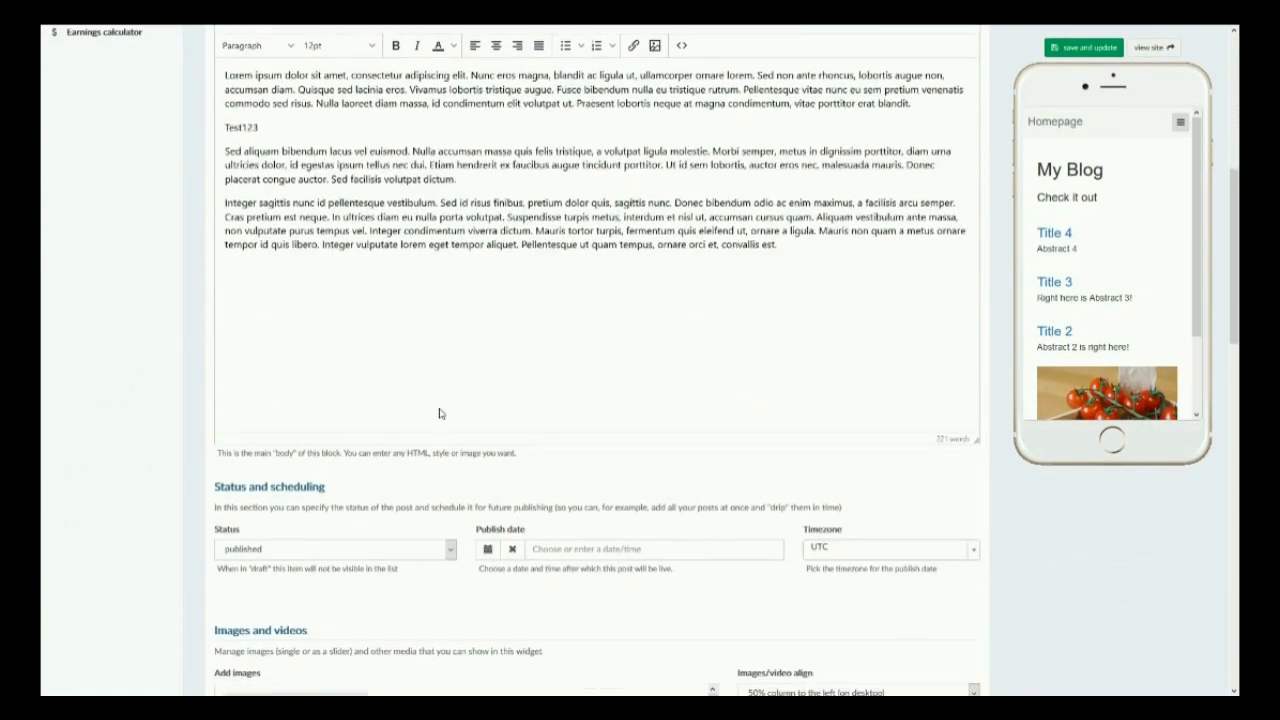
pyautogui.scroll(-5, 430, 412)
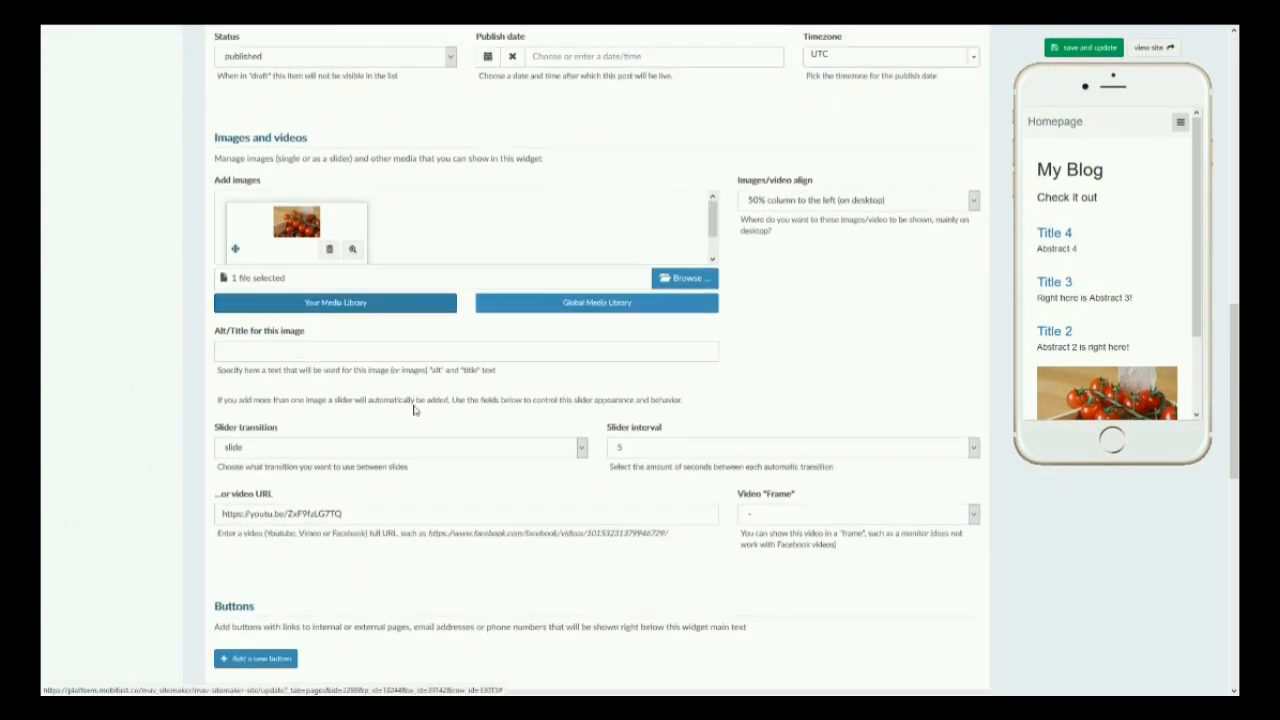
pyautogui.scroll(-1, 414, 410)
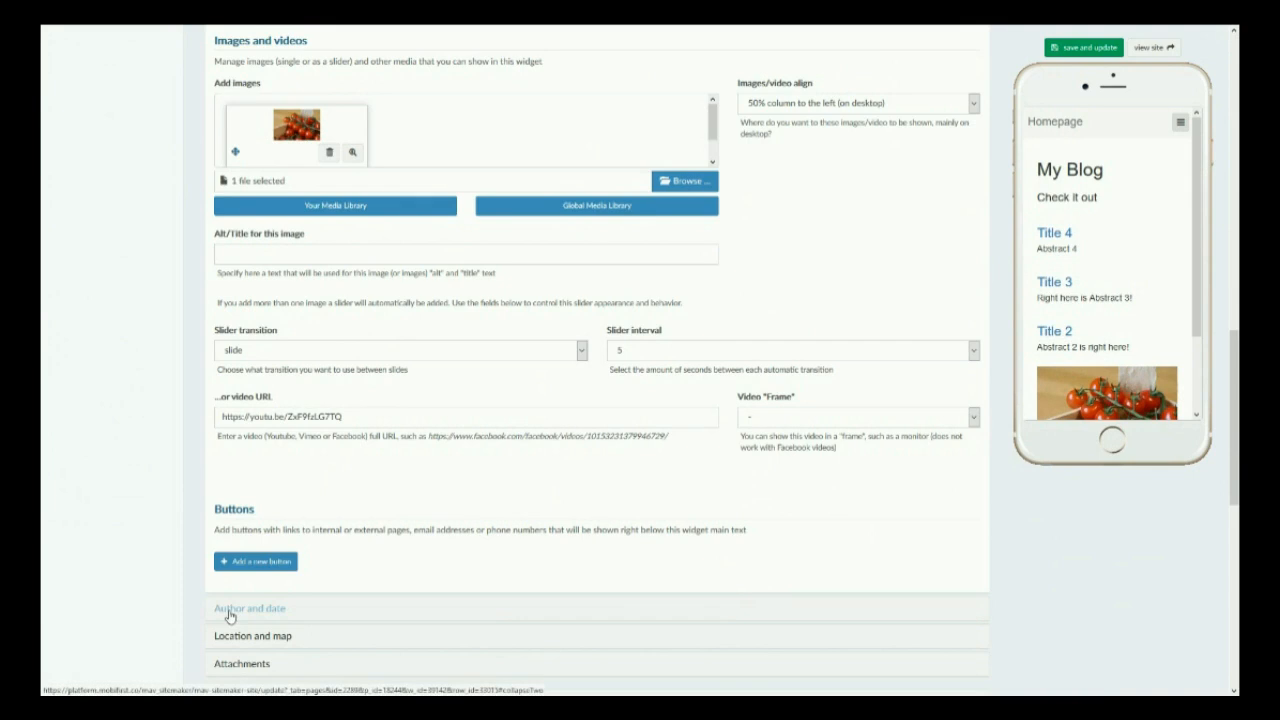
pyautogui.scroll(-6, 236, 580)
pyautogui.scroll(7, 283, 415)
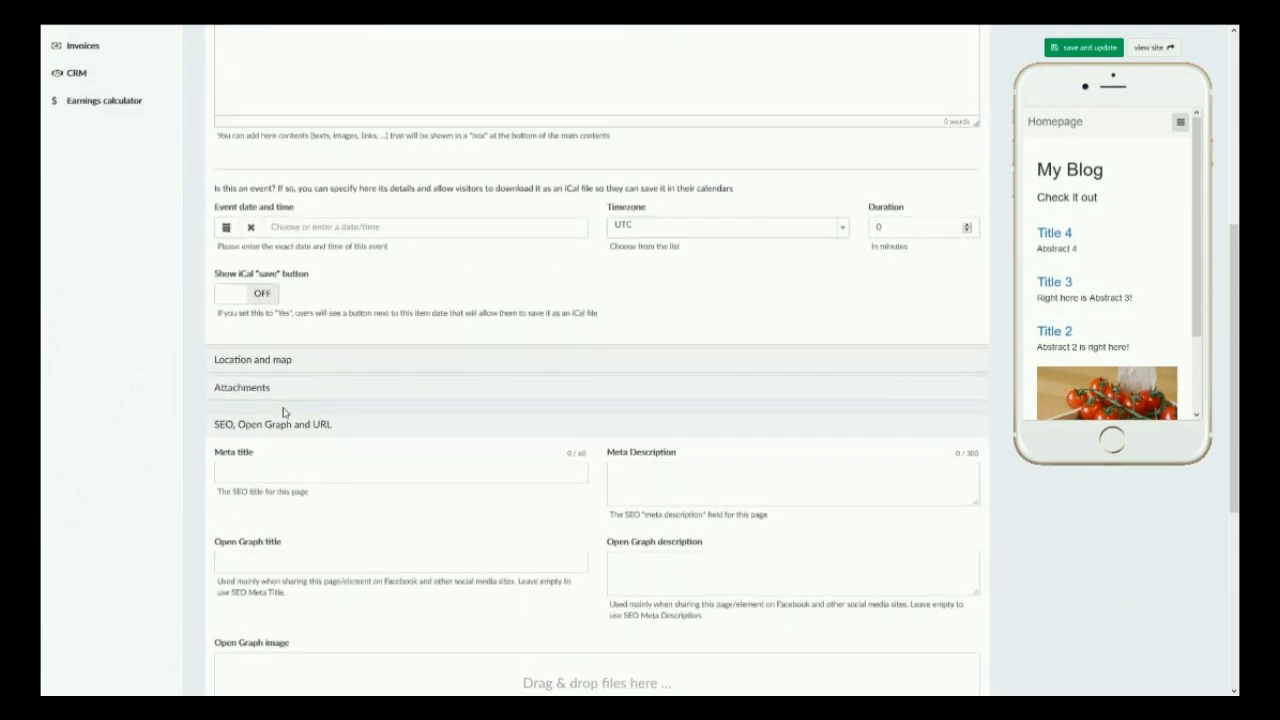
pyautogui.click(290, 240)
pyautogui.write('Author Name')
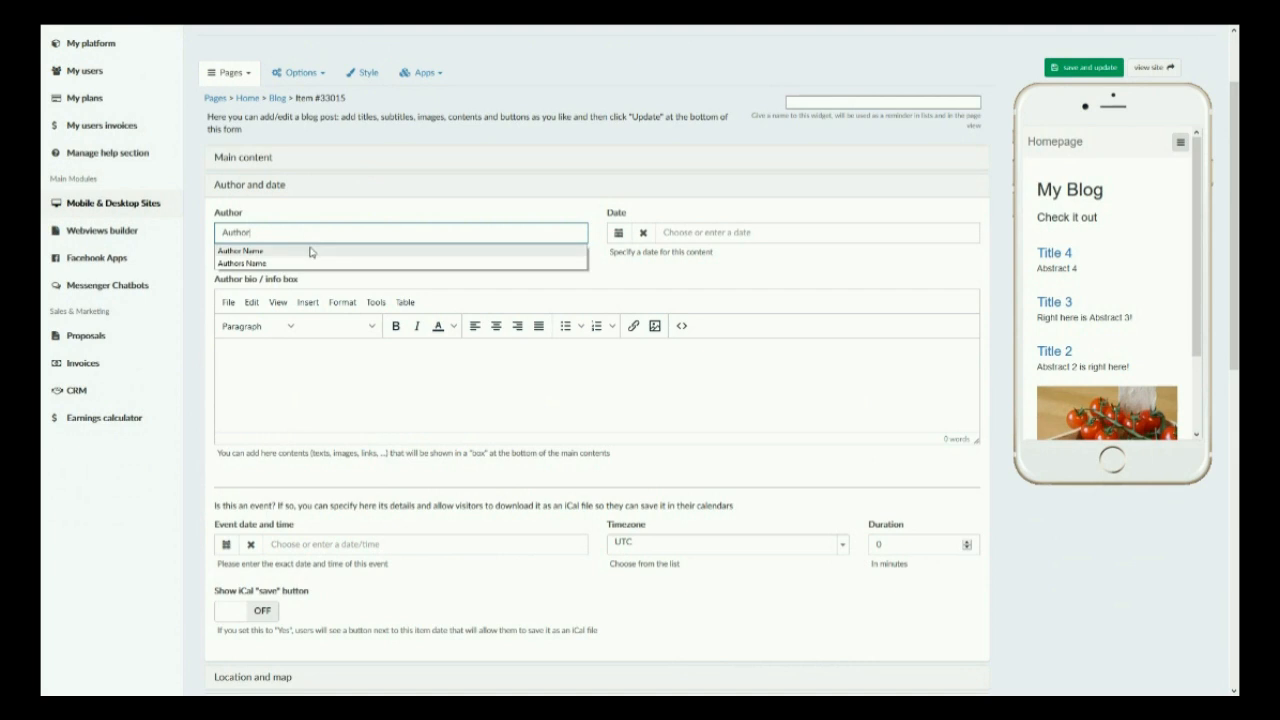
pyautogui.click(309, 251)
pyautogui.click(338, 400)
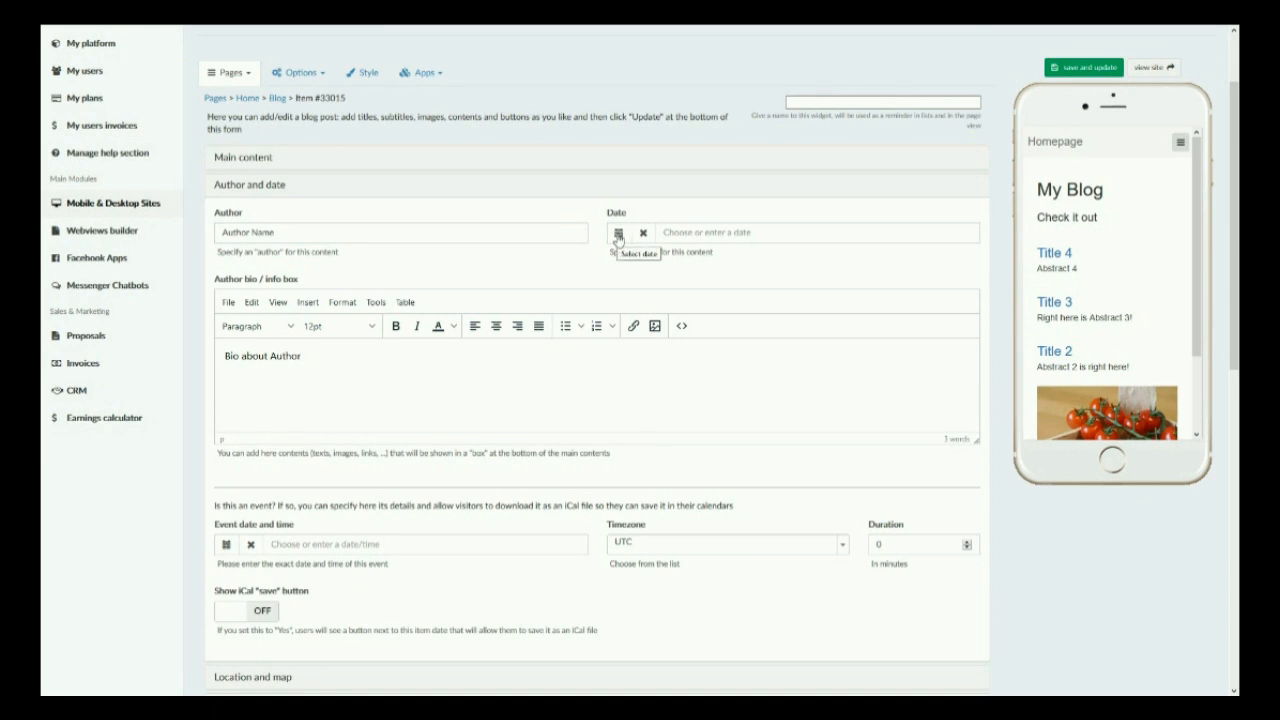
# Set the post's date to 24-Apr-2019 and save the post.
pyautogui.click(618, 236)
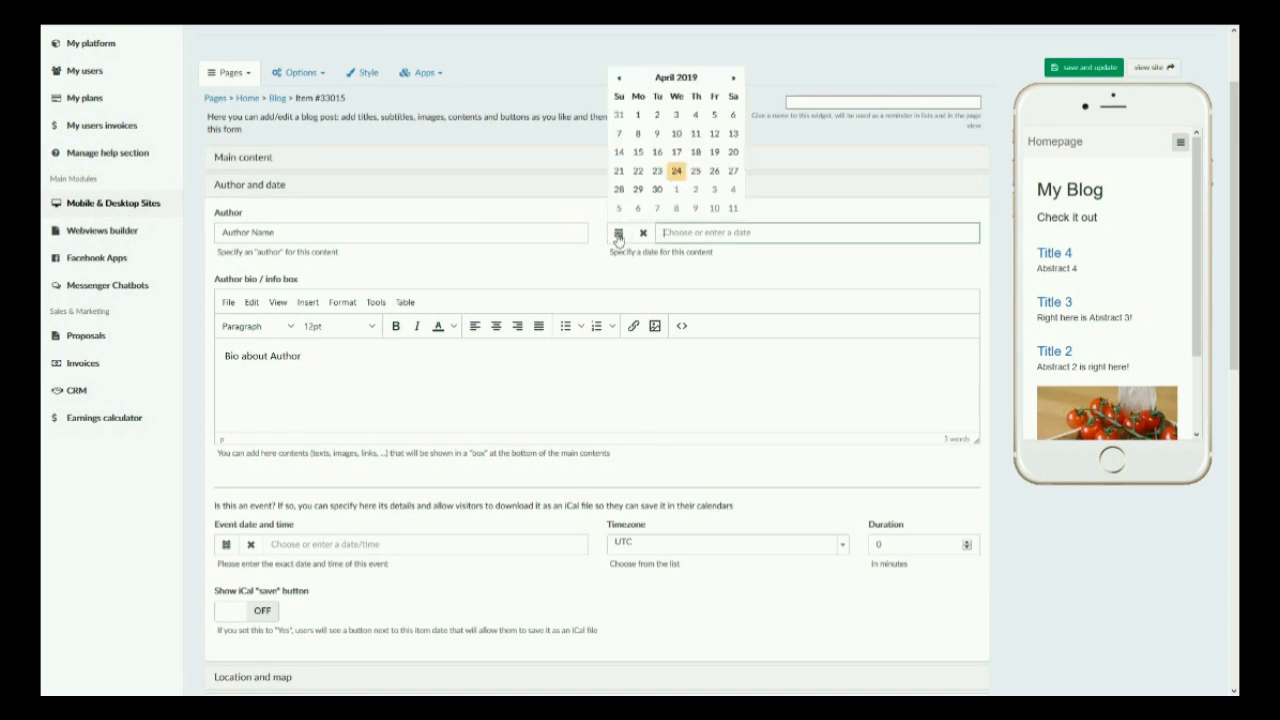
pyautogui.click(674, 171)
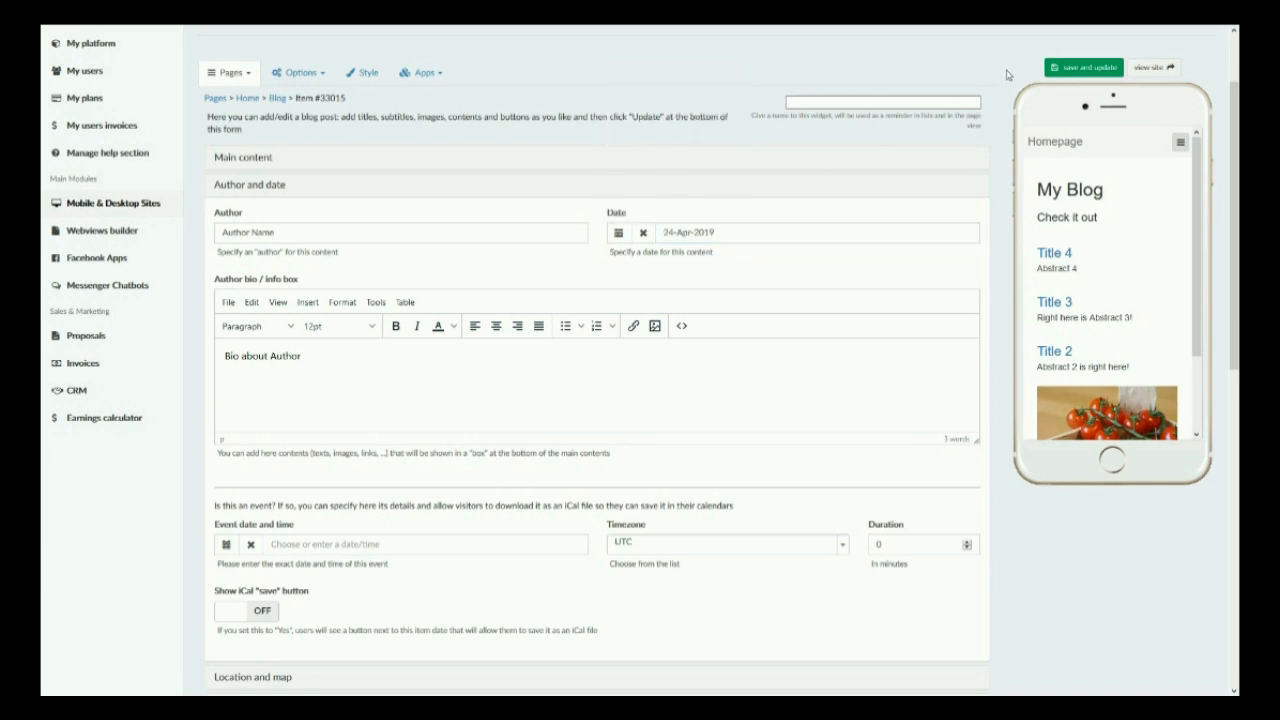
pyautogui.click(1084, 67)
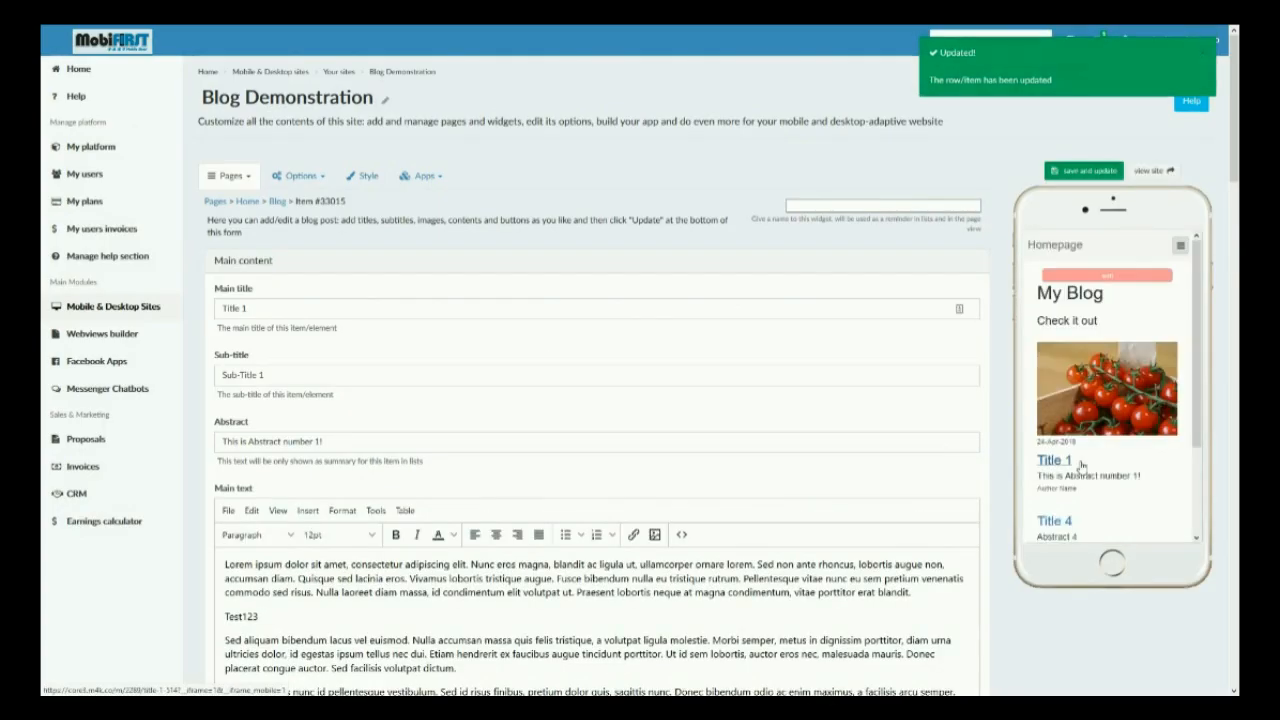
# Check the date and author on the Title 1 blog entry in the phone preview, and the author bio inside the post.
pyautogui.scroll(-3, 1065, 470)
pyautogui.scroll(3, 1155, 397)
pyautogui.moveTo(1075, 490); pyautogui.dragTo(1046, 489)
pyautogui.click(1046, 460)
pyautogui.scroll(-10, 1102, 370)
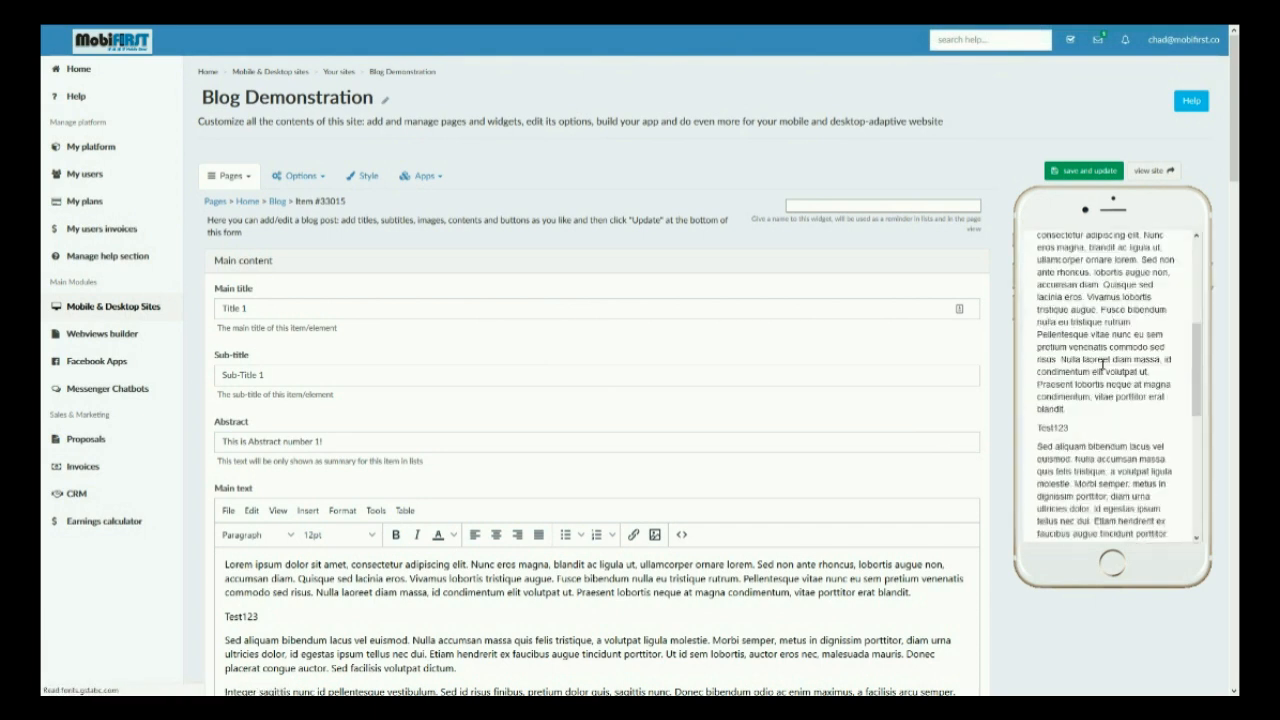
pyautogui.scroll(-3, 1102, 370)
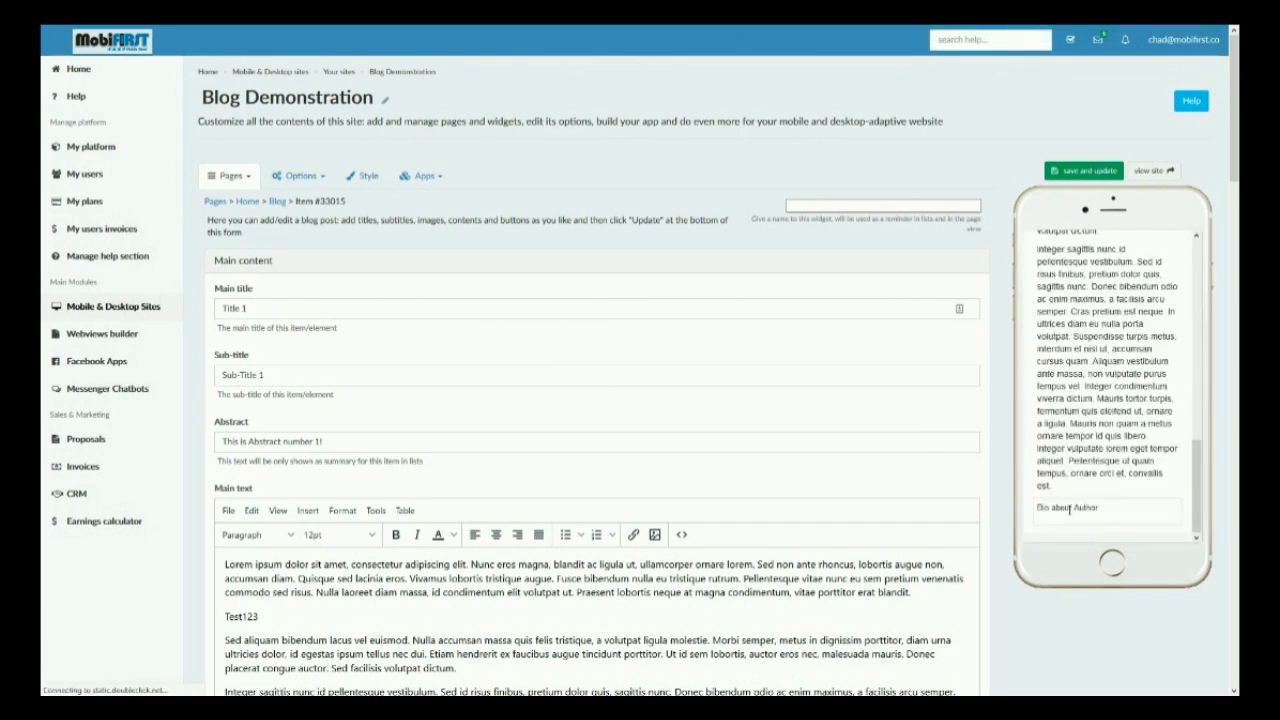
# Set the post's map location by searching for 123 and choosing the suggested Philadelphia address, and save the post.
pyautogui.scroll(-10, 707, 447)
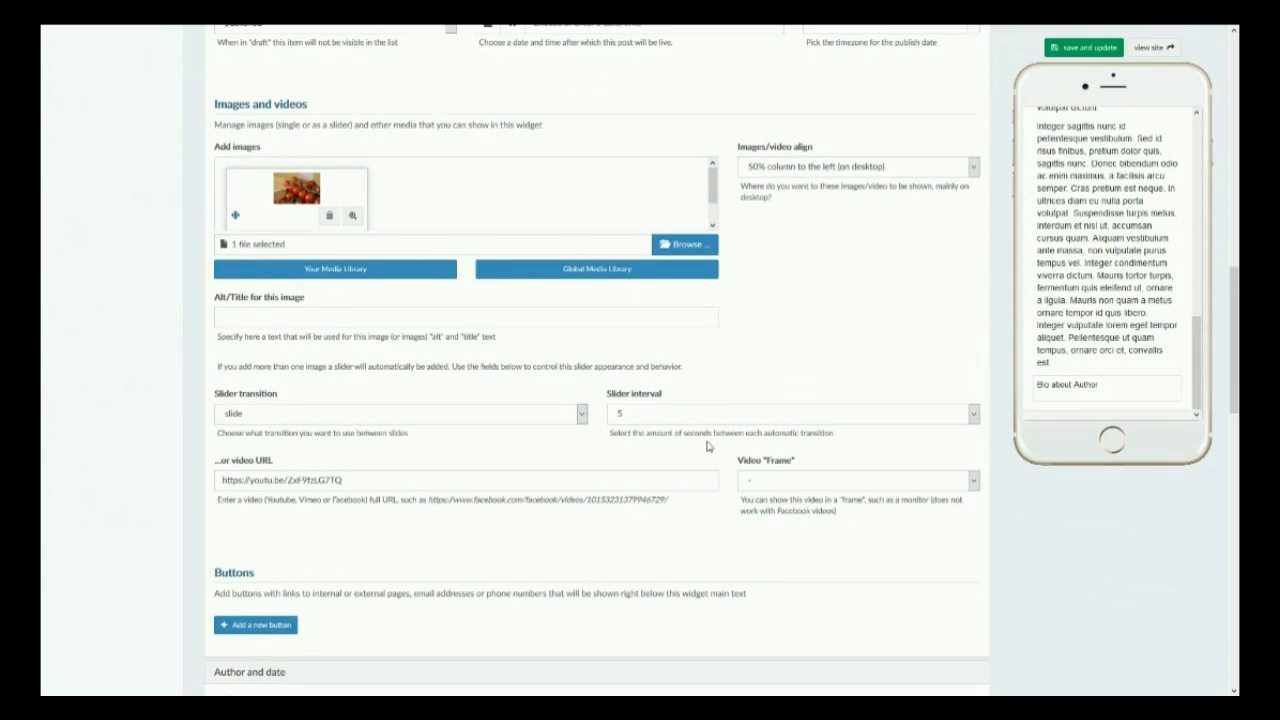
pyautogui.scroll(-2, 706, 446)
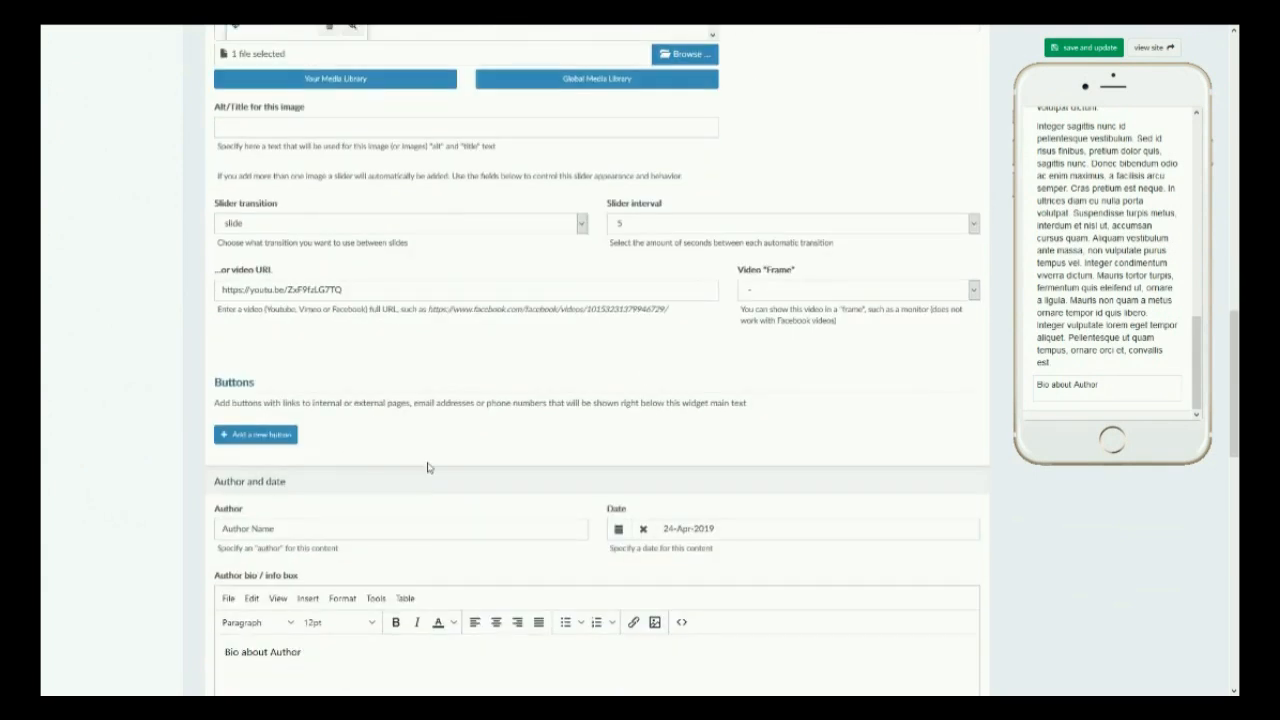
pyautogui.scroll(-3, 427, 467)
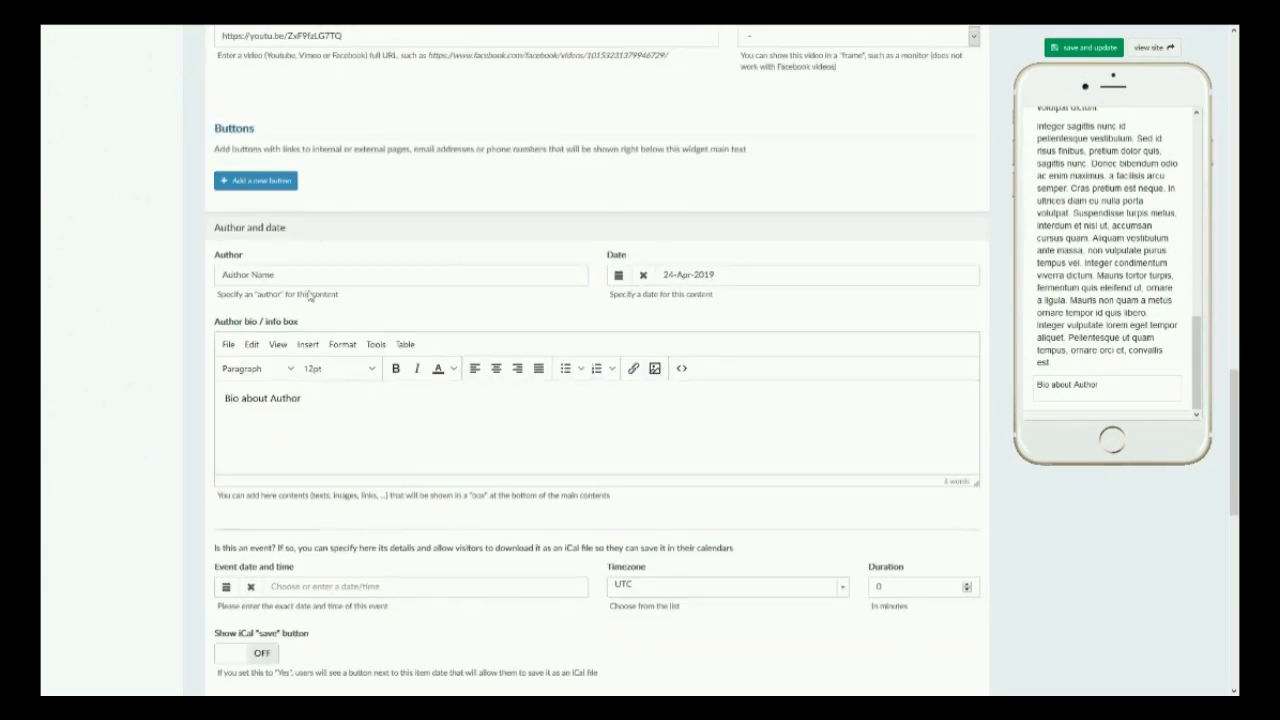
pyautogui.scroll(-2, 420, 367)
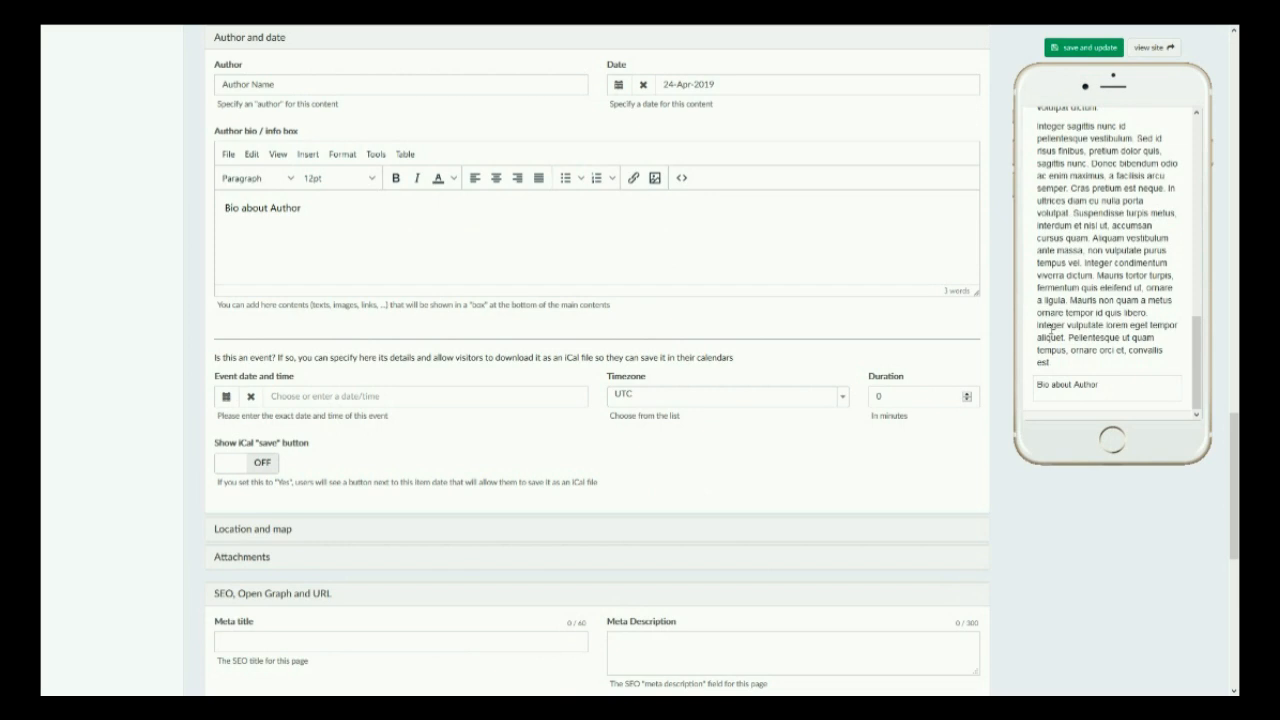
pyautogui.click(277, 533)
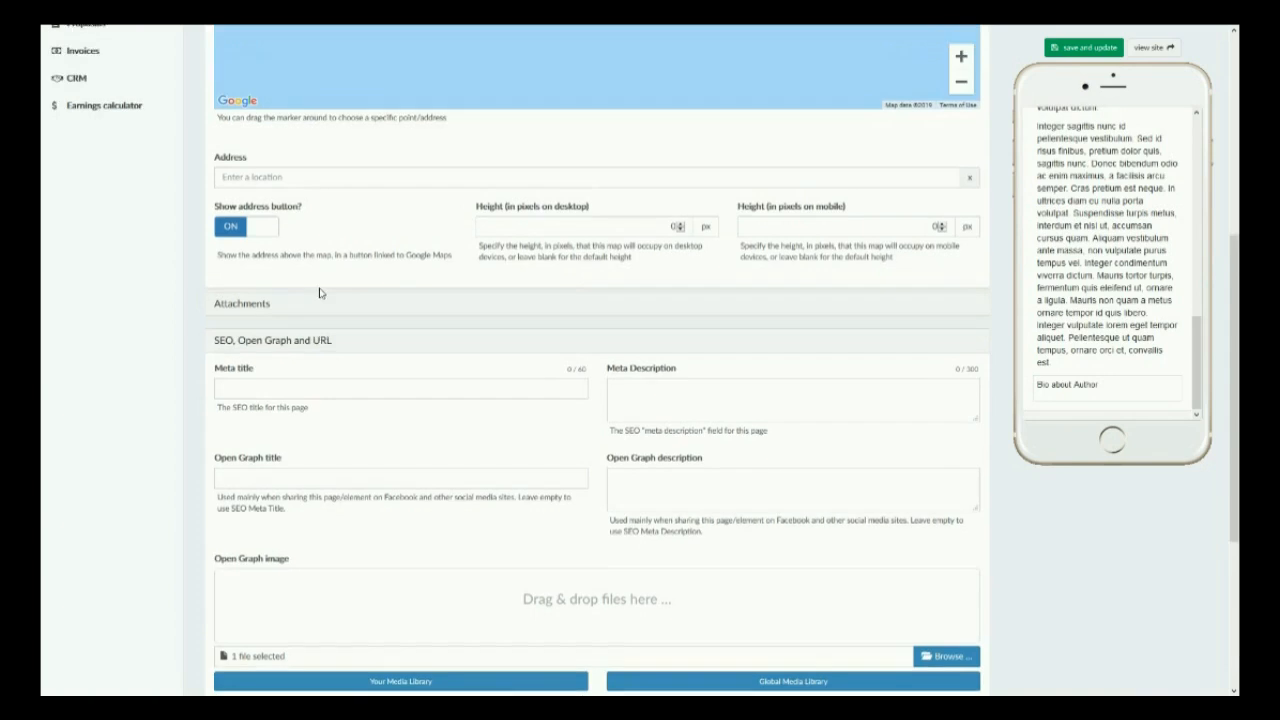
pyautogui.scroll(3, 319, 292)
pyautogui.click(471, 520)
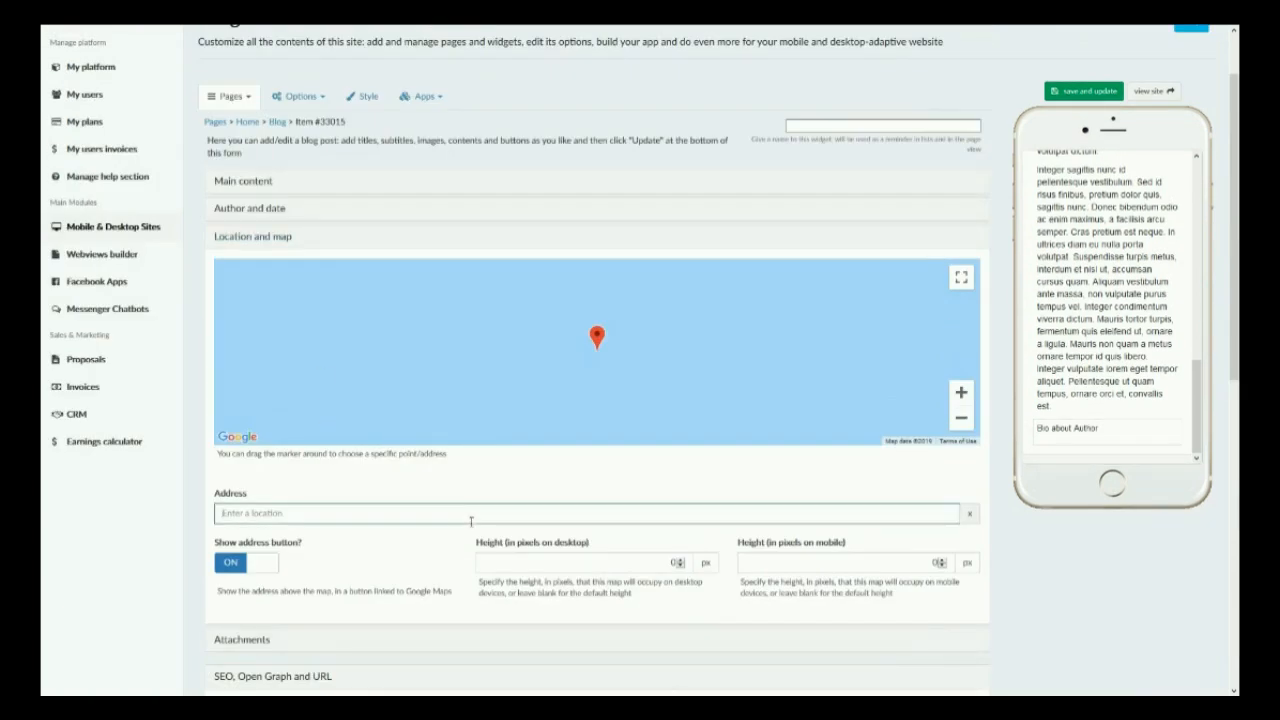
pyautogui.write('123')
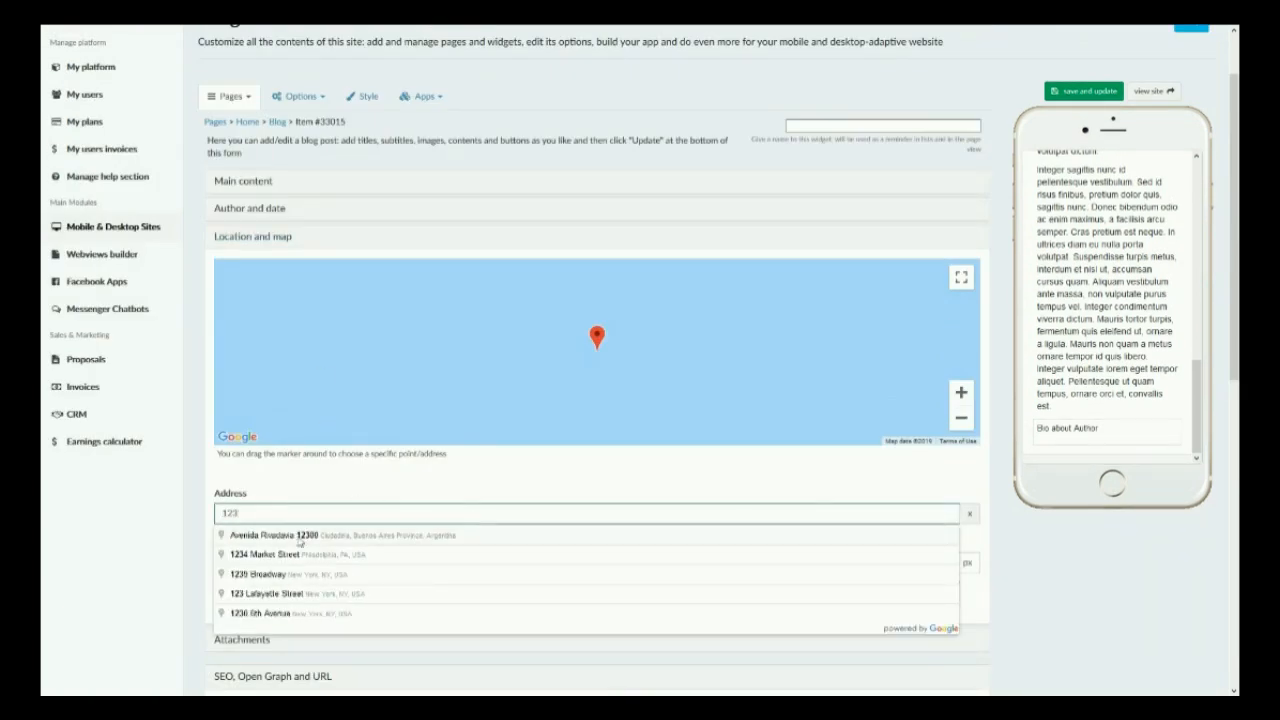
pyautogui.click(316, 556)
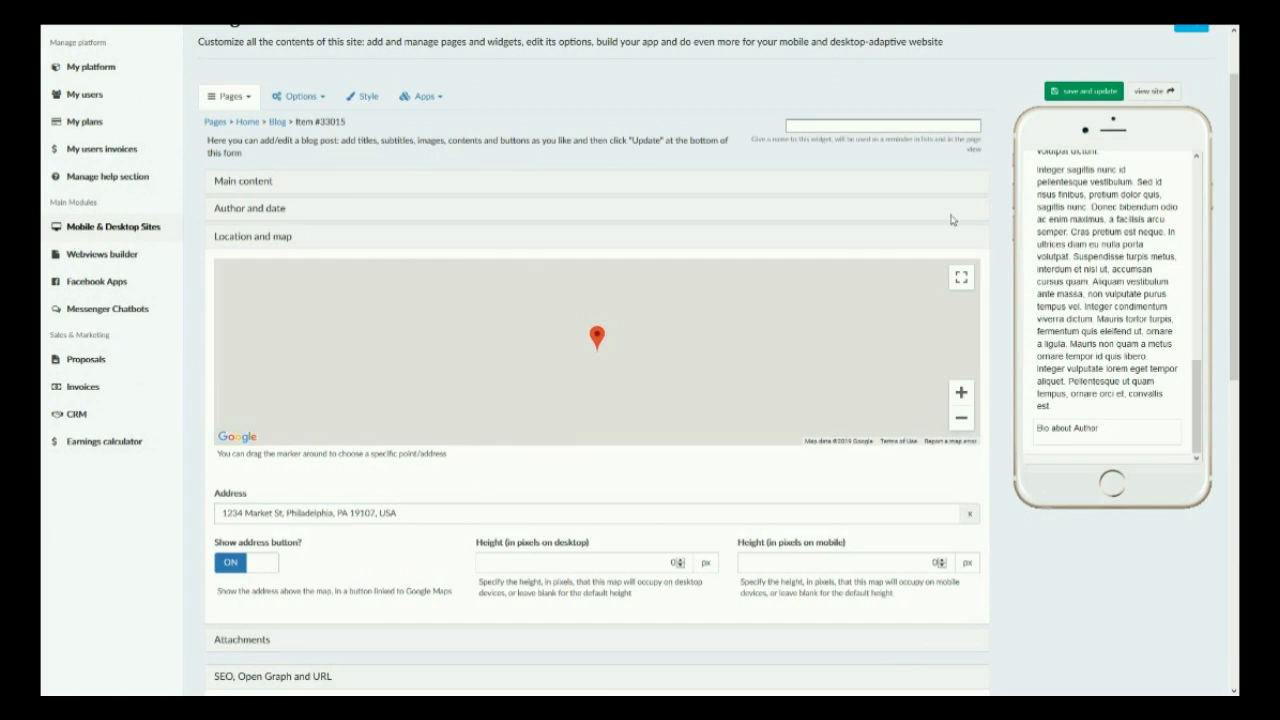
pyautogui.click(1087, 93)
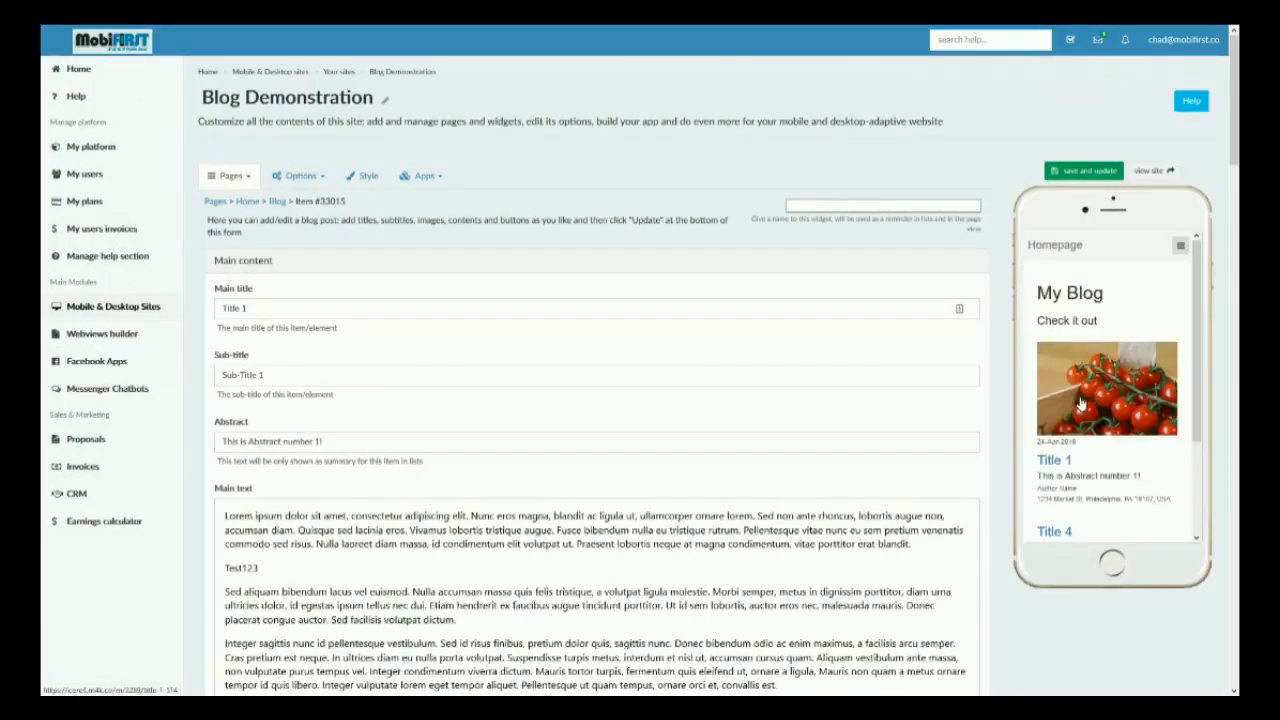
# Open the Title 1 post in the phone preview and examine the location map below its content.
pyautogui.scroll(-2, 1080, 405)
pyautogui.click(1052, 336)
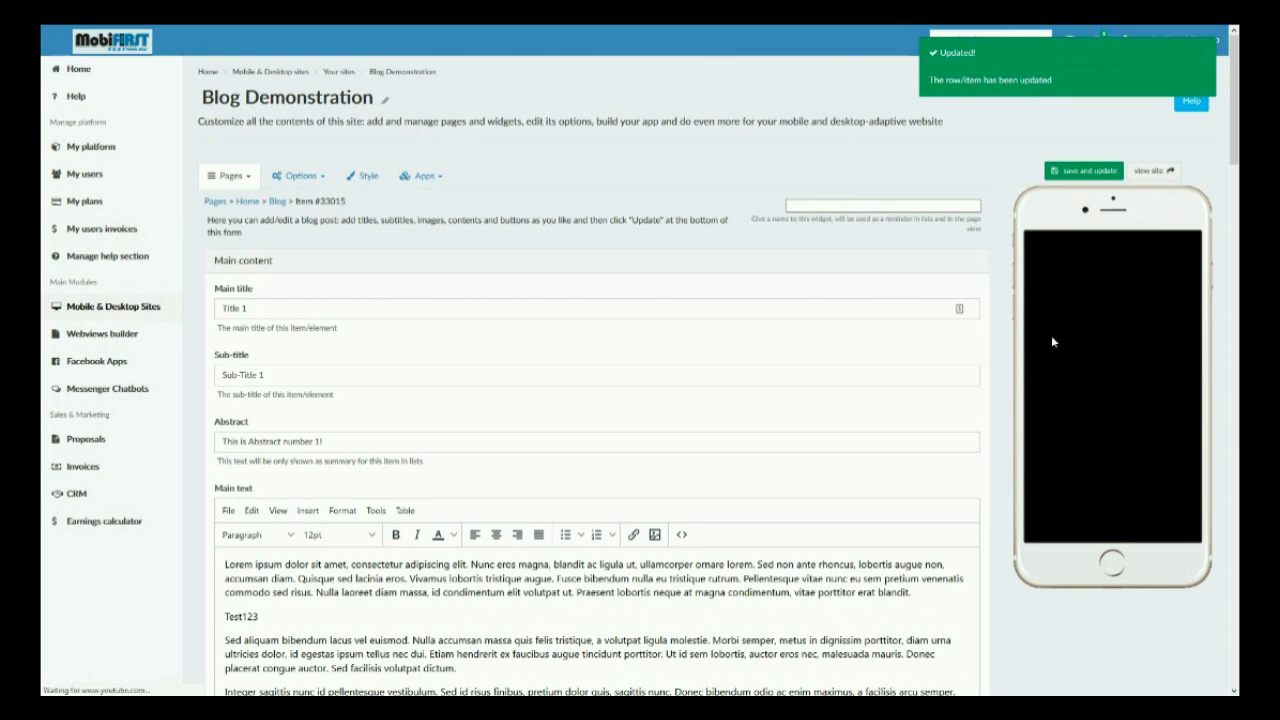
pyautogui.scroll(-5, 1098, 392)
pyautogui.scroll(-5, 1098, 392)
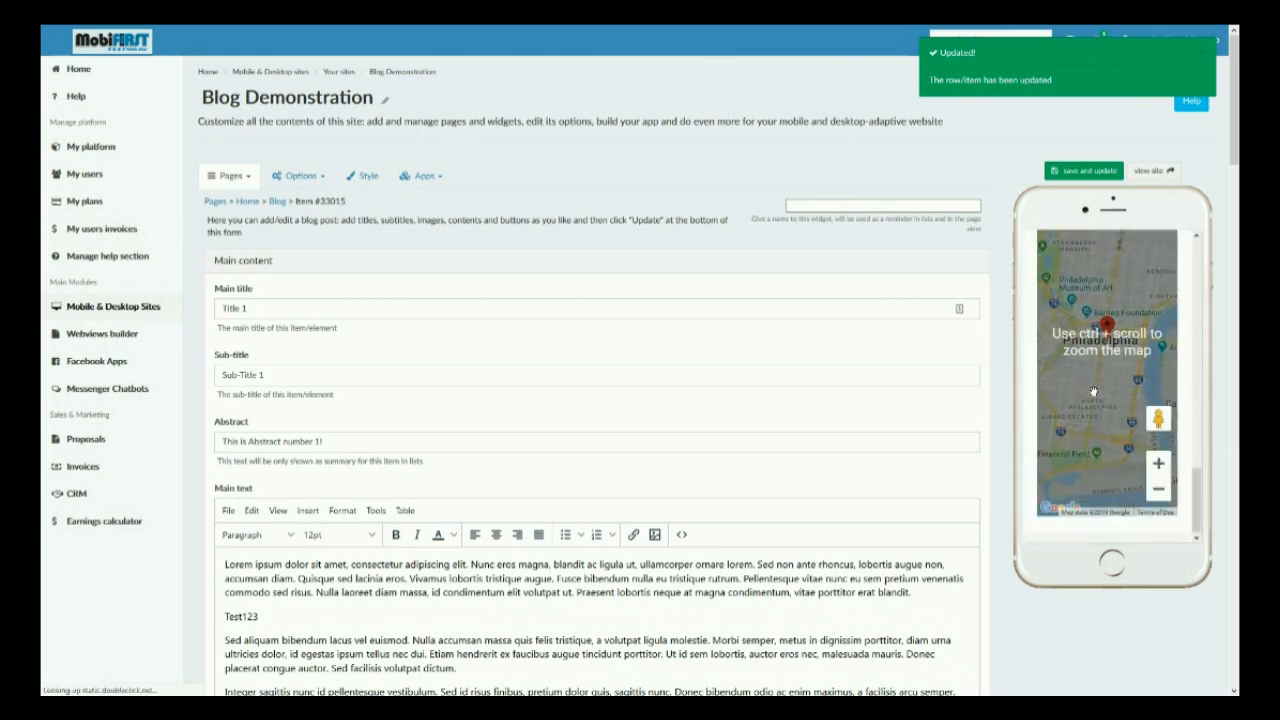
# Upload 5872a65b5a803medialibrary_cake_bake1003685640.jpg as the post's Attachment #1.
pyautogui.scroll(-15, 829, 385)
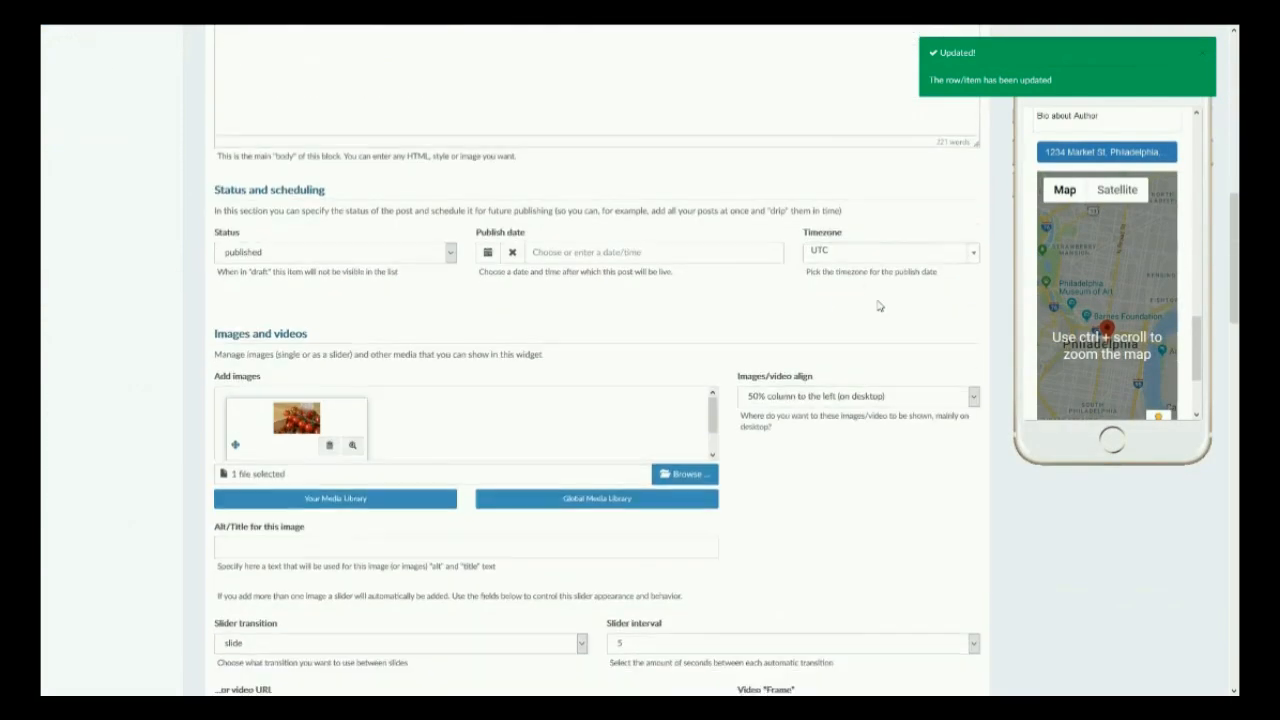
pyautogui.scroll(-10, 688, 357)
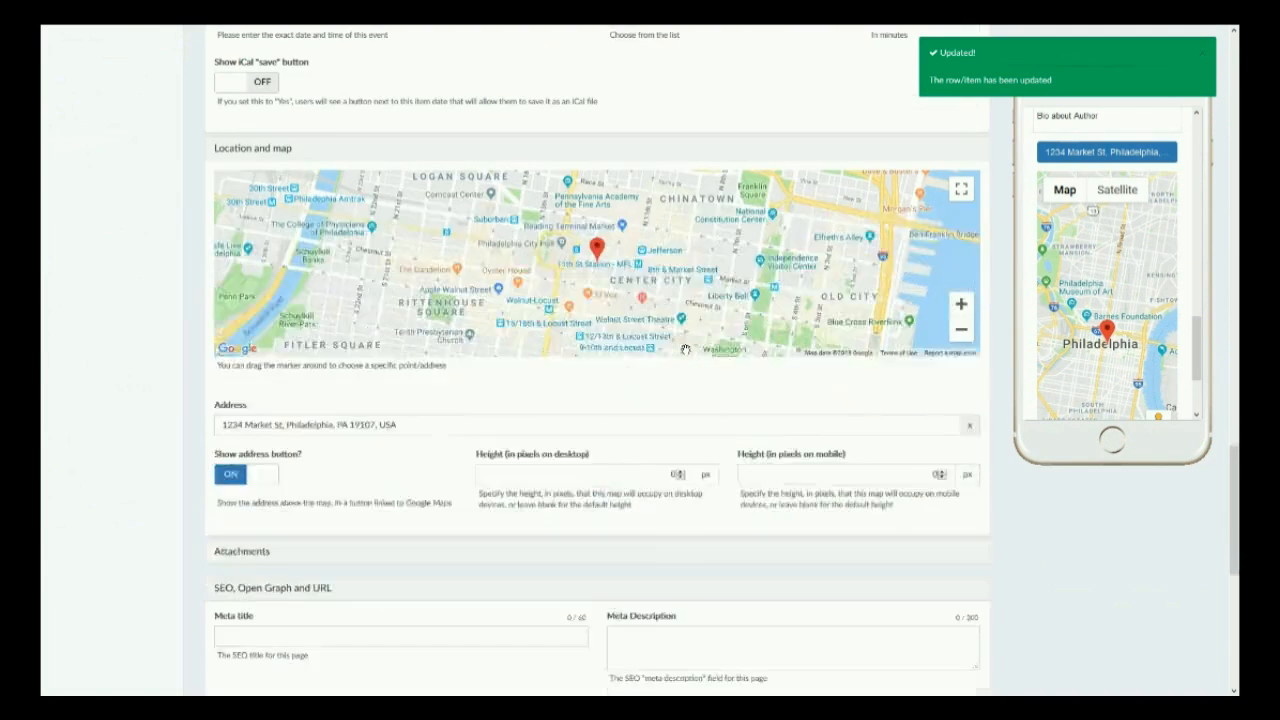
pyautogui.click(230, 430)
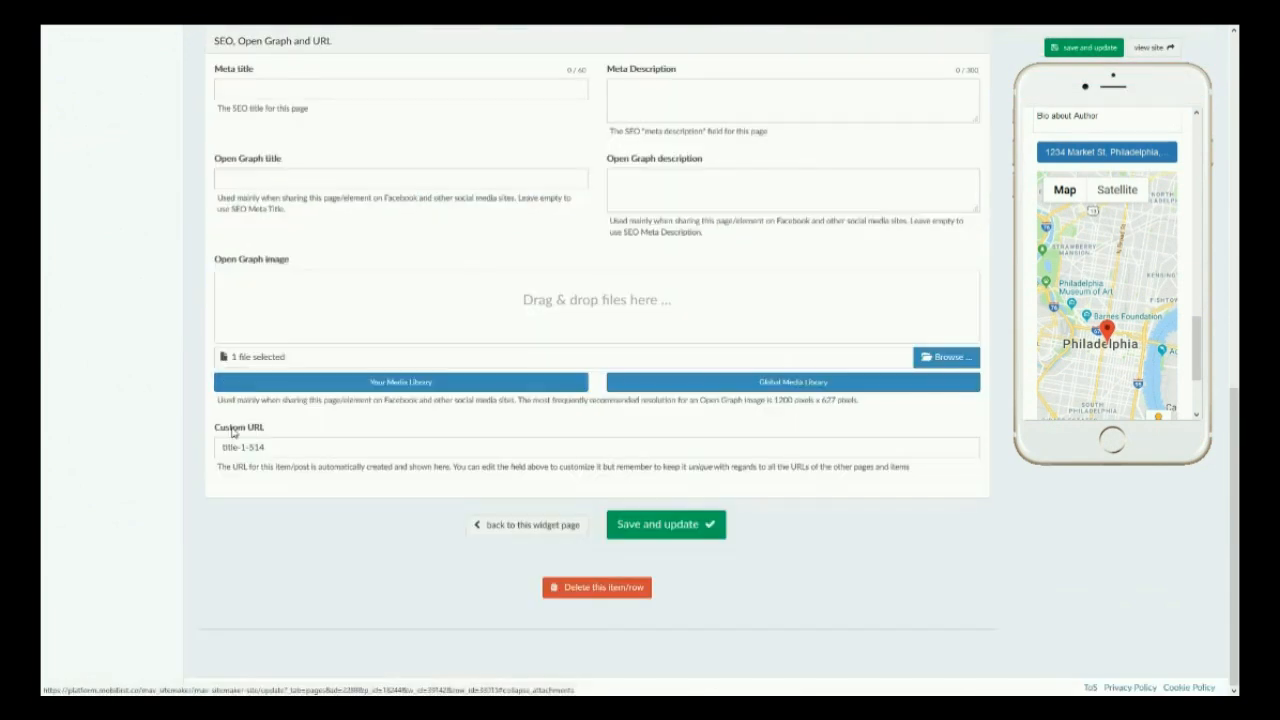
pyautogui.scroll(3, 233, 427)
pyautogui.click(548, 362)
pyautogui.click(394, 130)
pyautogui.click(533, 343)
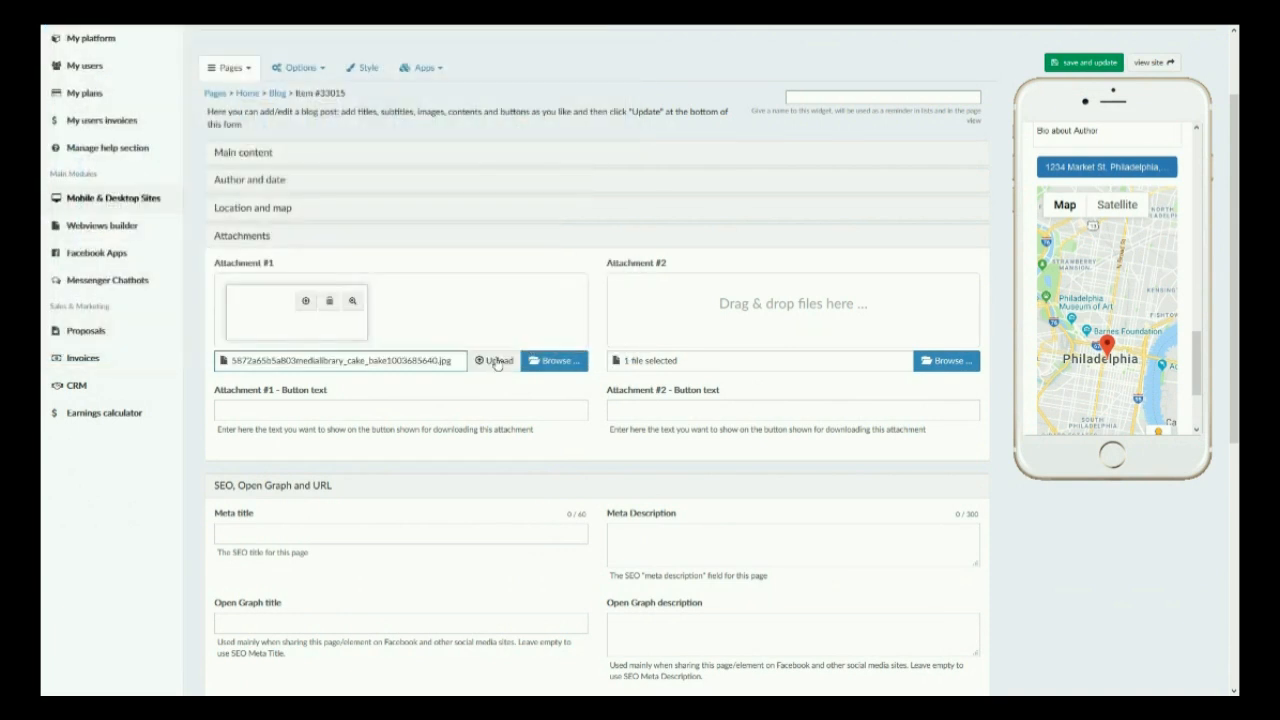
pyautogui.click(497, 361)
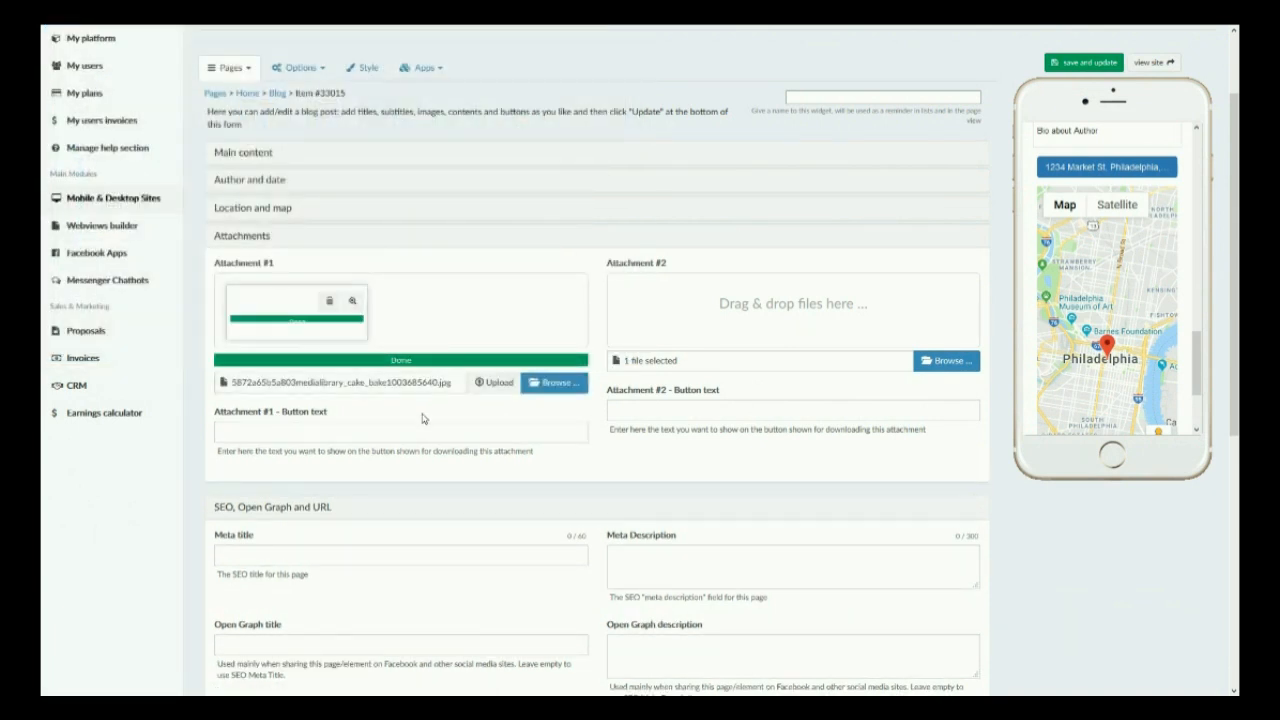
# Save the post and test the attachment's Download file button inside the Title 1 post in the phone preview.
pyautogui.click(1068, 62)
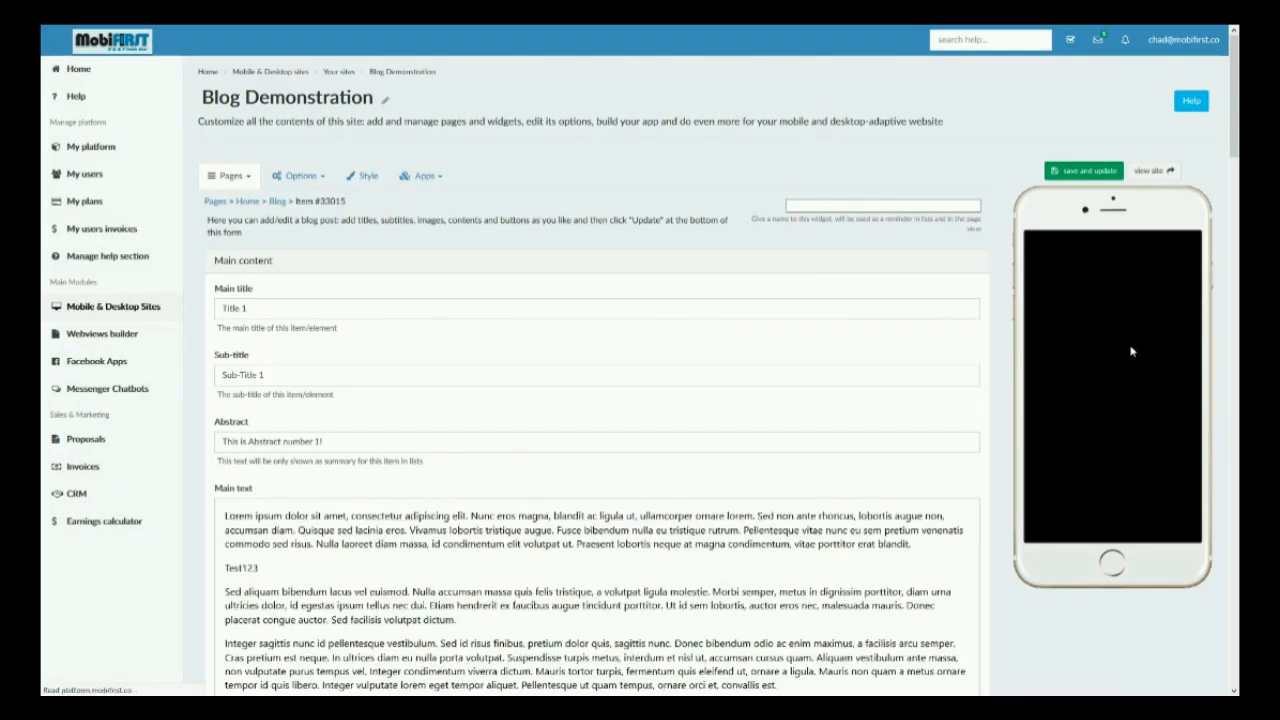
pyautogui.click(1066, 462)
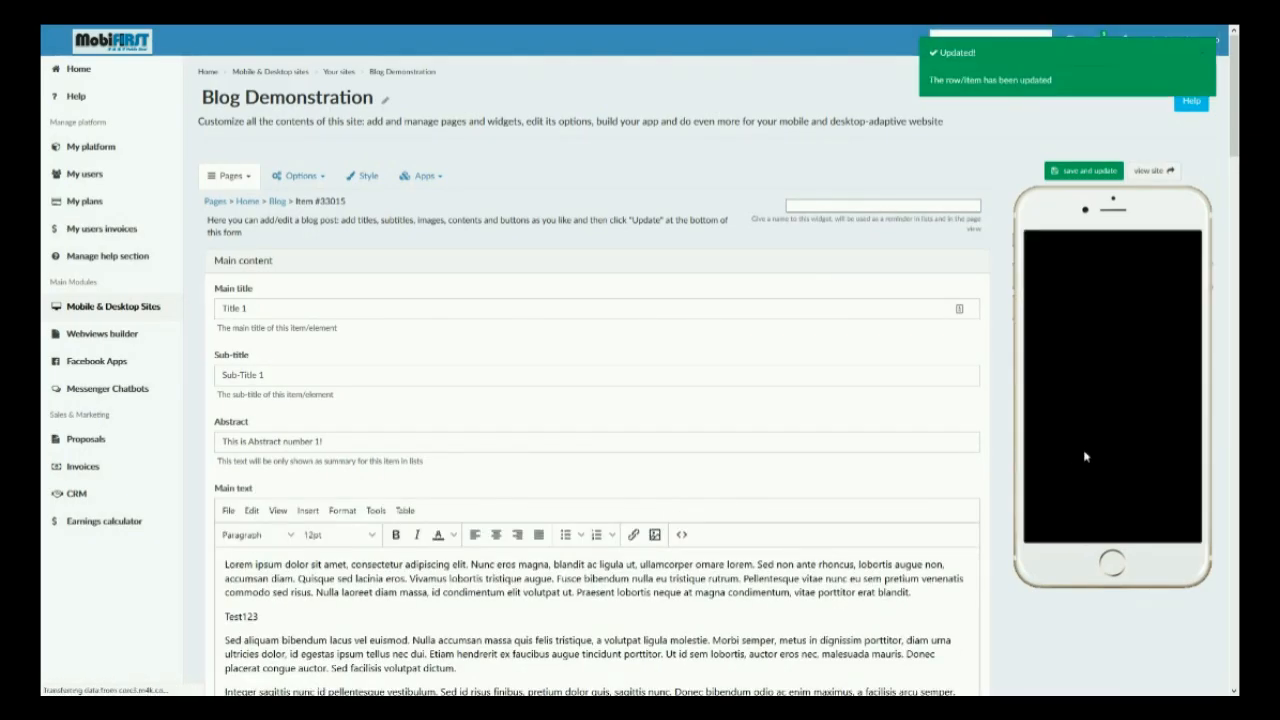
pyautogui.scroll(-10, 1106, 383)
pyautogui.scroll(3, 1103, 360)
pyautogui.click(1103, 352)
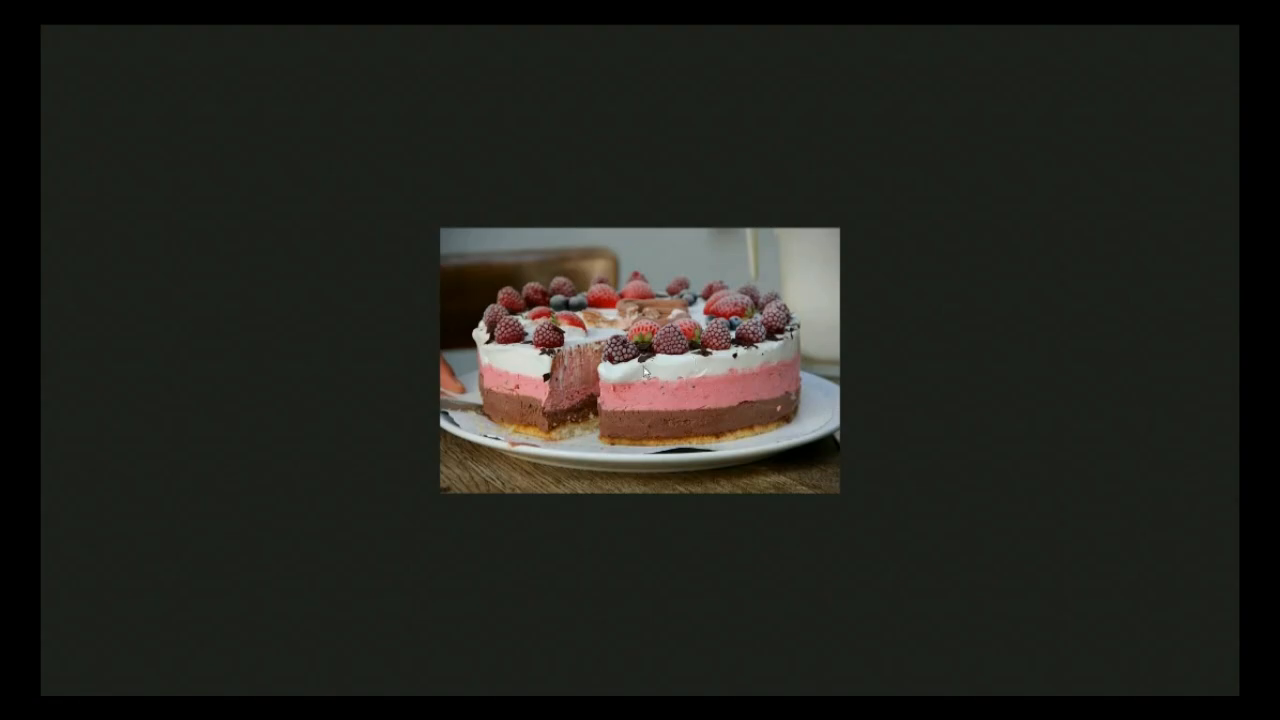
pyautogui.click(140, 34)
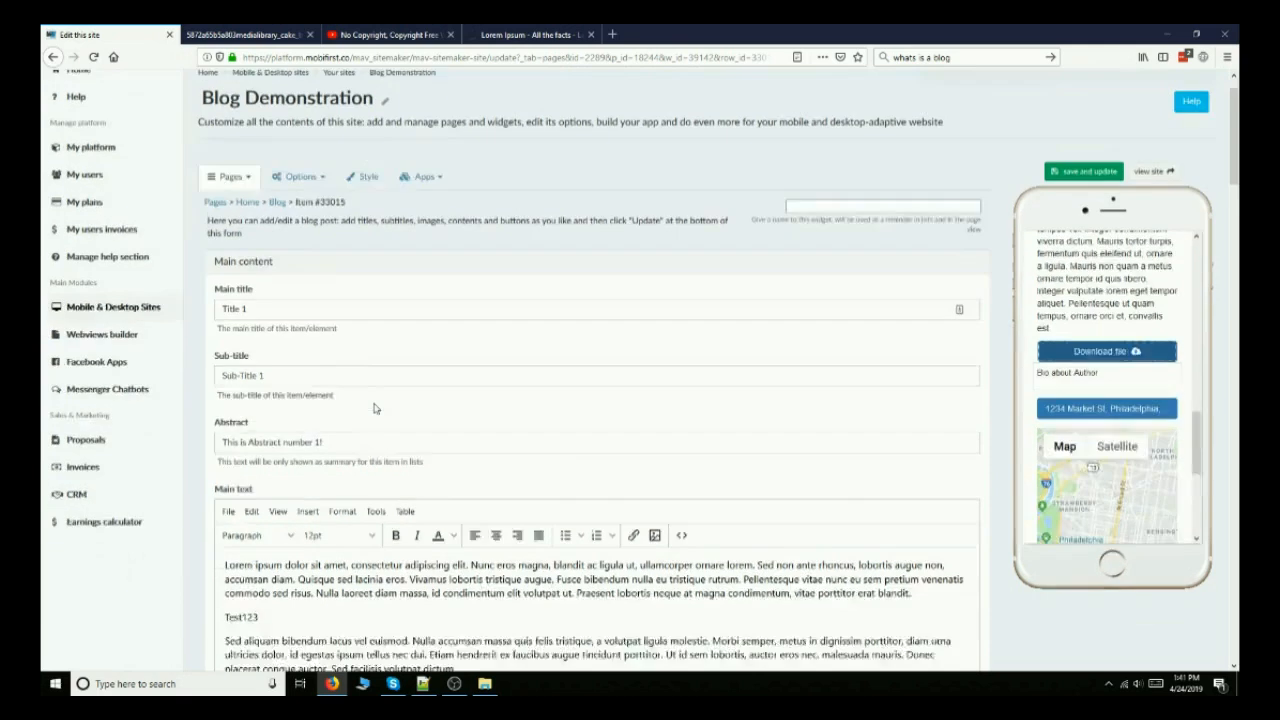
# Examine the rest of the post's edit form, including the attachments, SEO, Open Graph and Custom URL settings.
pyautogui.scroll(-12, 375, 408)
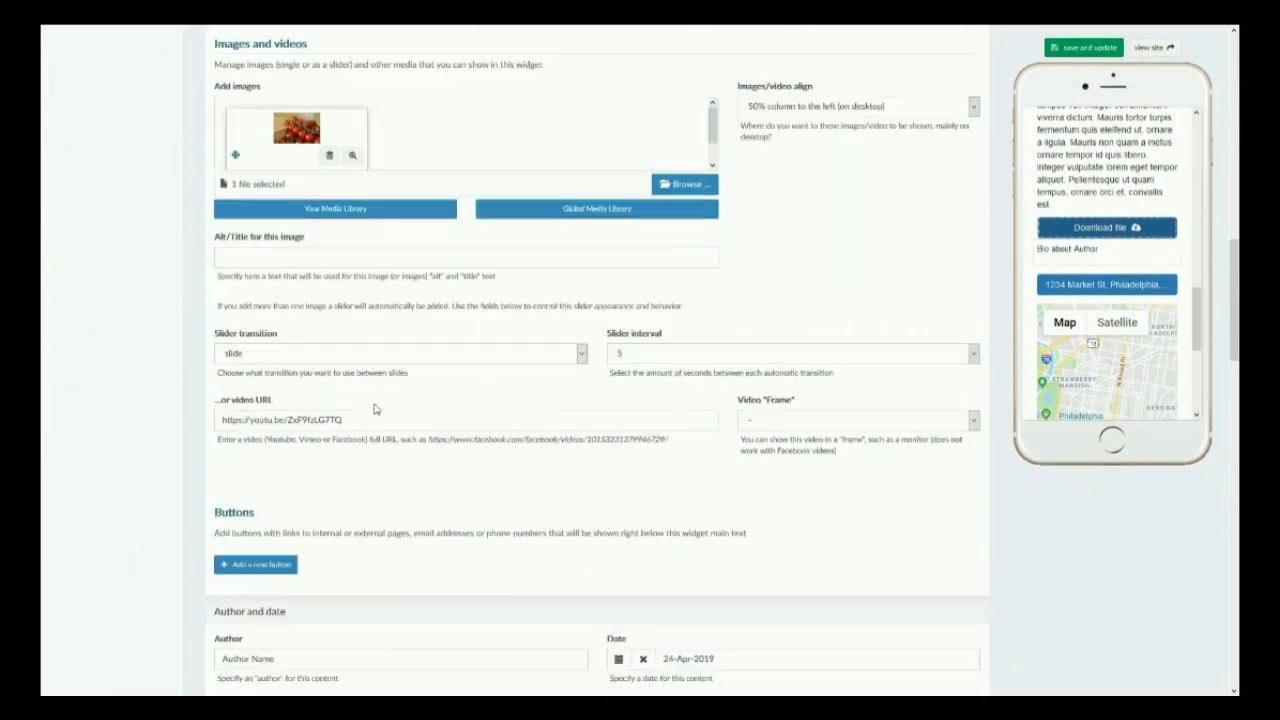
pyautogui.scroll(-3, 375, 408)
pyautogui.scroll(-4, 1051, 346)
pyautogui.scroll(-5, 1079, 393)
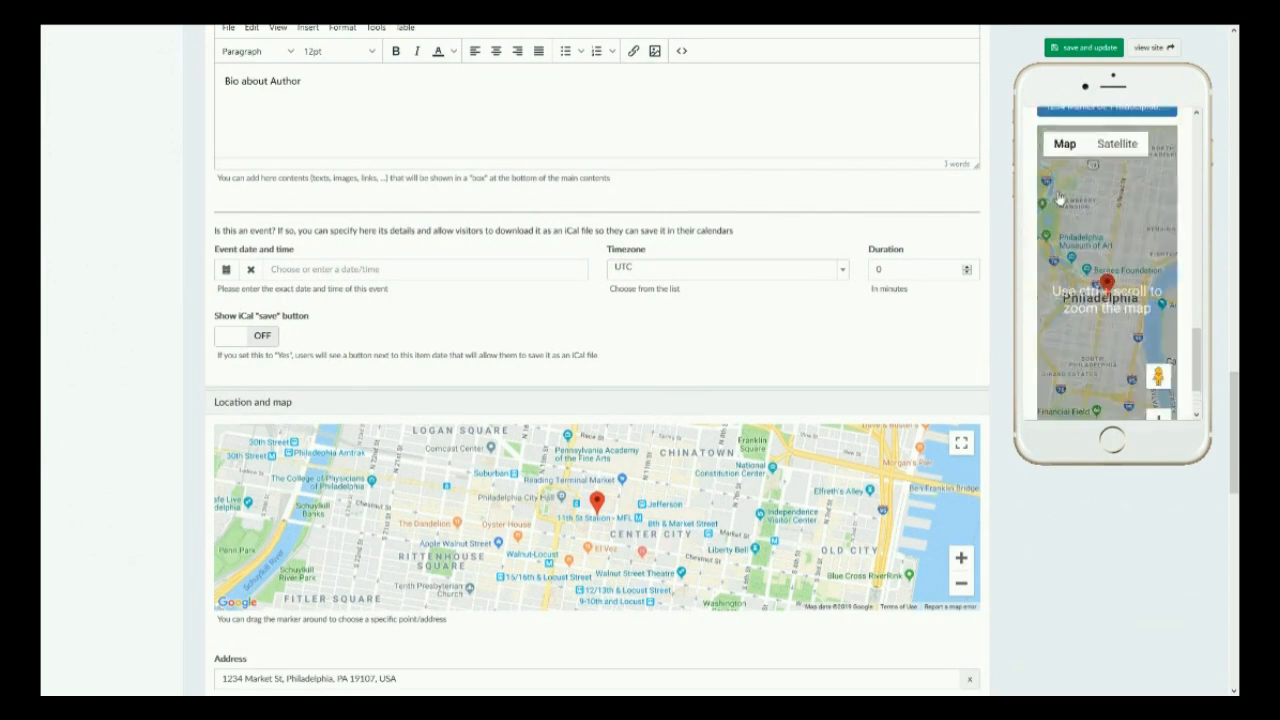
pyautogui.scroll(-3, 428, 337)
pyautogui.scroll(-5, 418, 346)
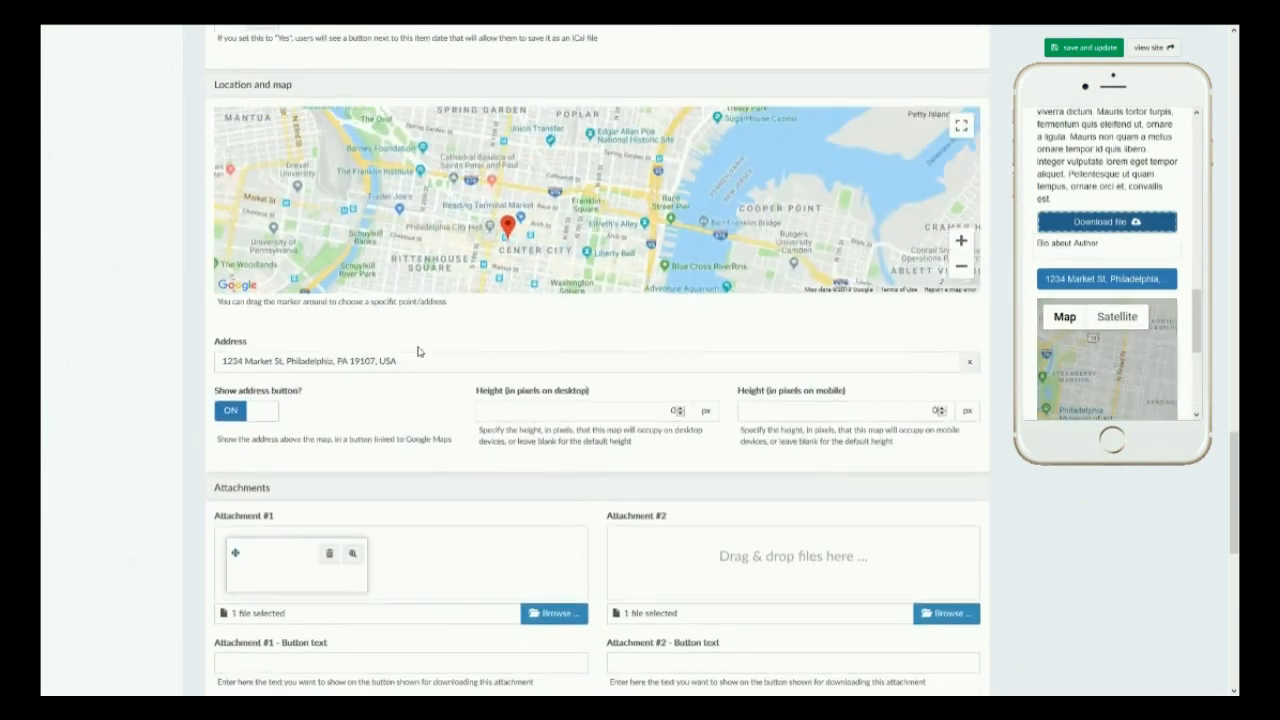
pyautogui.scroll(-1, 272, 366)
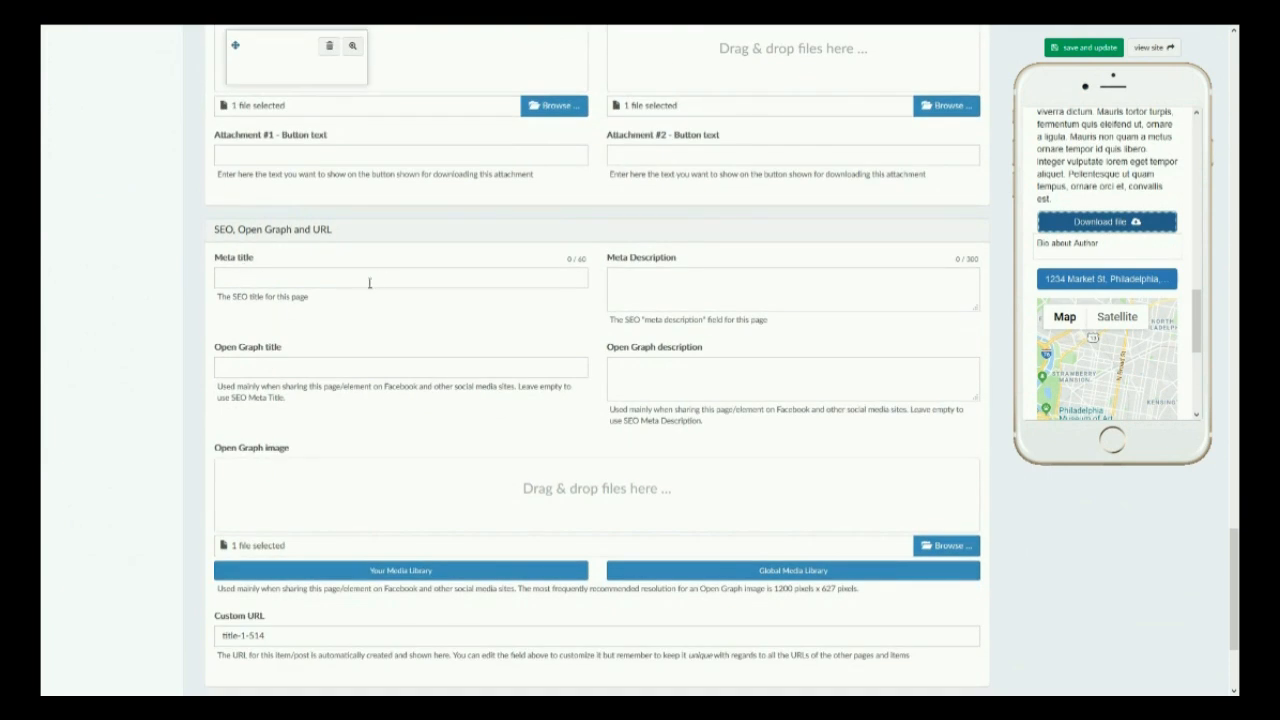
pyautogui.scroll(-1, 247, 377)
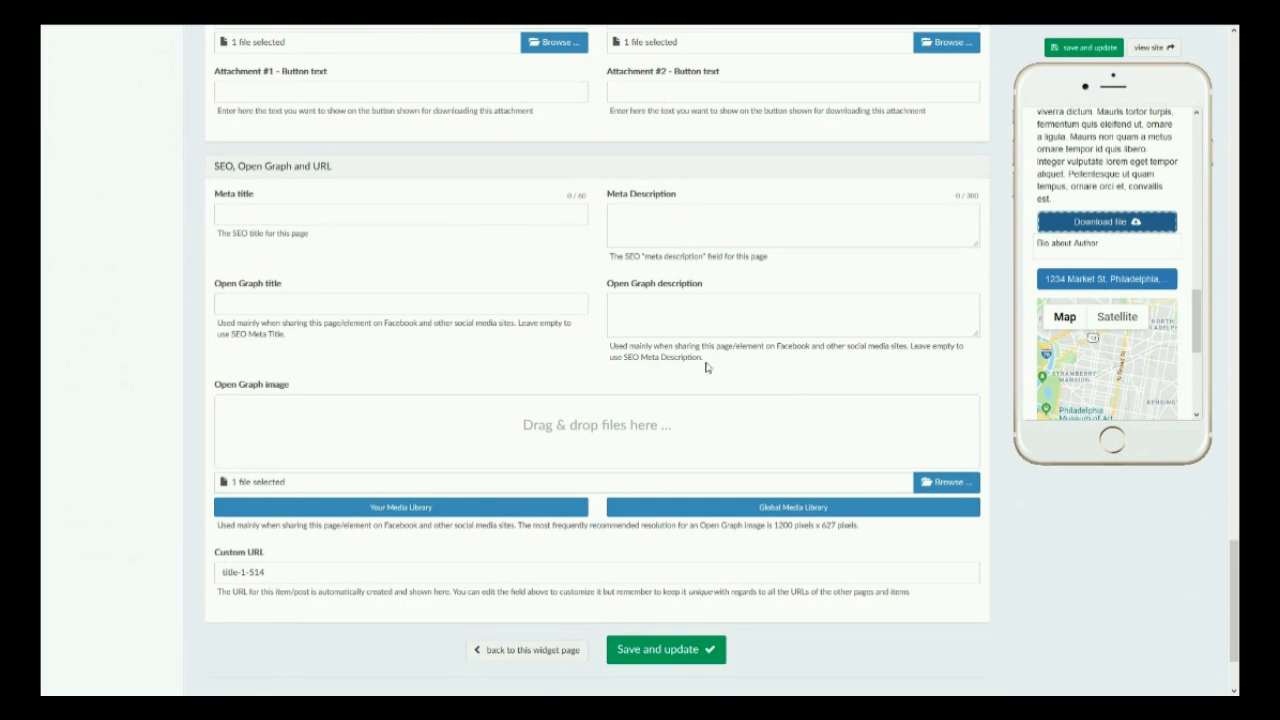
pyautogui.scroll(10, 698, 471)
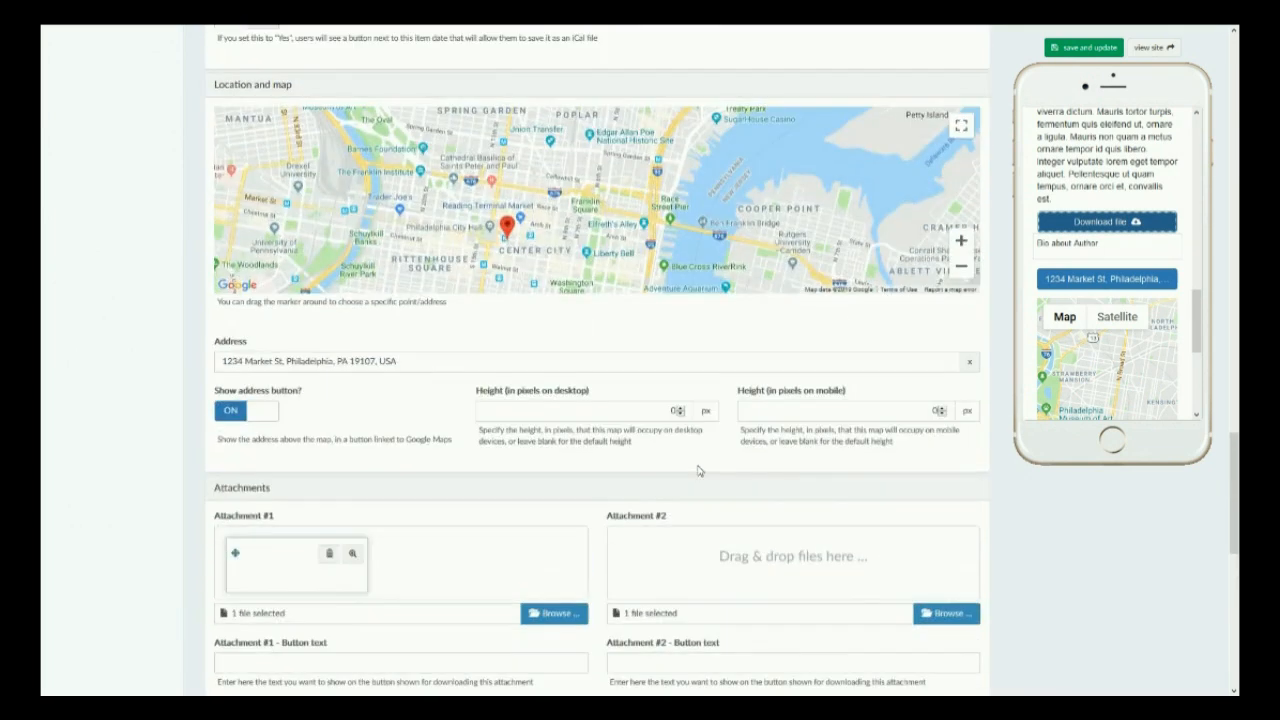
pyautogui.scroll(10, 698, 466)
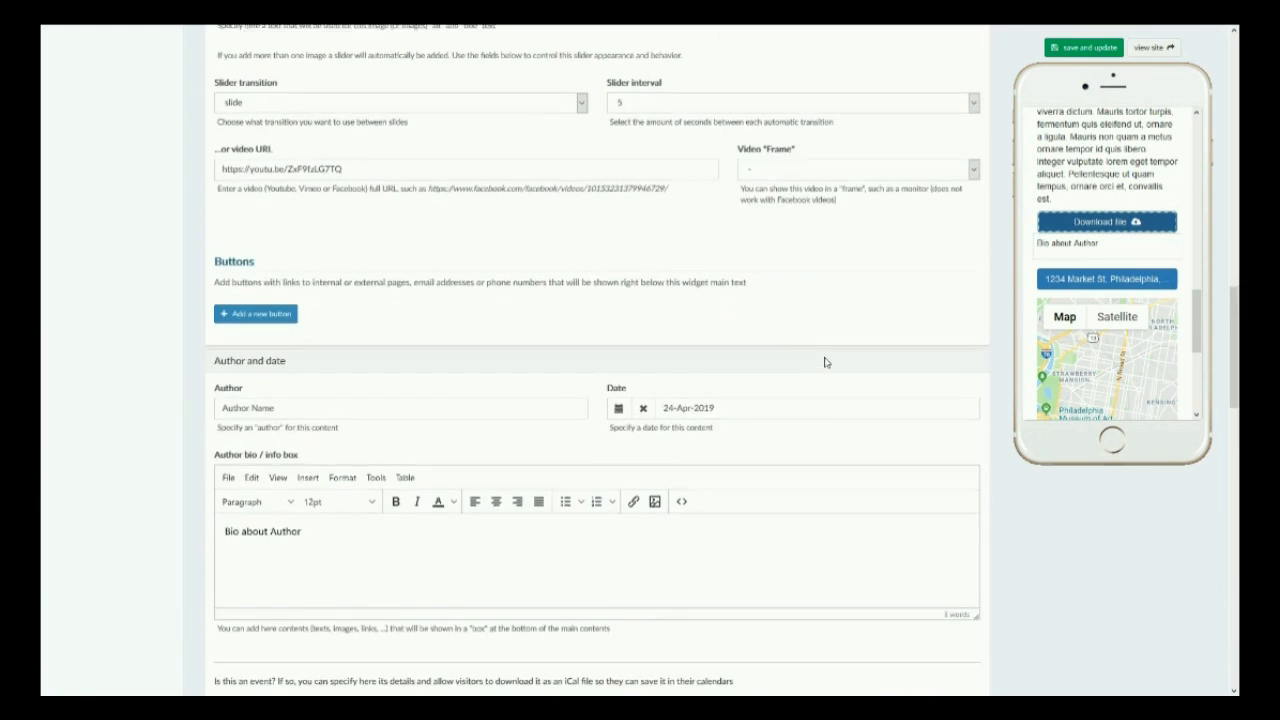
pyautogui.scroll(5, 843, 355)
pyautogui.scroll(10, 1150, 360)
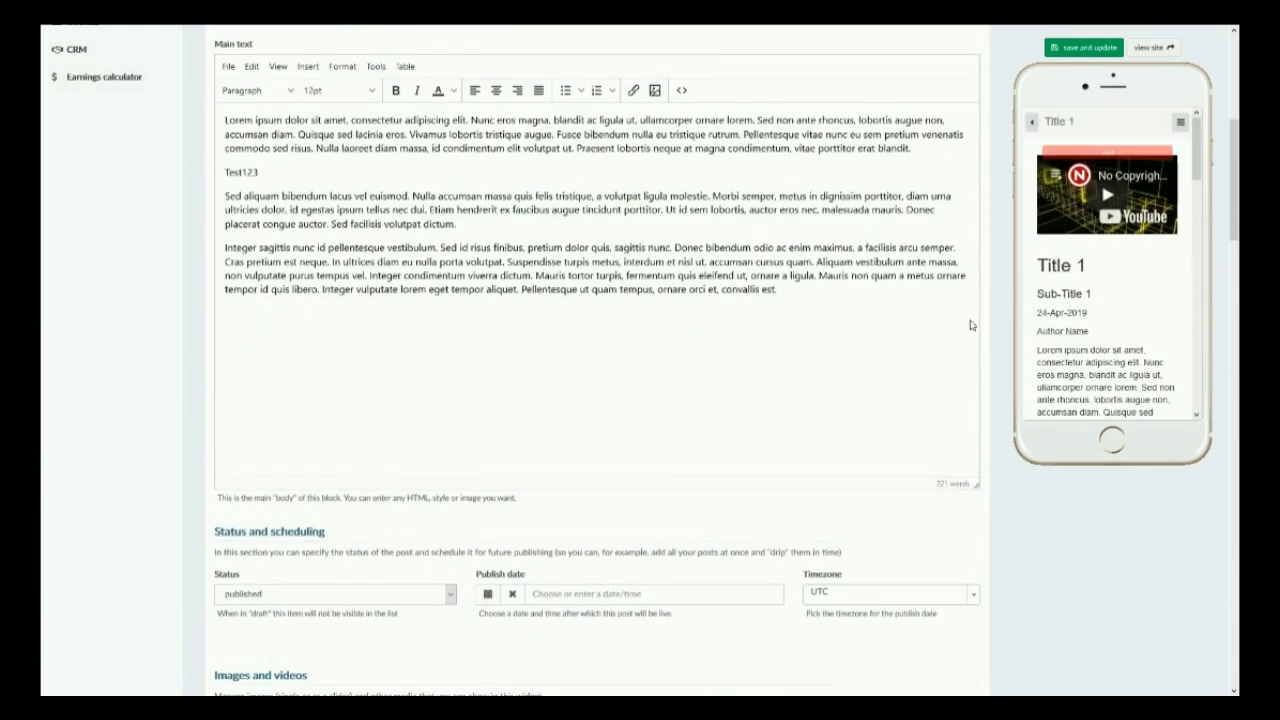
pyautogui.scroll(4, 1090, 340)
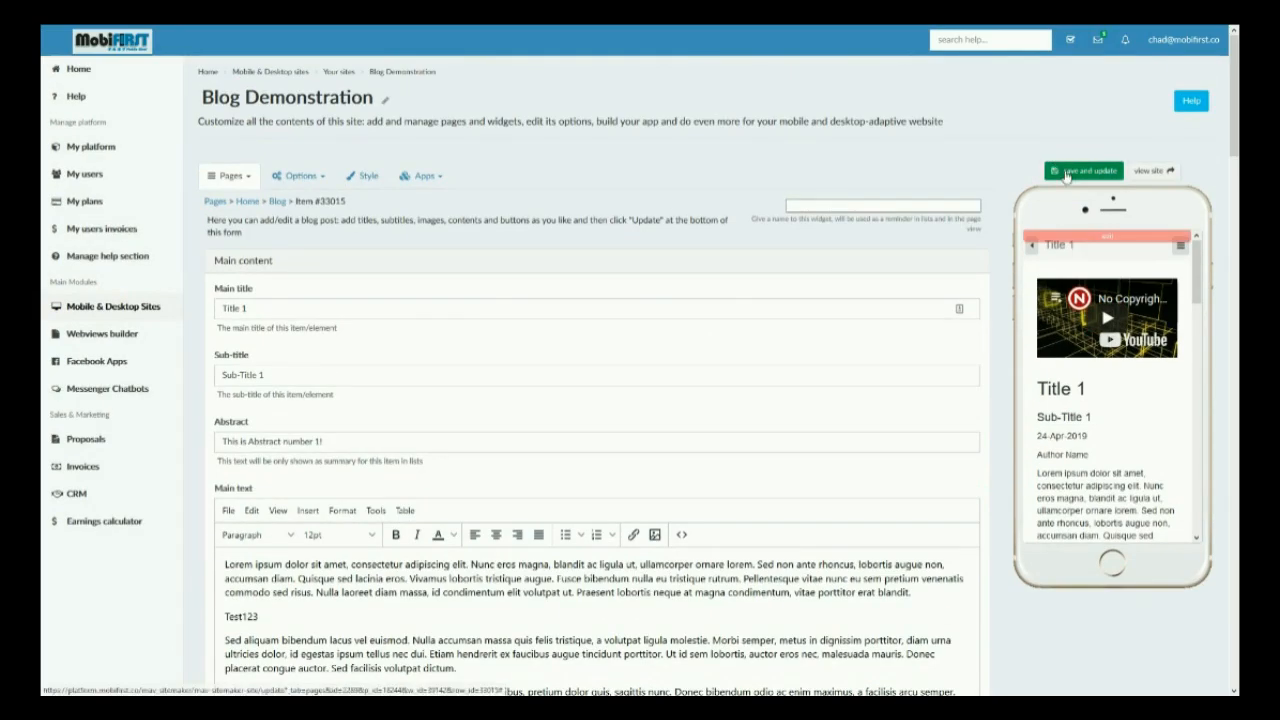
# Save the post, return to the Blog widget's settings and check the list of posts in the phone preview.
pyautogui.click(1088, 171)
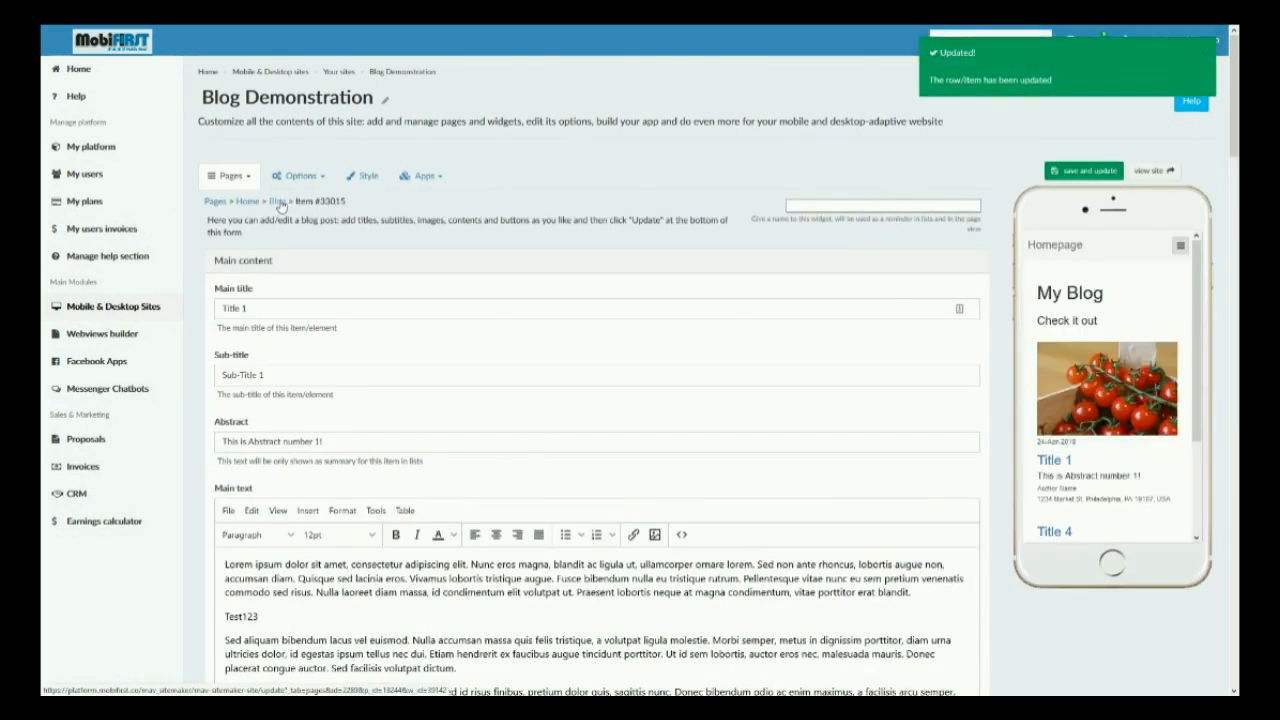
pyautogui.click(281, 203)
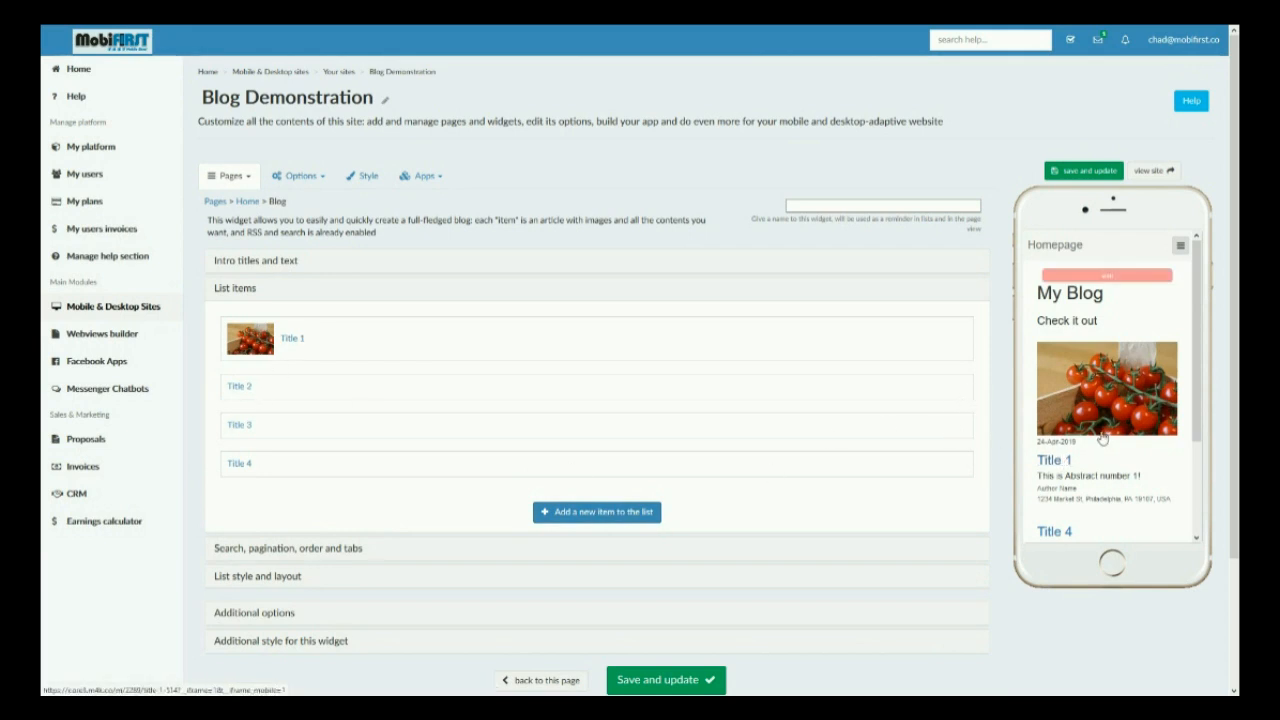
pyautogui.scroll(-5, 1103, 438)
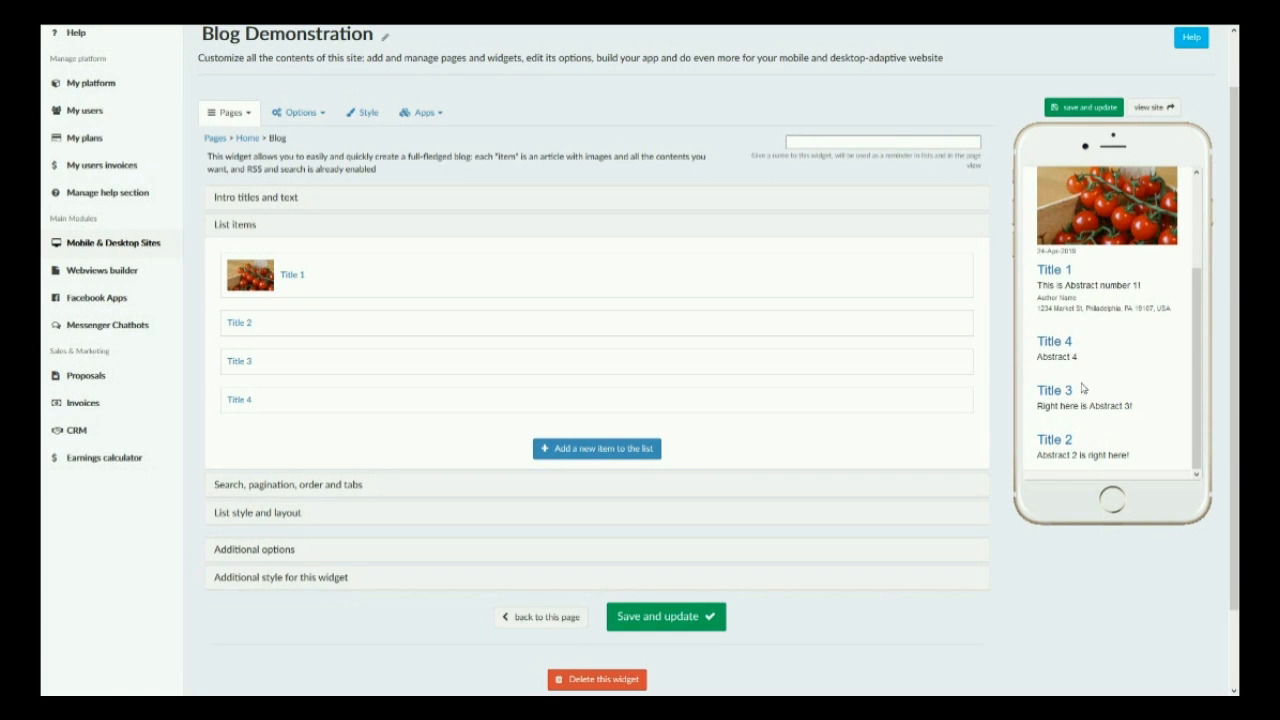
pyautogui.scroll(3, 1069, 281)
pyautogui.scroll(-3, 1069, 280)
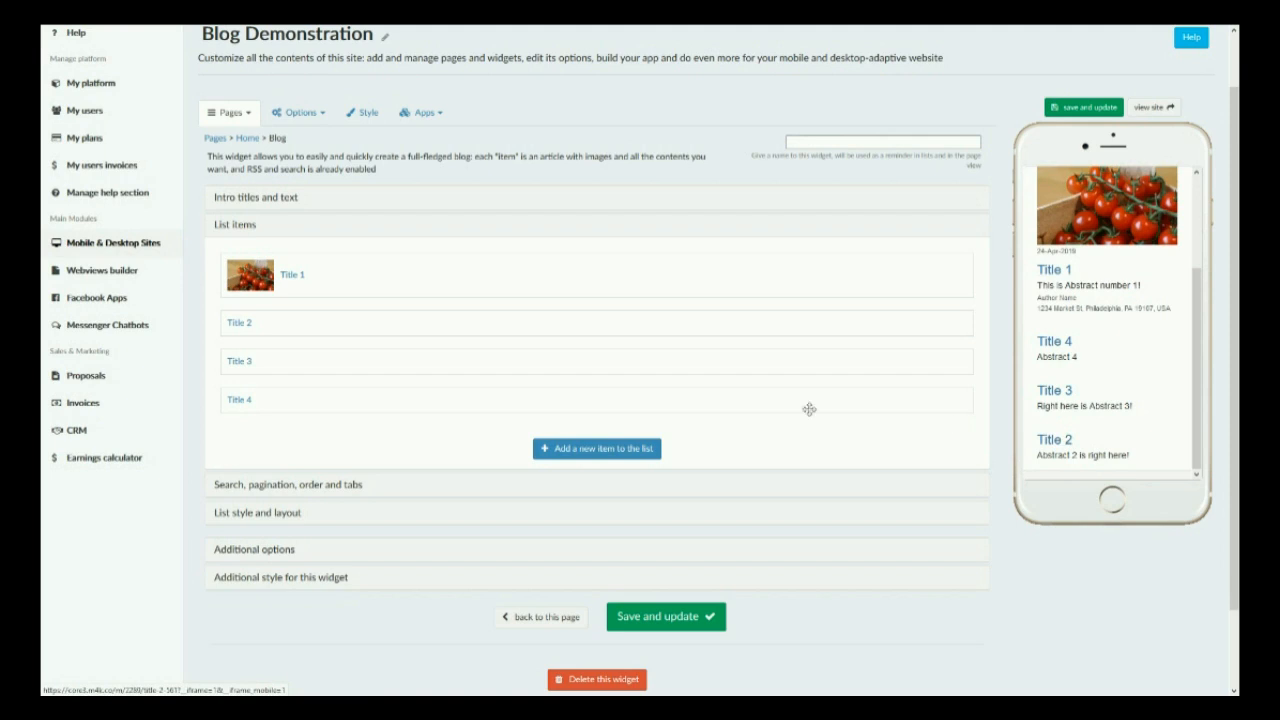
# Turn on the search form for the blog list and save the widget.
pyautogui.click(254, 486)
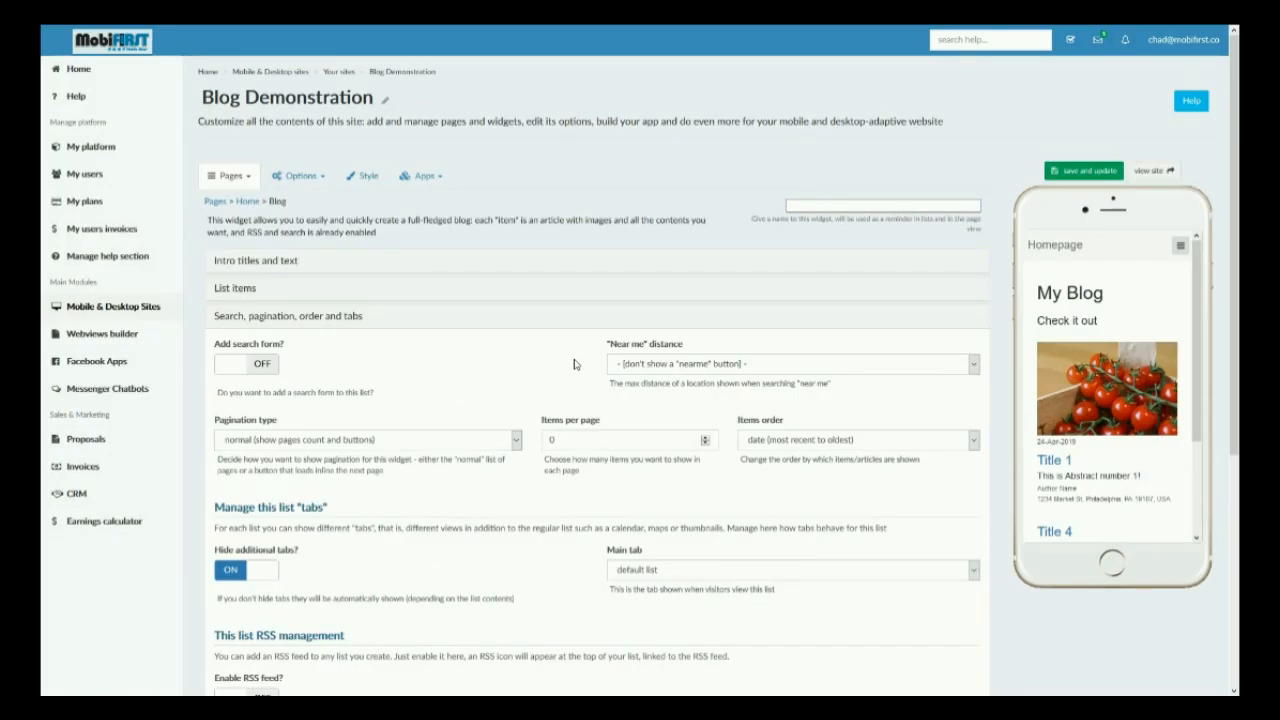
pyautogui.click(240, 369)
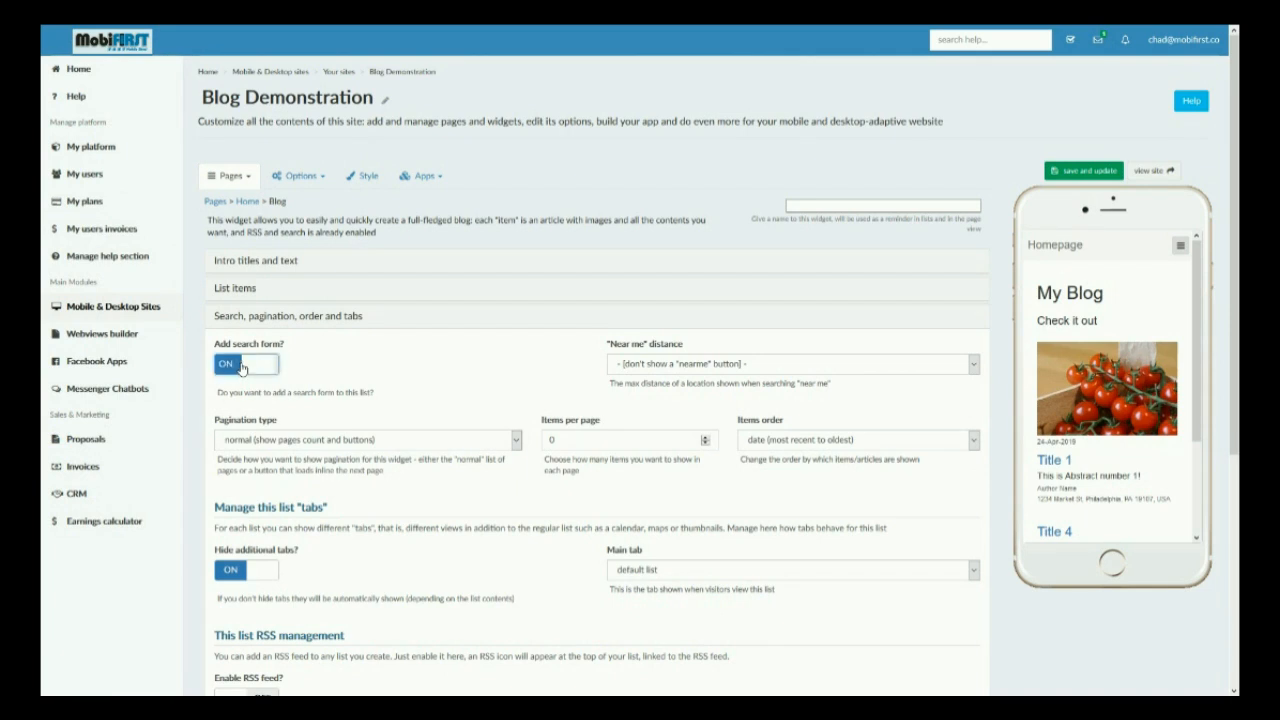
pyautogui.click(1087, 171)
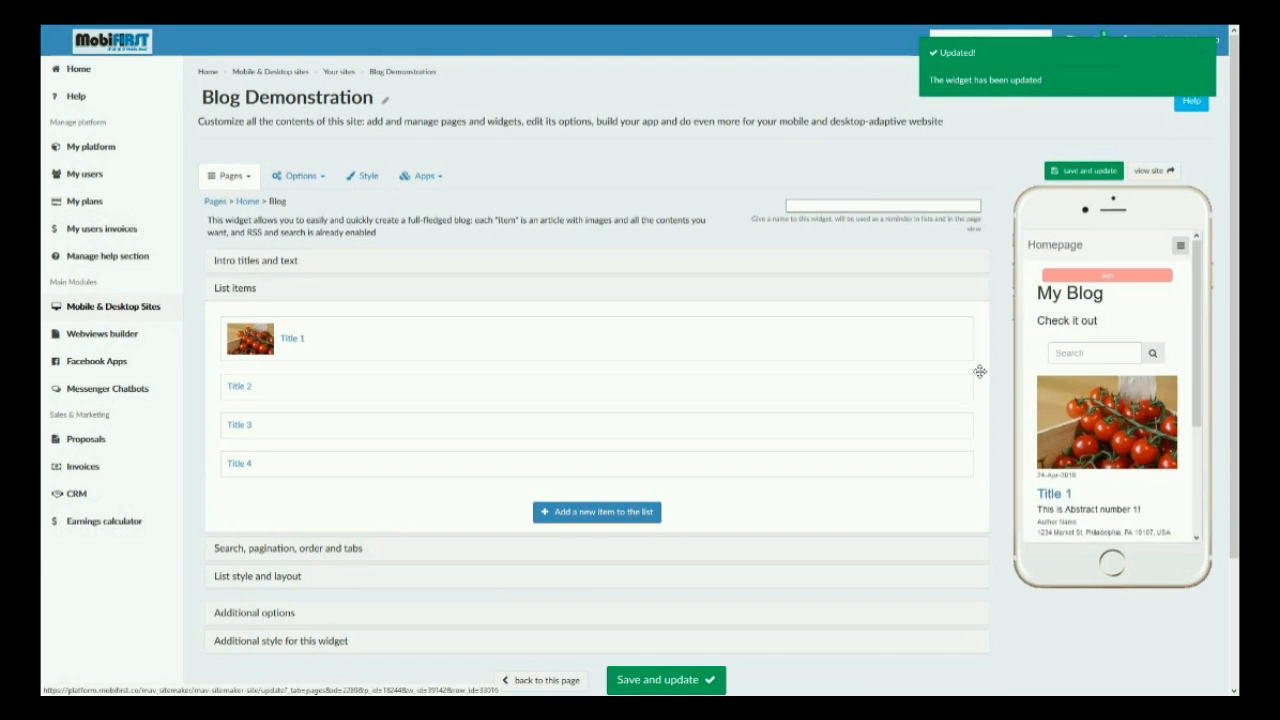
# Search the blog for test123 in the phone preview and close the search results.
pyautogui.click(1092, 352)
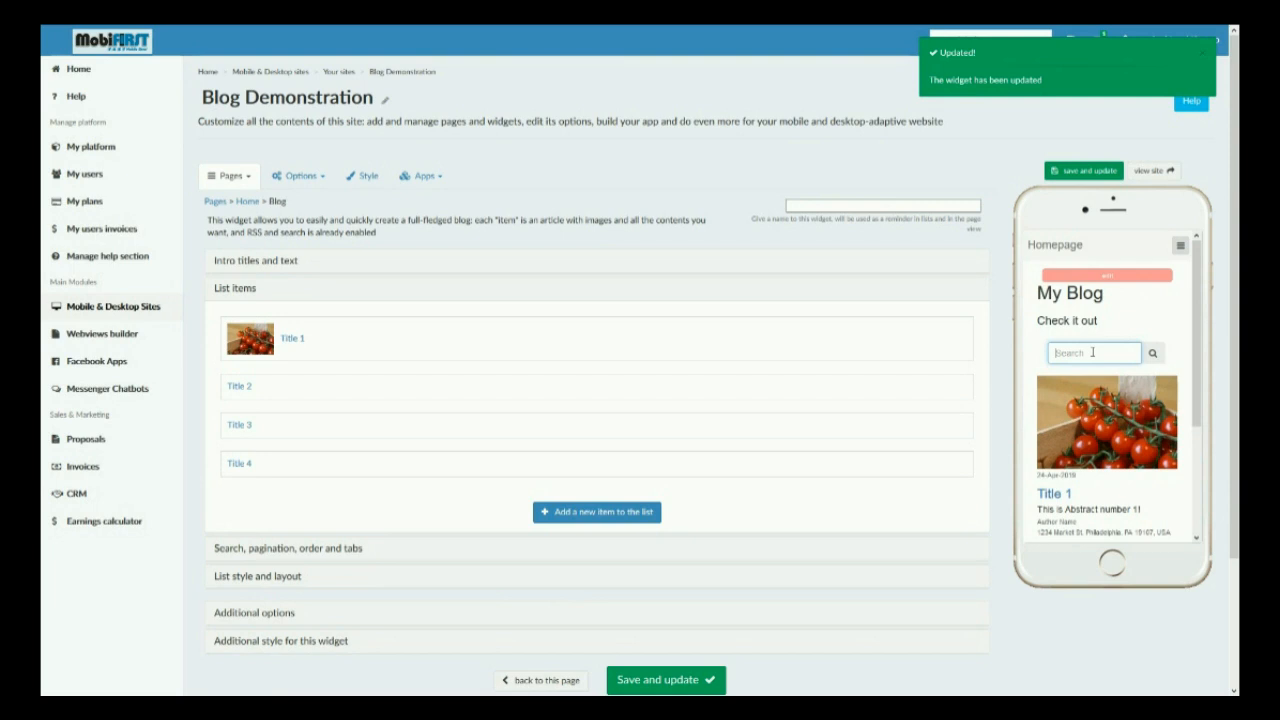
pyautogui.write('test123')
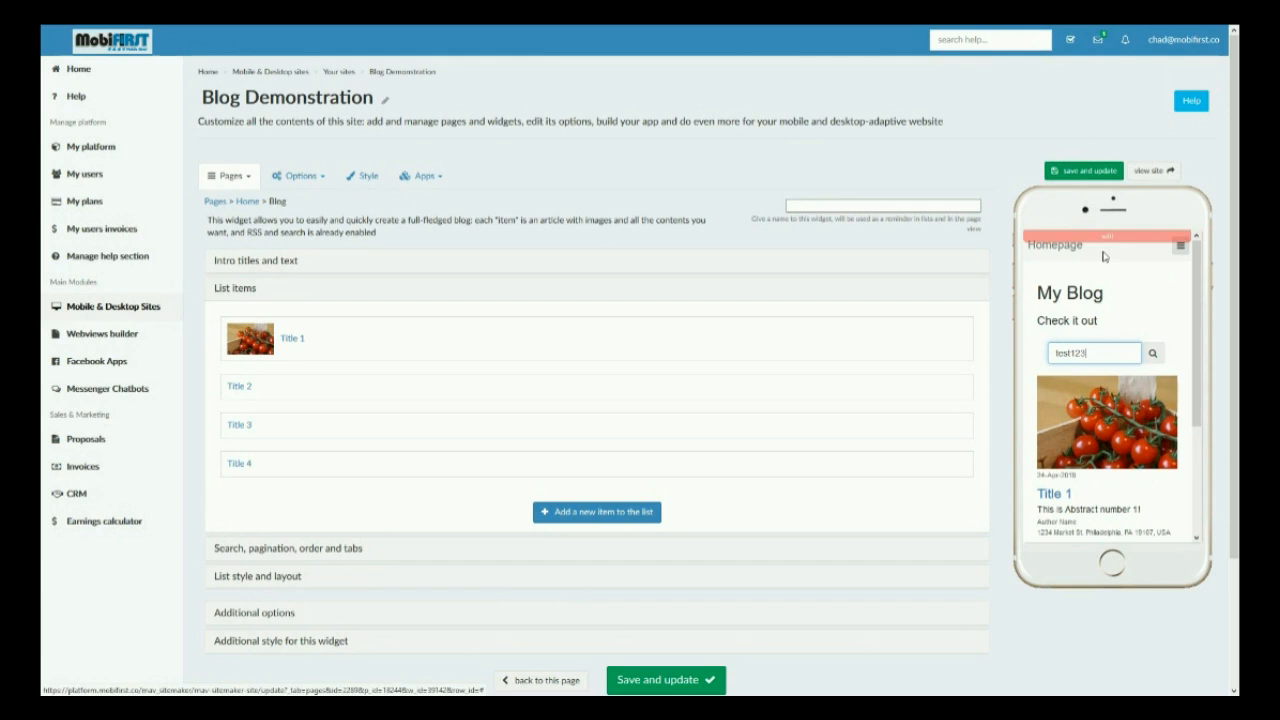
pyautogui.click(1157, 353)
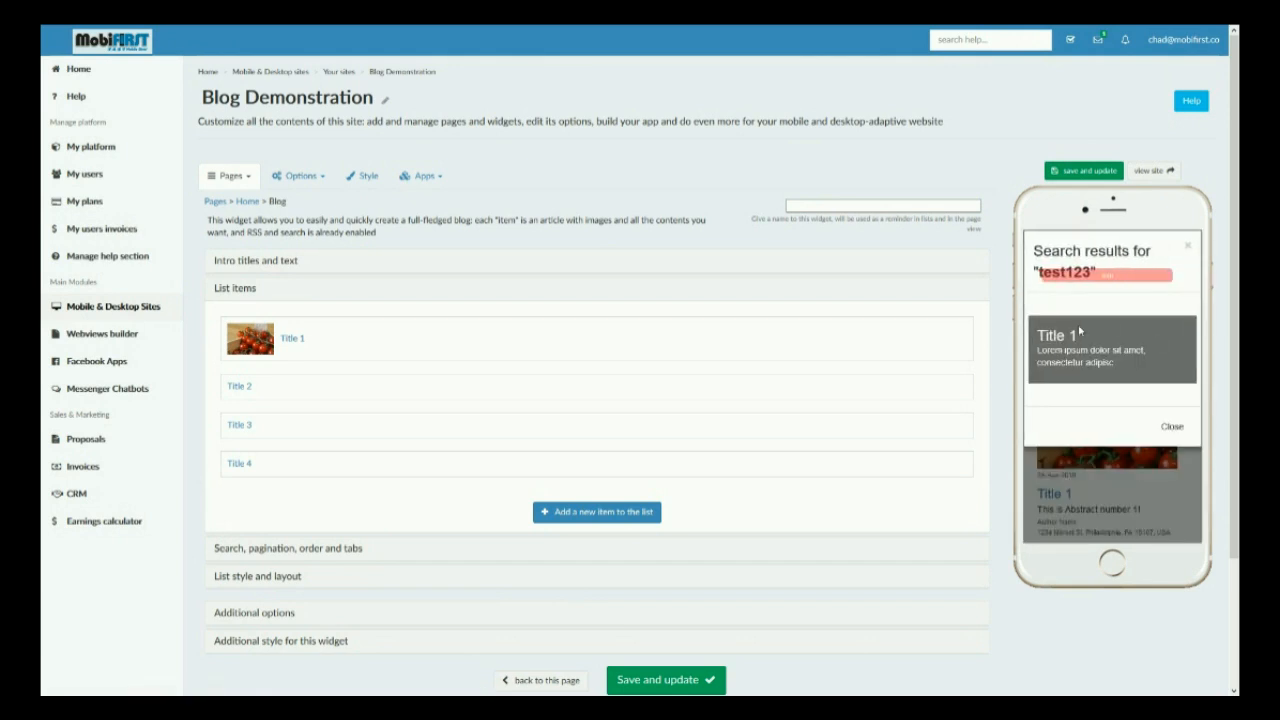
pyautogui.click(1171, 427)
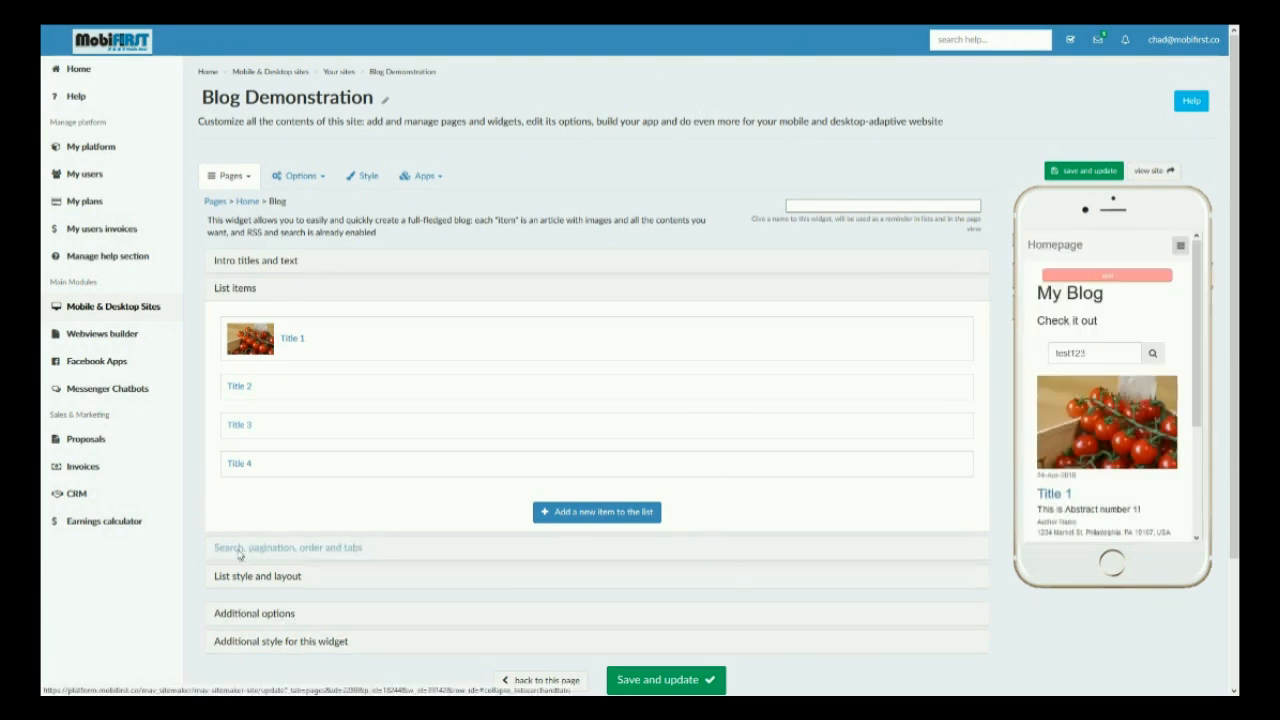
# Reopen the search and pagination settings and view the "Near me" distance options without choosing a distance.
pyautogui.click(235, 549)
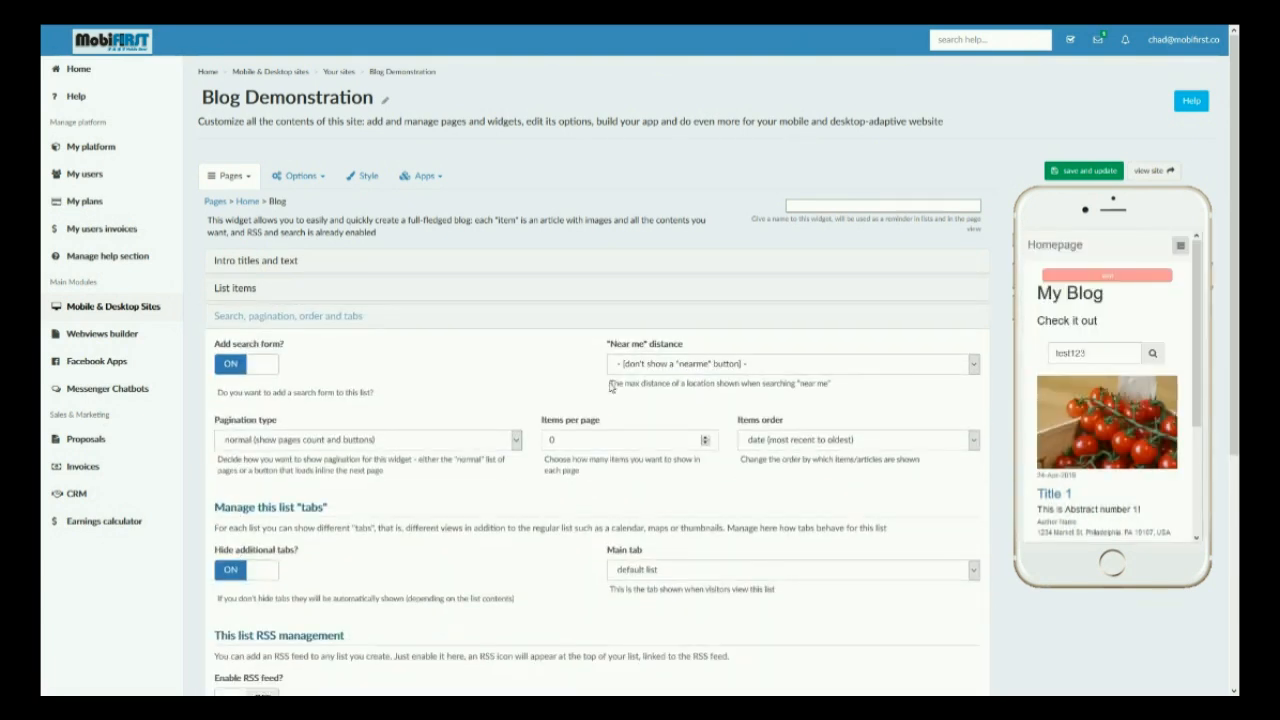
pyautogui.click(783, 363)
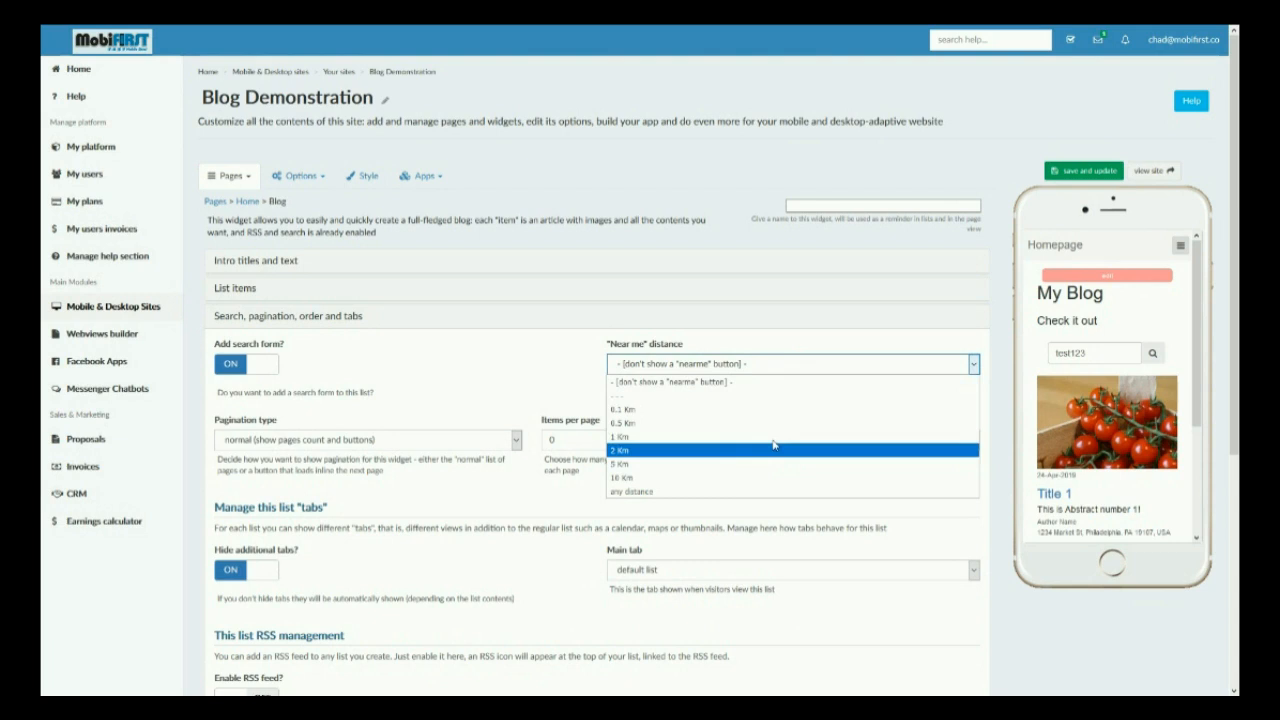
pyautogui.click(786, 370)
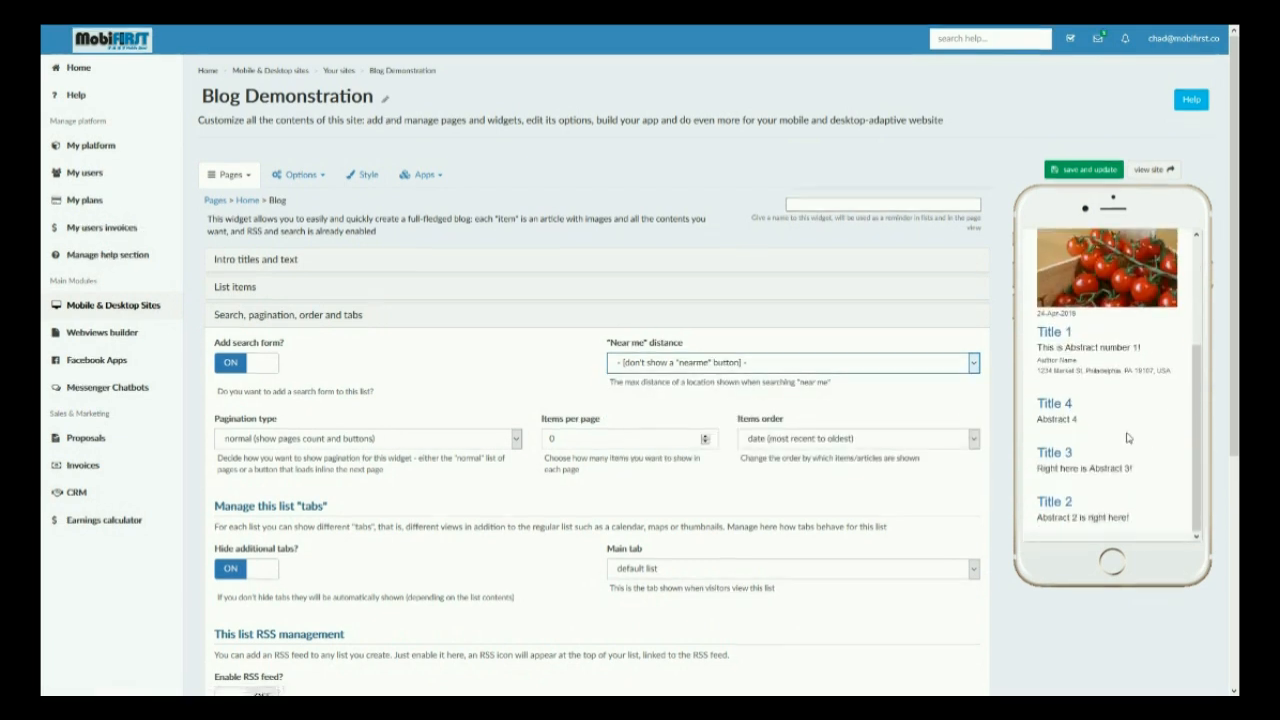
pyautogui.scroll(-2, 614, 319)
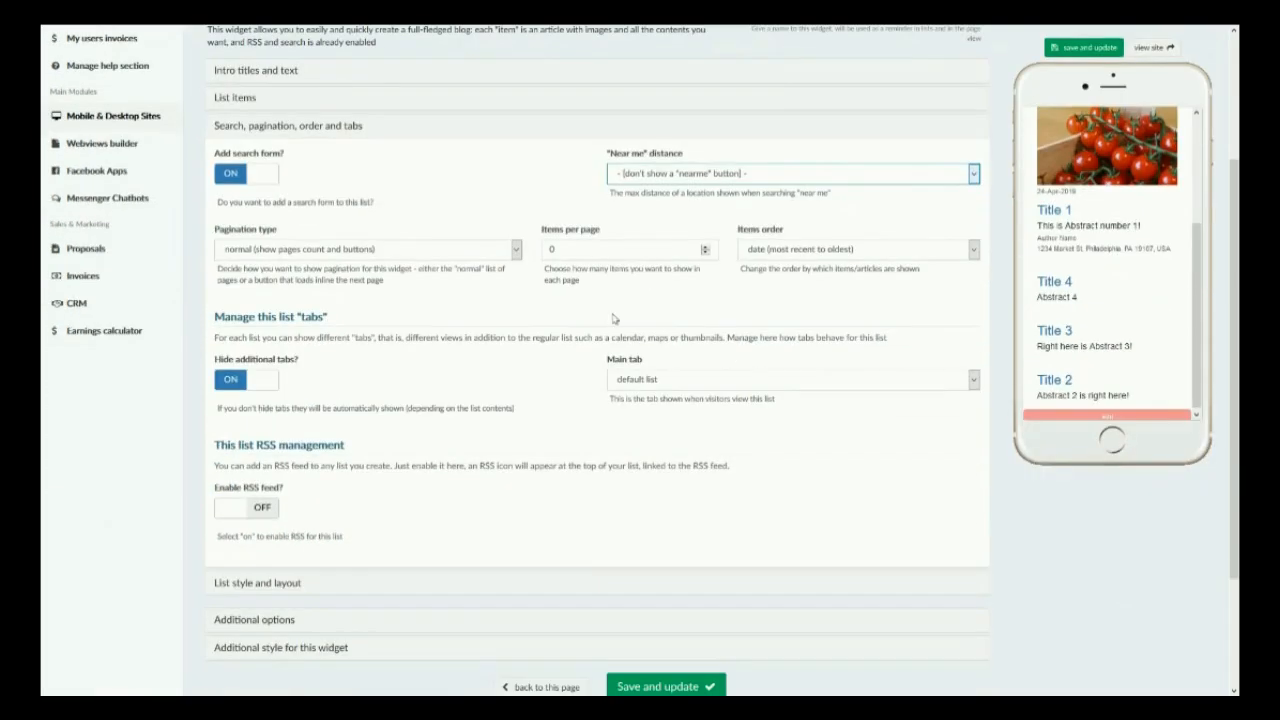
# Set the blog list to 2 items per page with normal pagination and save the widget.
pyautogui.click(571, 248)
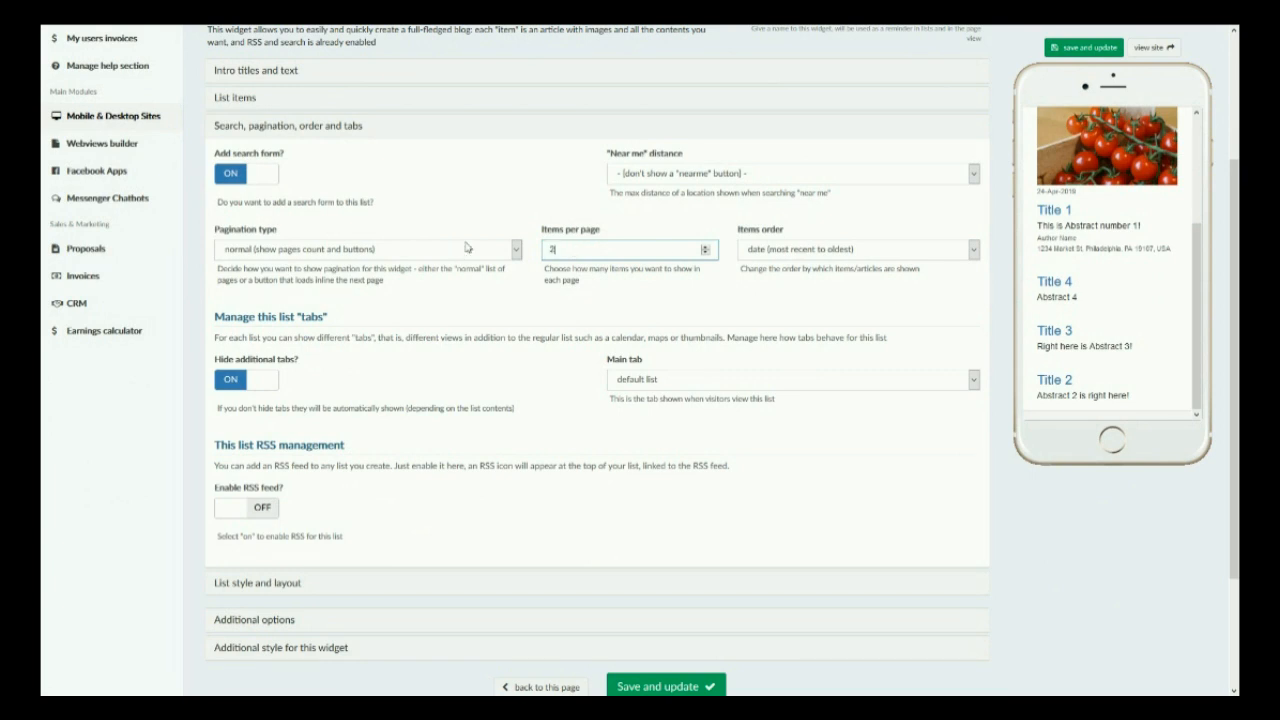
pyautogui.click(237, 252)
pyautogui.click(236, 255)
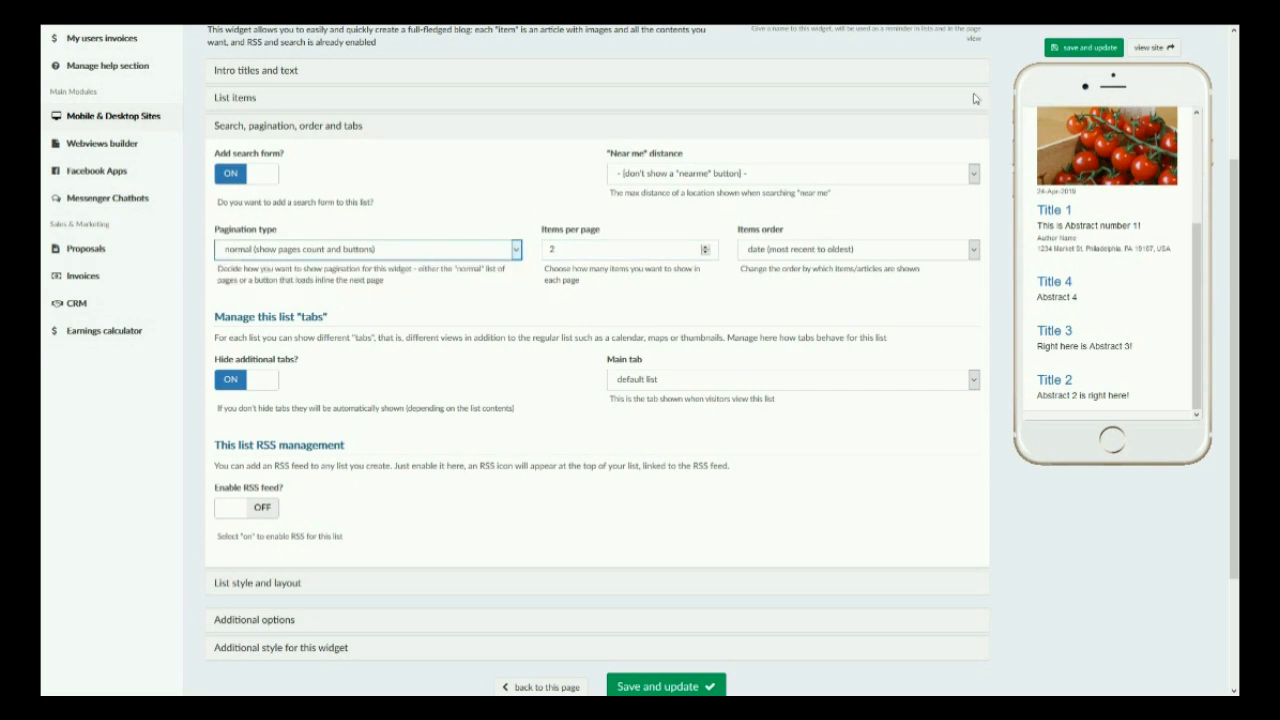
pyautogui.click(1083, 48)
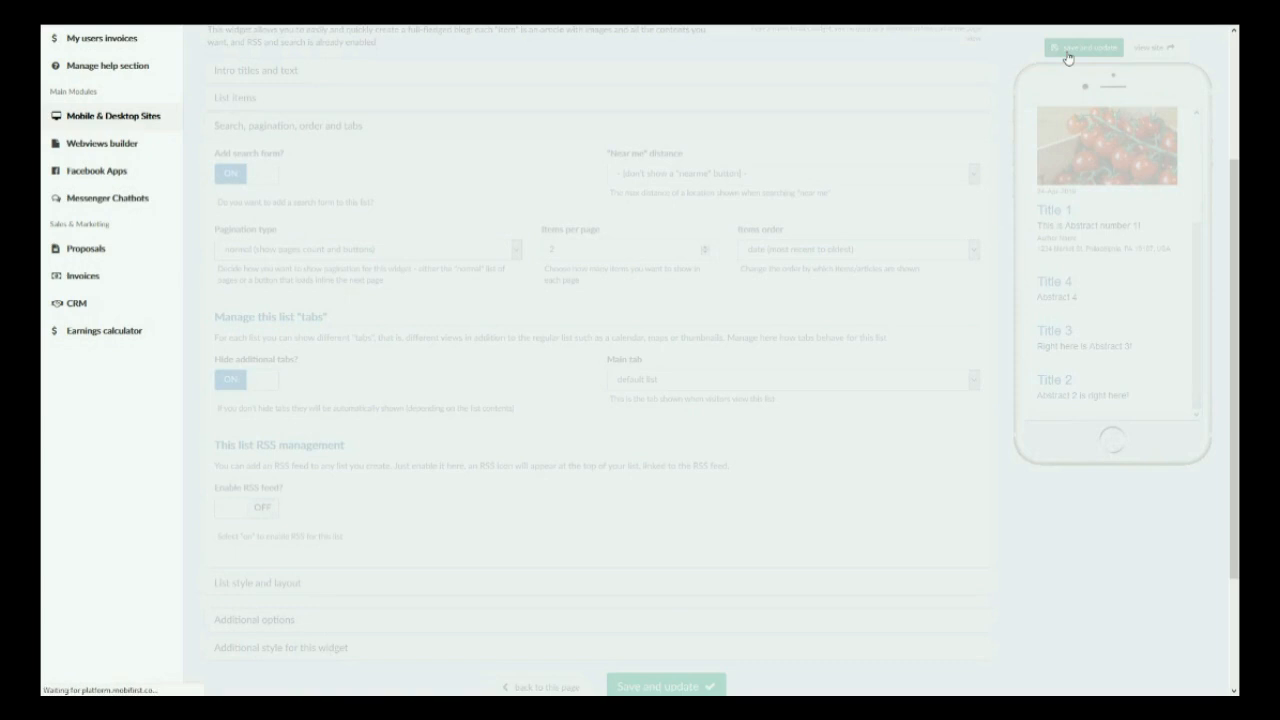
# Reopen the search and pagination settings, and go to the second page of posts in the phone preview to check pagination.
pyautogui.scroll(-1, 1152, 414)
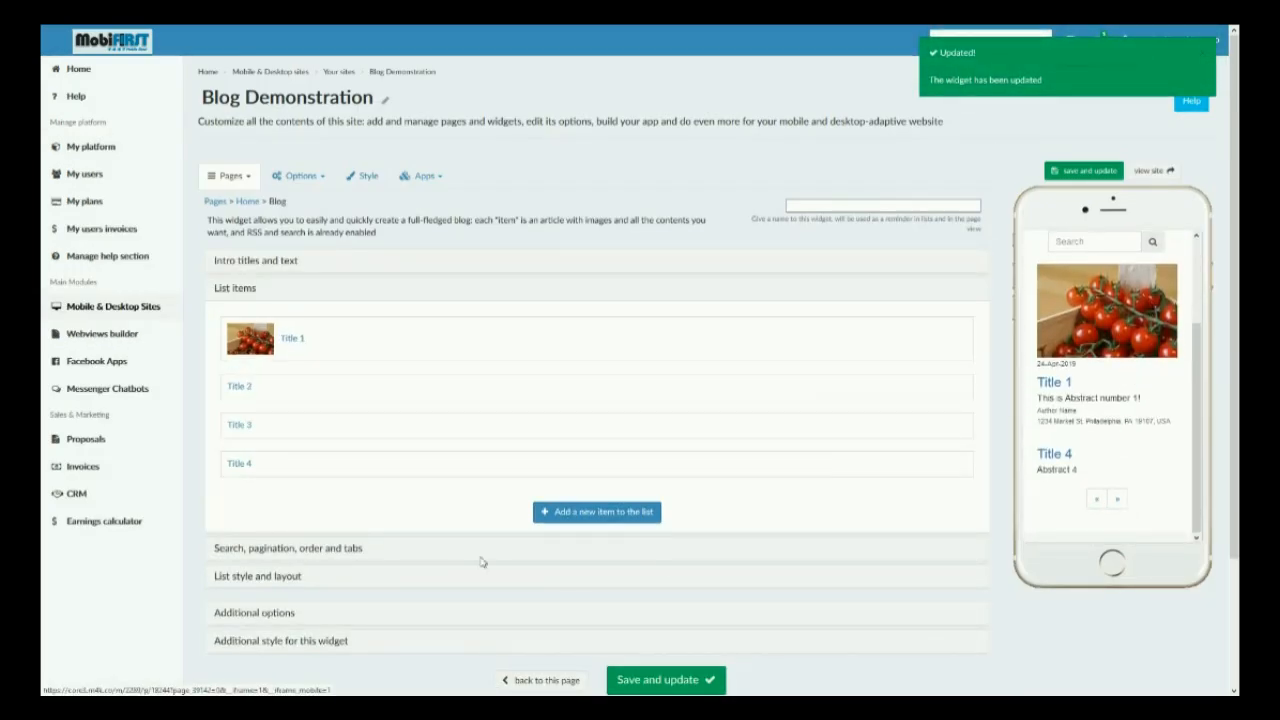
pyautogui.click(282, 549)
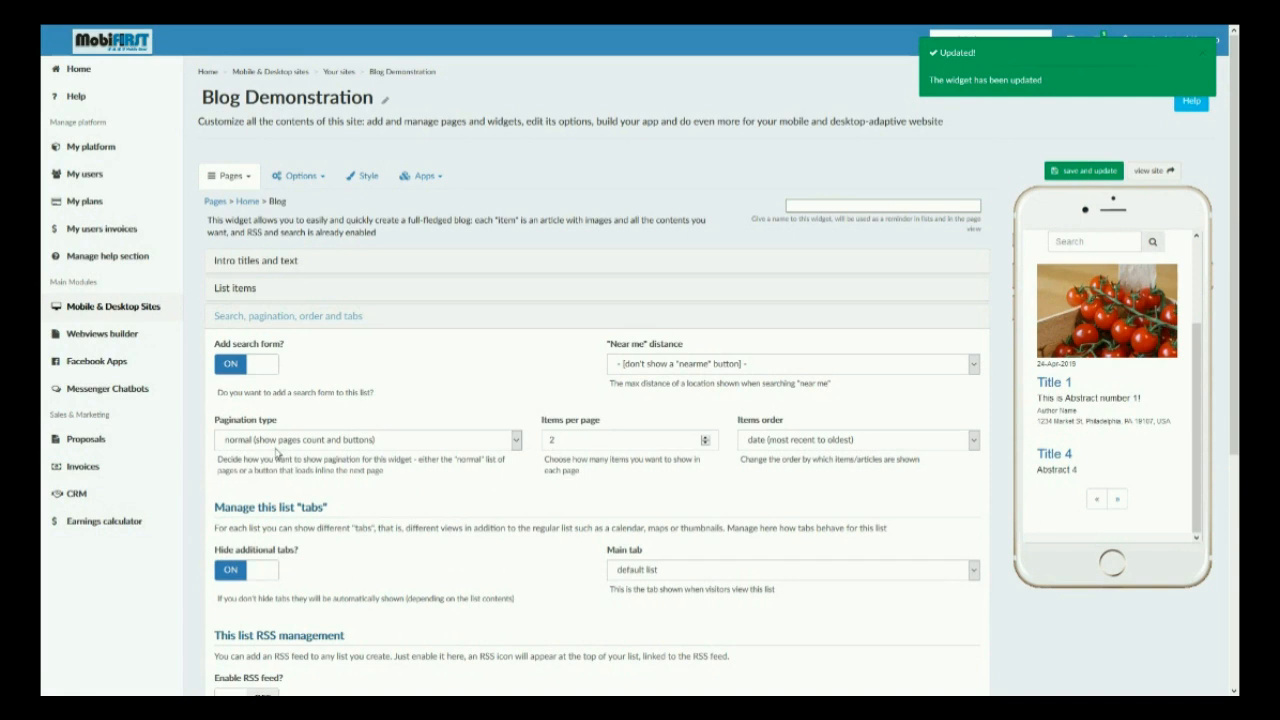
pyautogui.click(1118, 500)
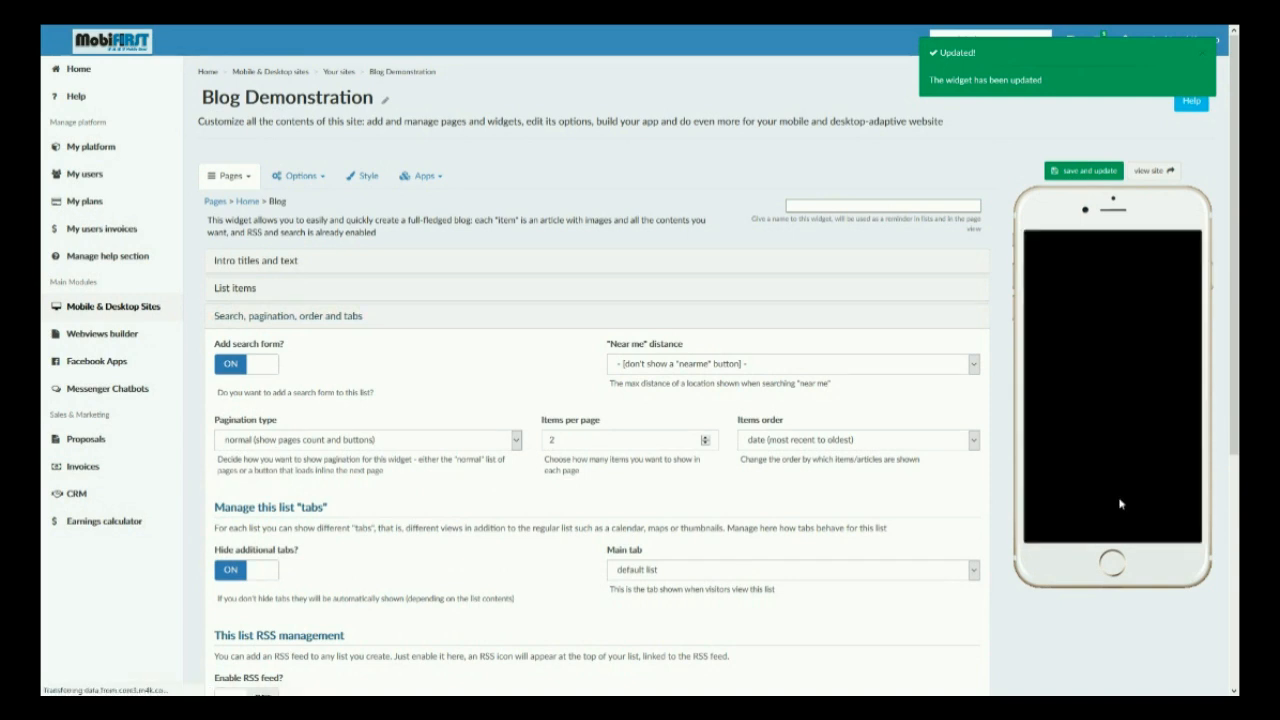
pyautogui.scroll(-4, 1117, 472)
pyautogui.scroll(3, 1104, 405)
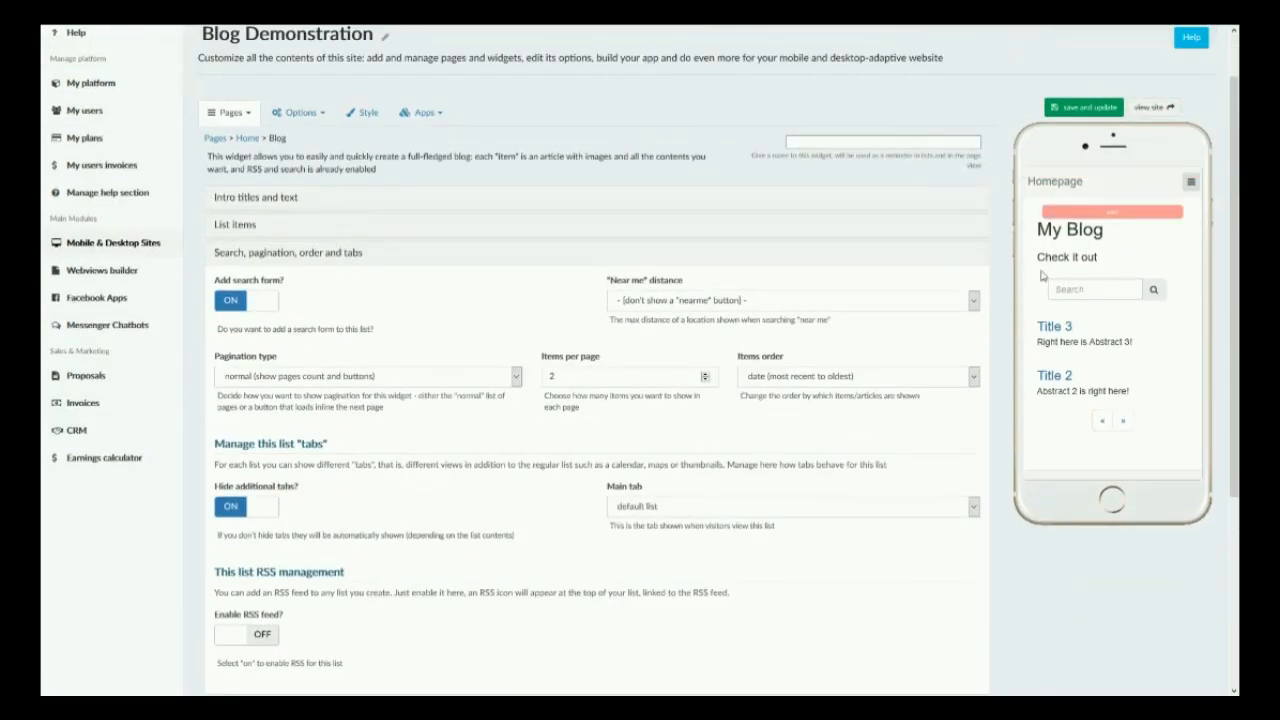
# Return to the first page of posts in the phone preview, set the pagination type to the inline "show more" button, and save the widget.
pyautogui.click(1100, 425)
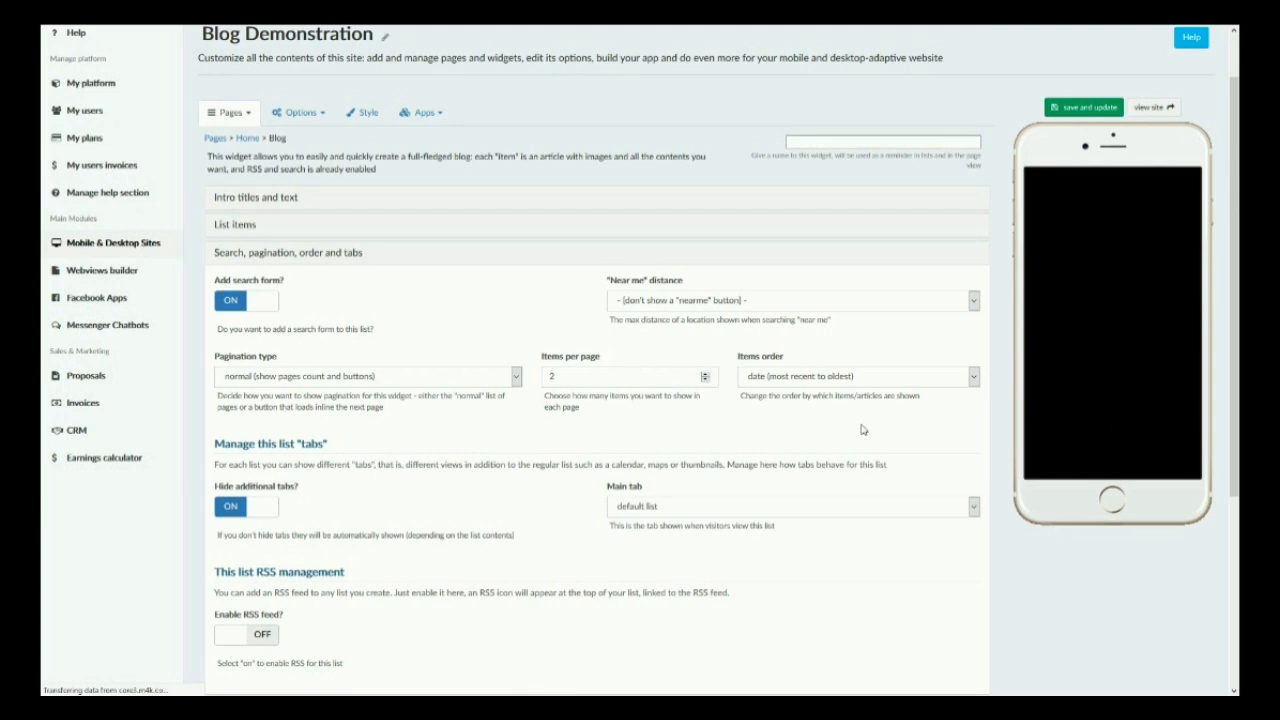
pyautogui.click(418, 378)
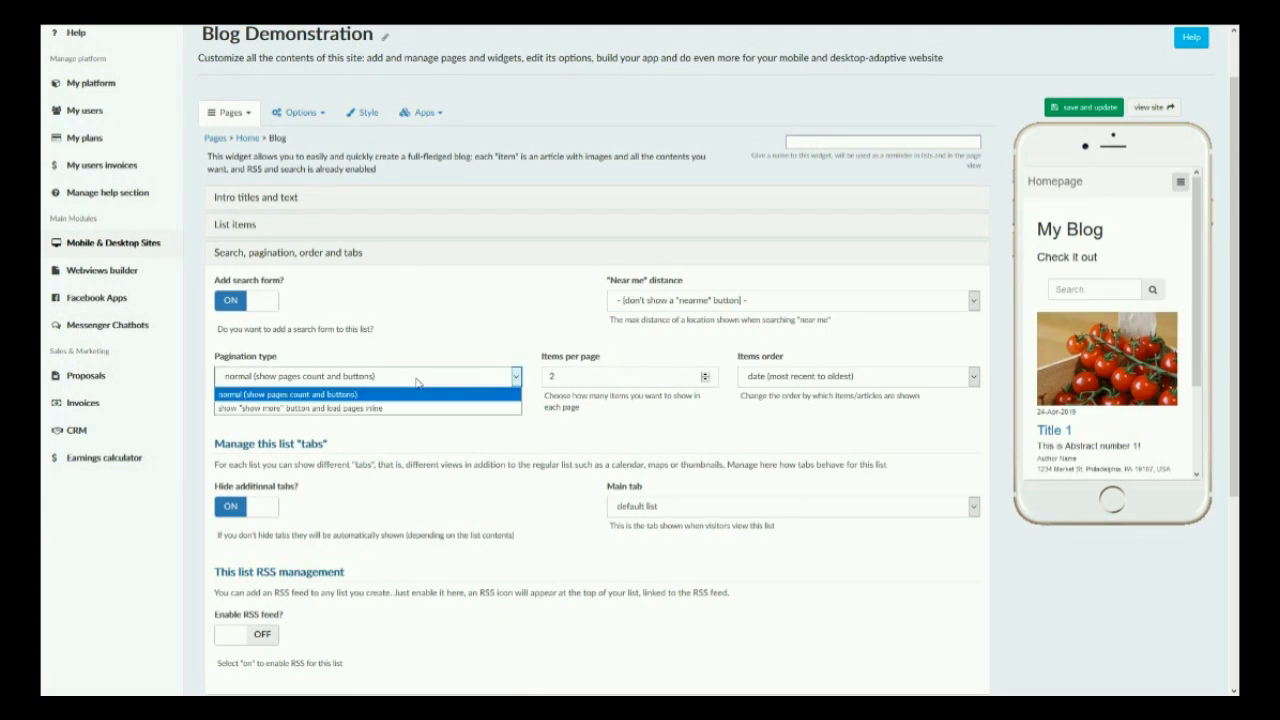
pyautogui.click(430, 408)
pyautogui.click(1055, 107)
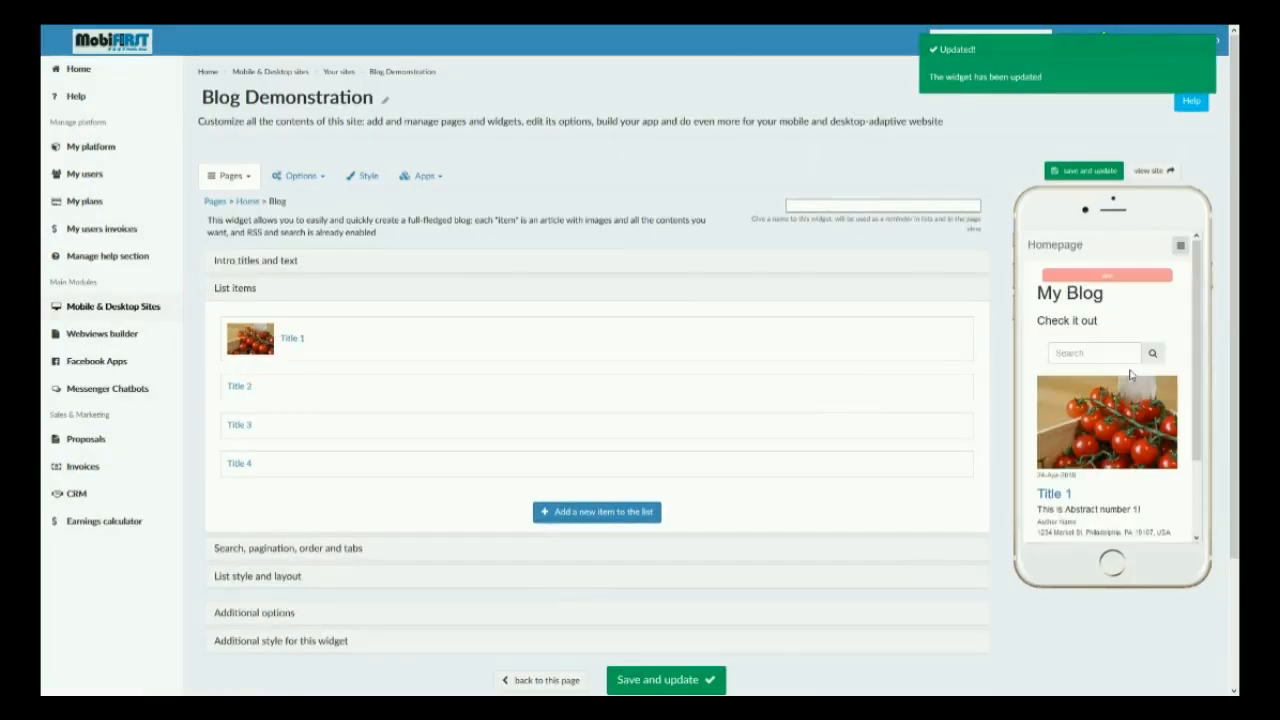
# Load more posts inline in the phone preview to check the "show more" pagination.
pyautogui.scroll(-2, 1129, 376)
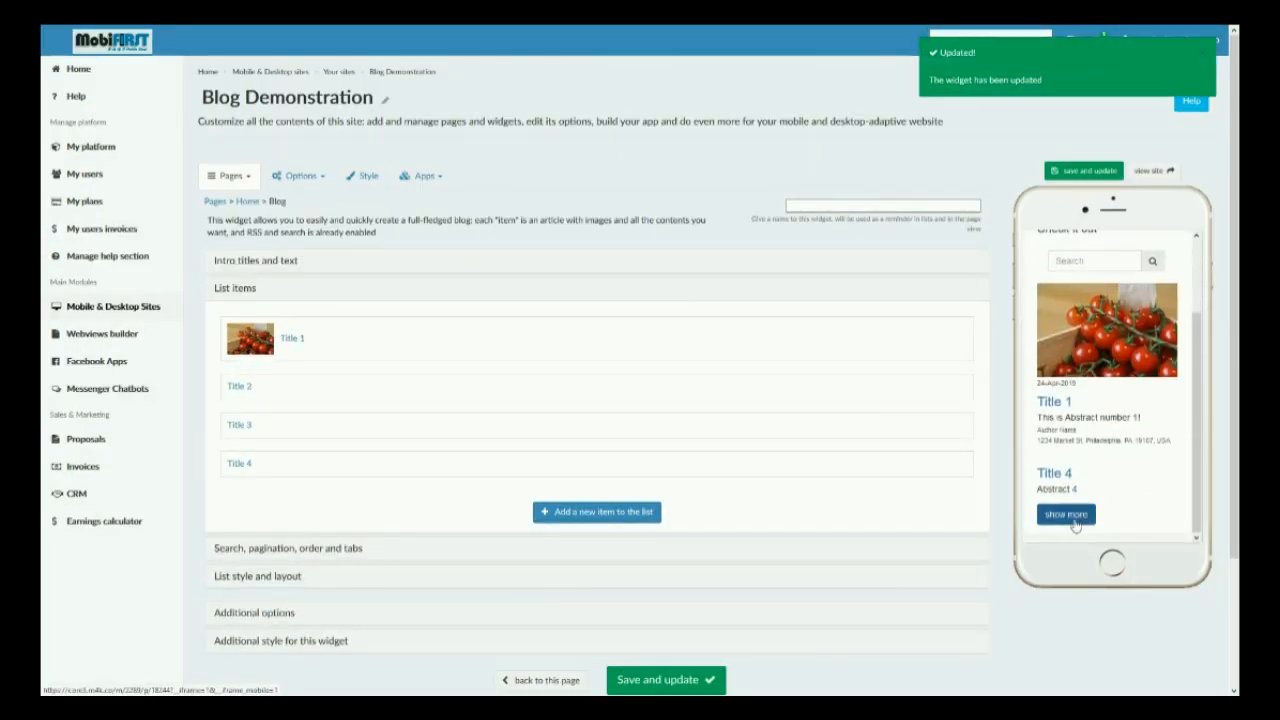
pyautogui.click(1052, 518)
pyautogui.scroll(-3, 1050, 520)
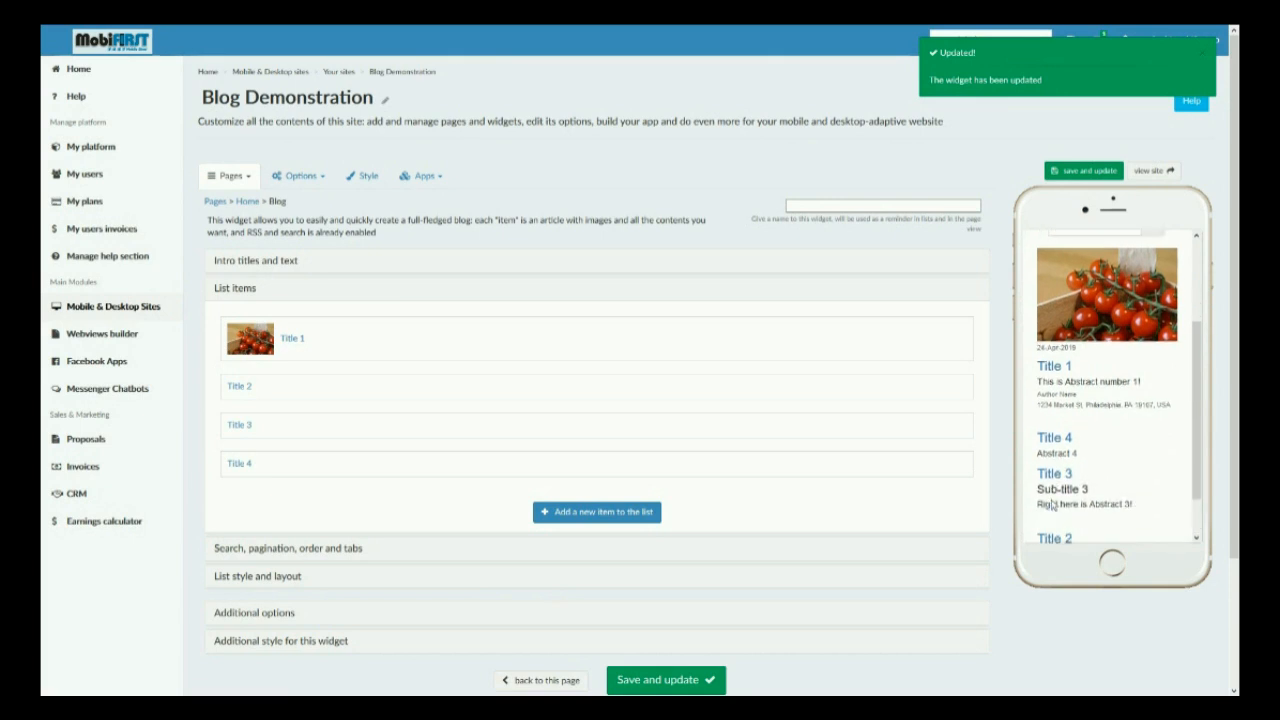
# Reopen the search and pagination settings, set 0 items per page with normal pagination, and save the widget.
pyautogui.click(396, 547)
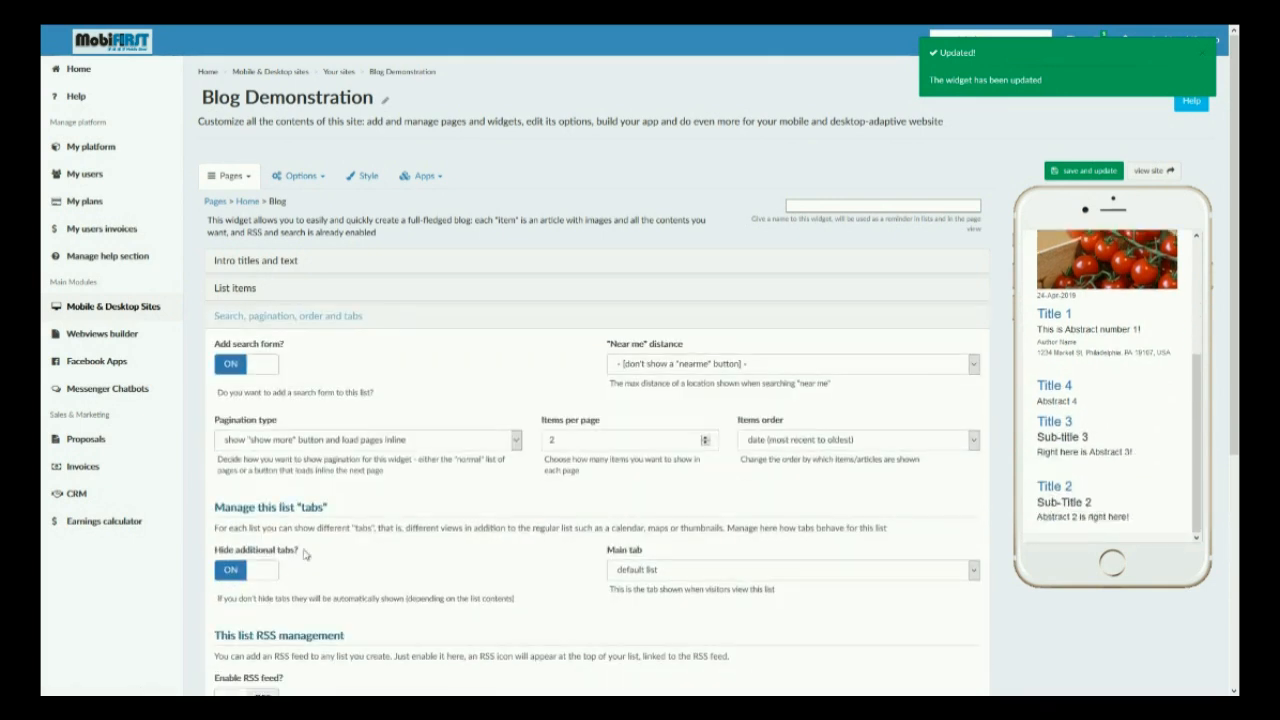
pyautogui.click(480, 442)
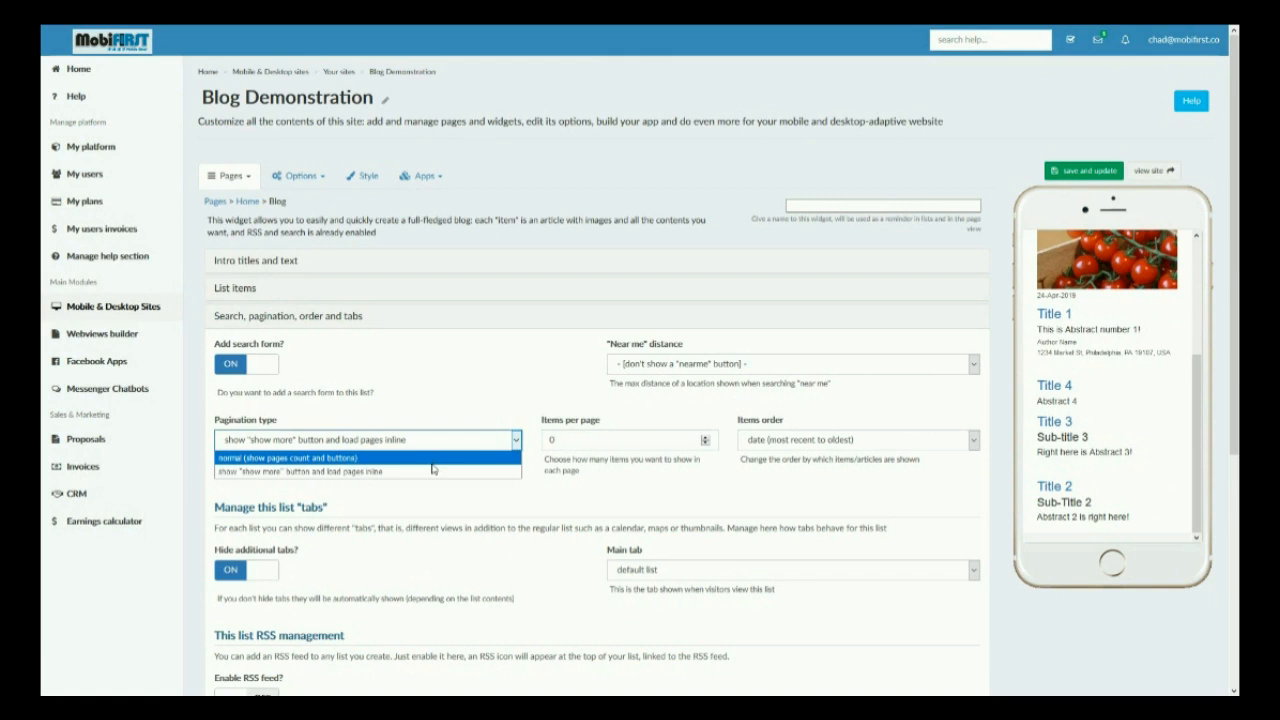
pyautogui.click(430, 460)
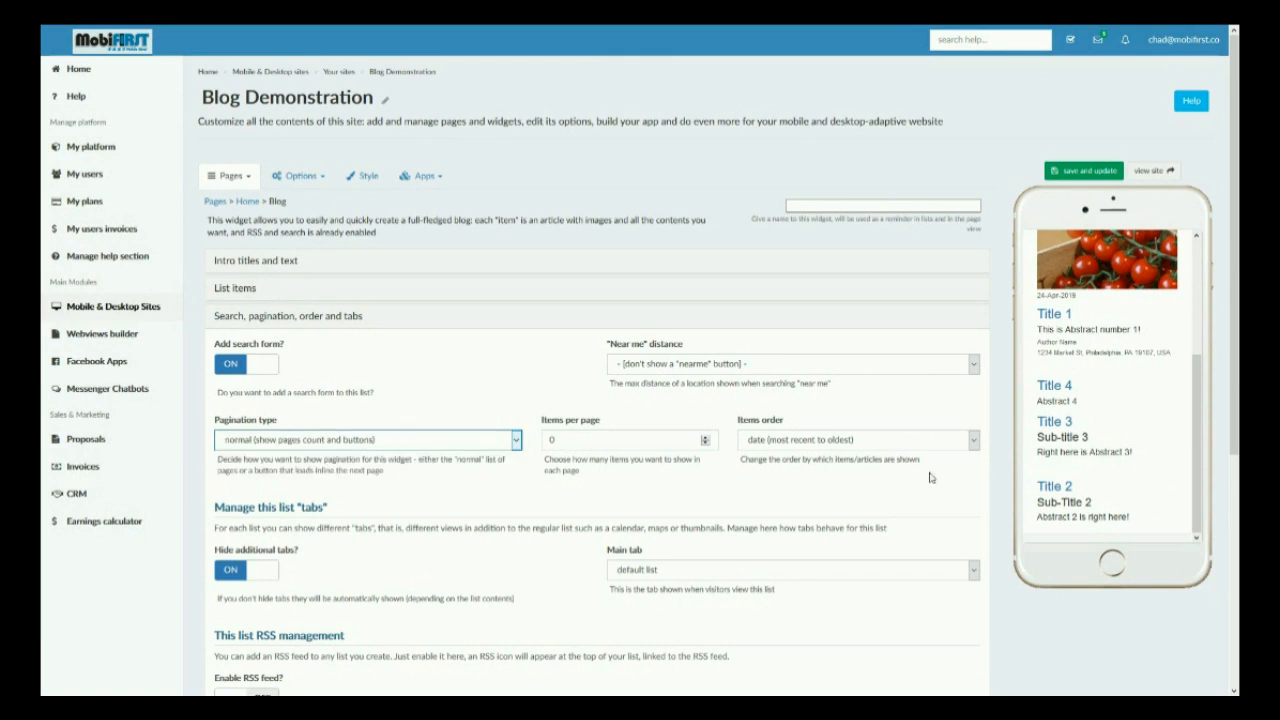
pyautogui.click(1069, 174)
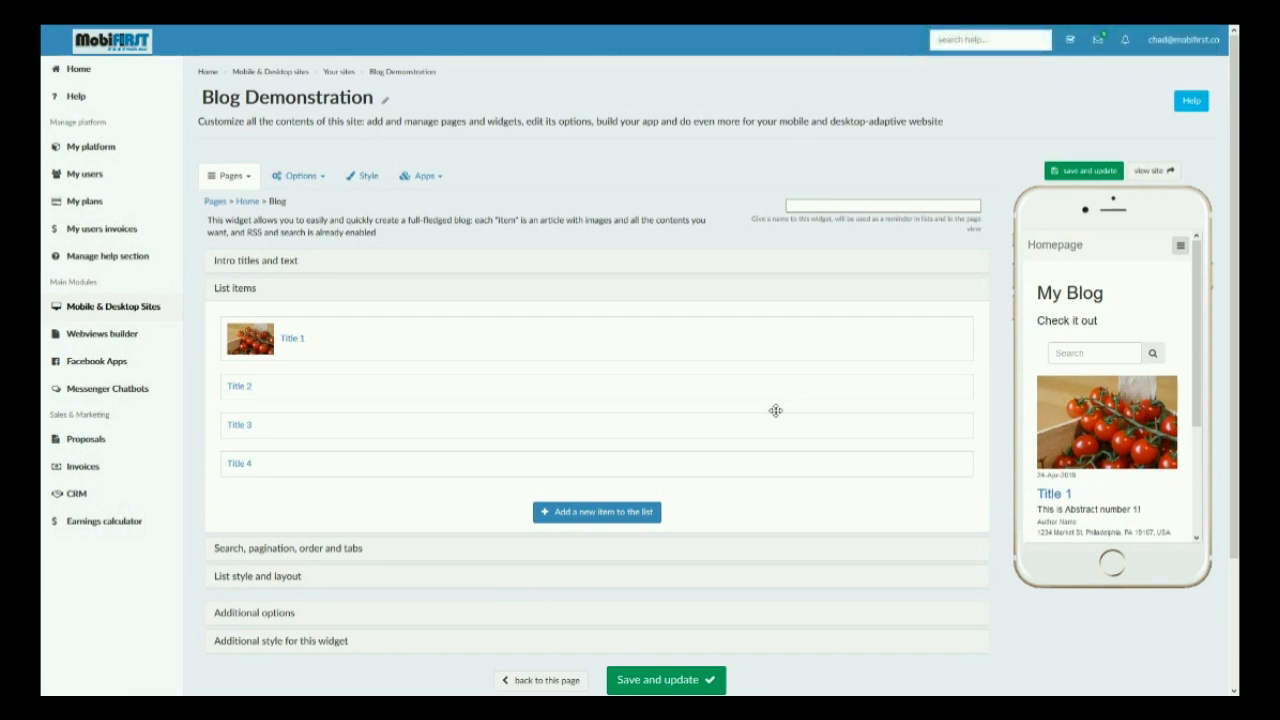
# Set the blog list's items order to default / manual list order and save the widget.
pyautogui.click(338, 552)
pyautogui.click(807, 445)
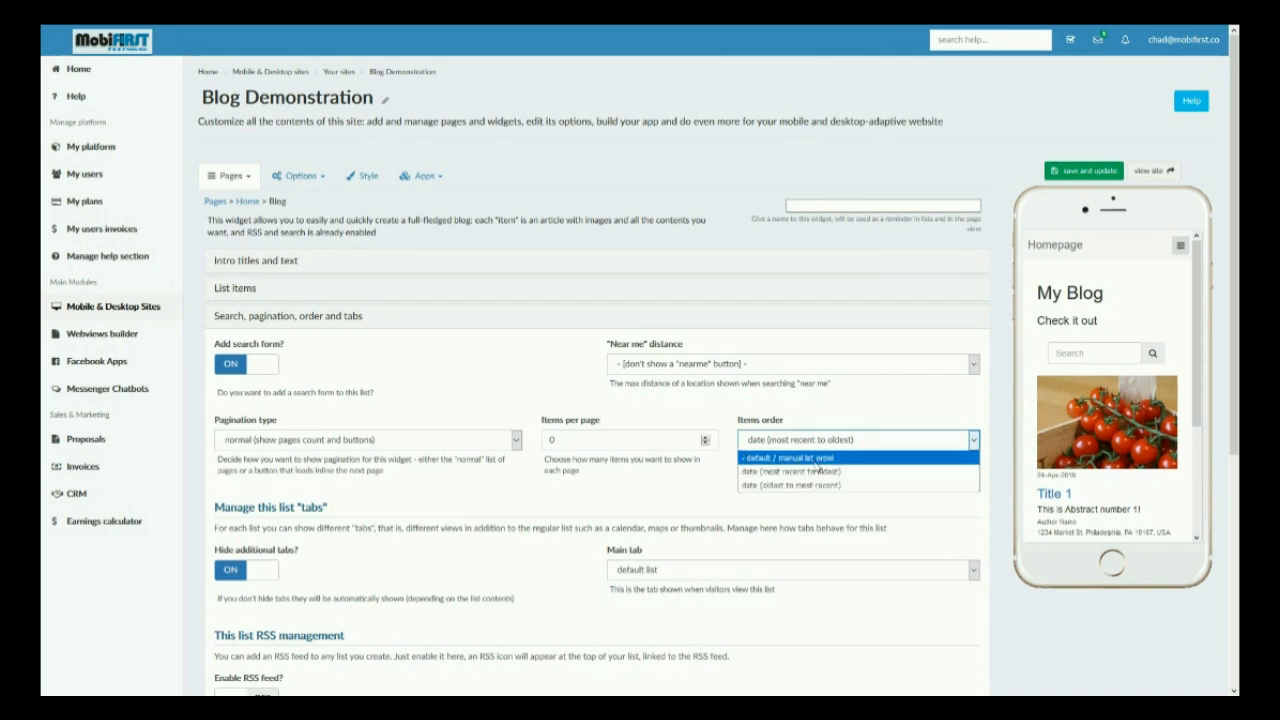
pyautogui.click(818, 465)
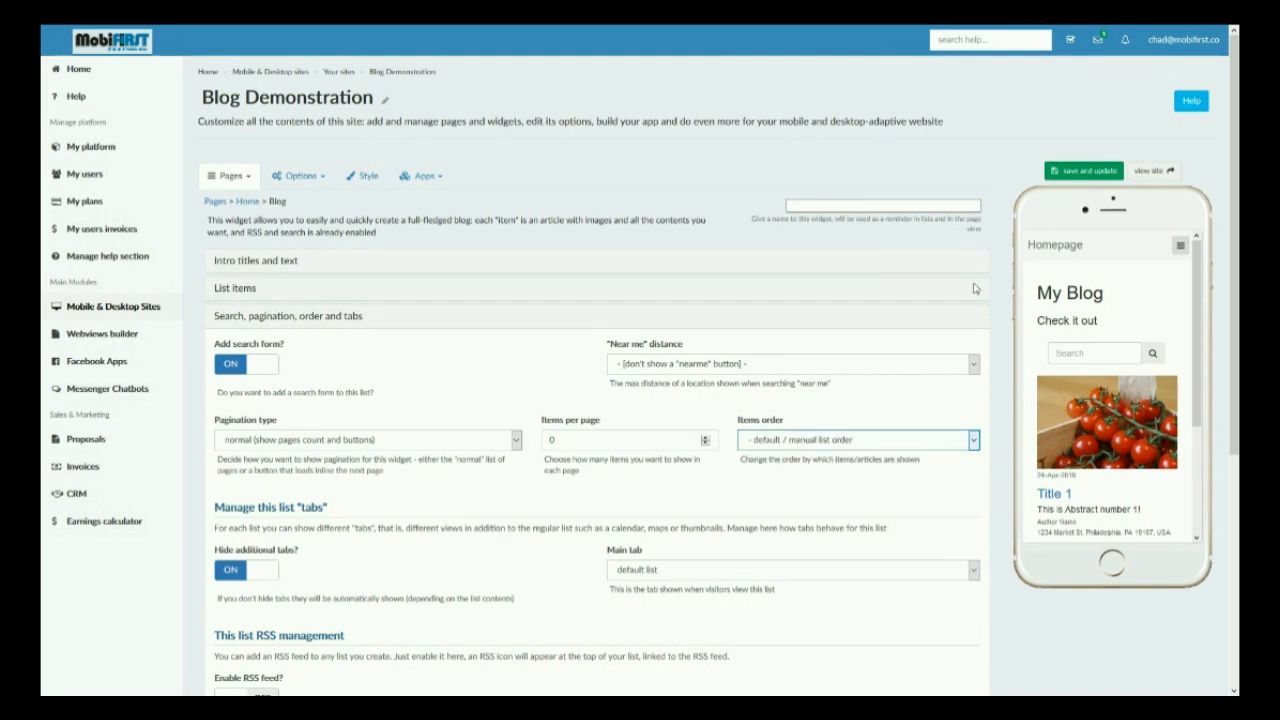
pyautogui.click(1061, 175)
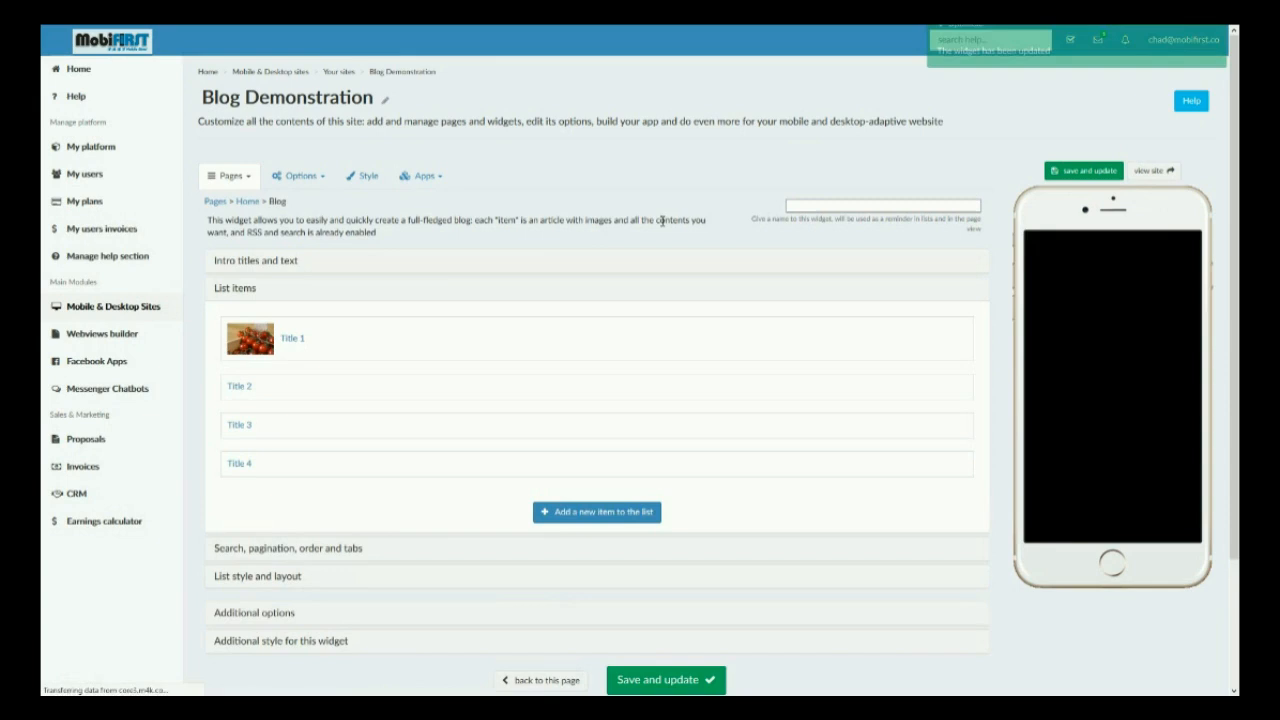
# Reorder the blog's list items manually so they run Title 4, Title 3, Title 2, Title 1.
pyautogui.moveTo(262, 392); pyautogui.dragTo(260, 337)
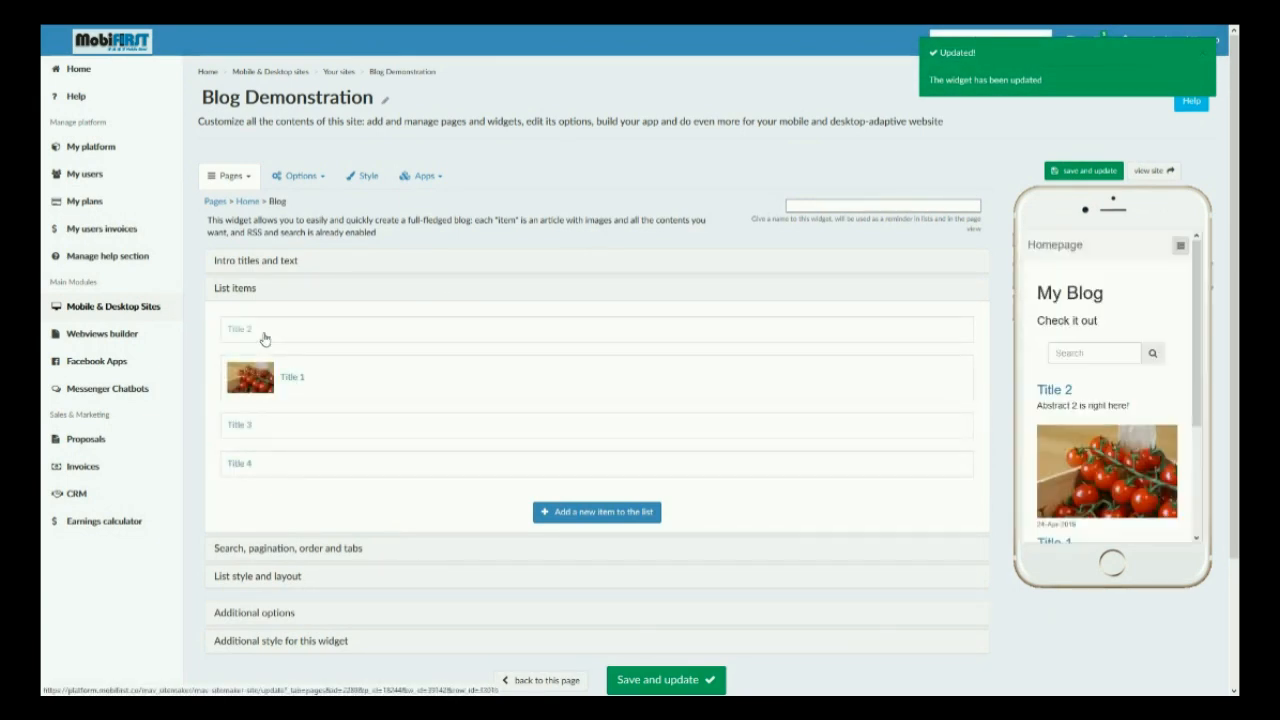
pyautogui.moveTo(243, 428); pyautogui.dragTo(256, 316)
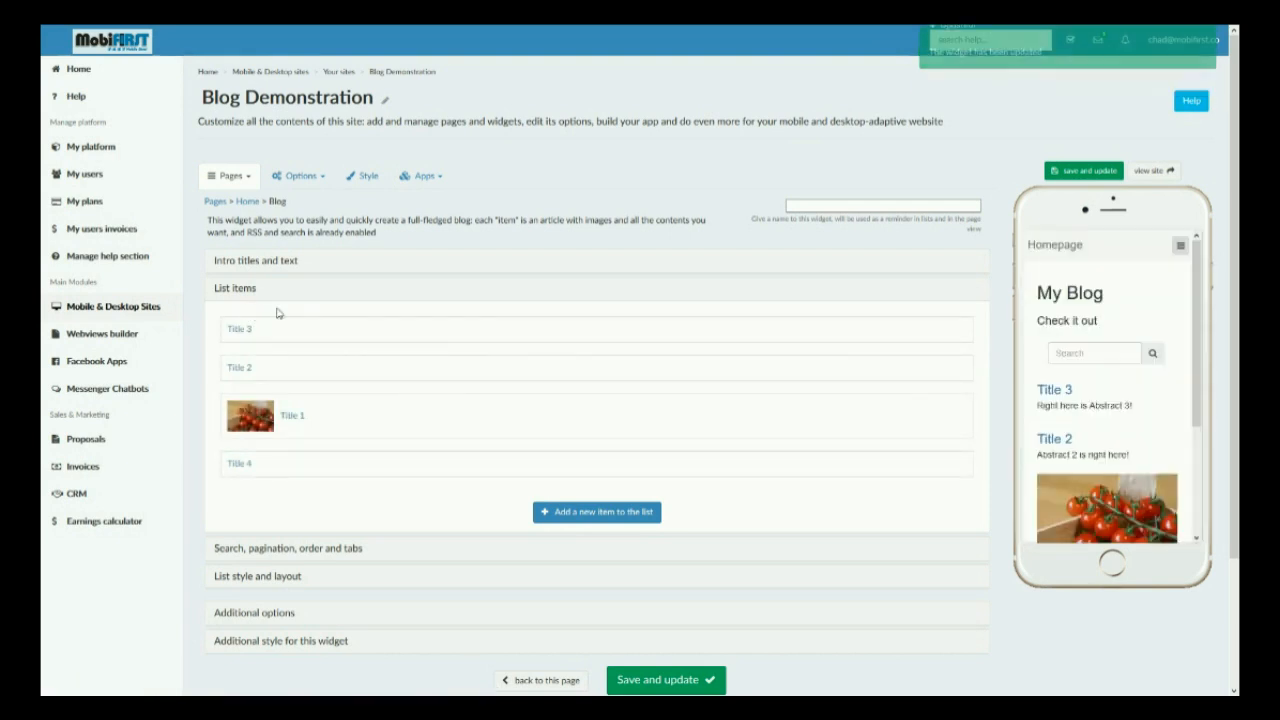
pyautogui.scroll(-1, 1102, 408)
pyautogui.scroll(-3, 1102, 408)
pyautogui.moveTo(330, 458); pyautogui.dragTo(326, 330)
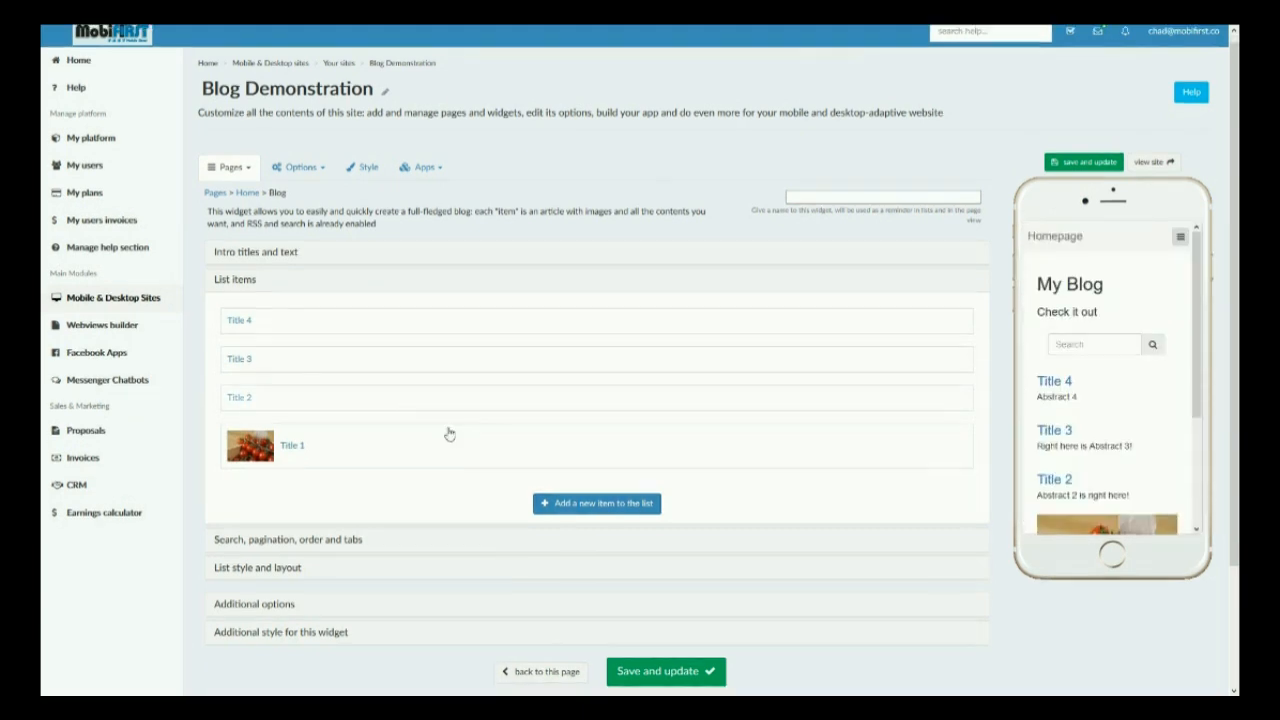
# Reopen the search and pagination settings and review the list tabs and RSS feed options.
pyautogui.scroll(-1, 323, 520)
pyautogui.click(302, 486)
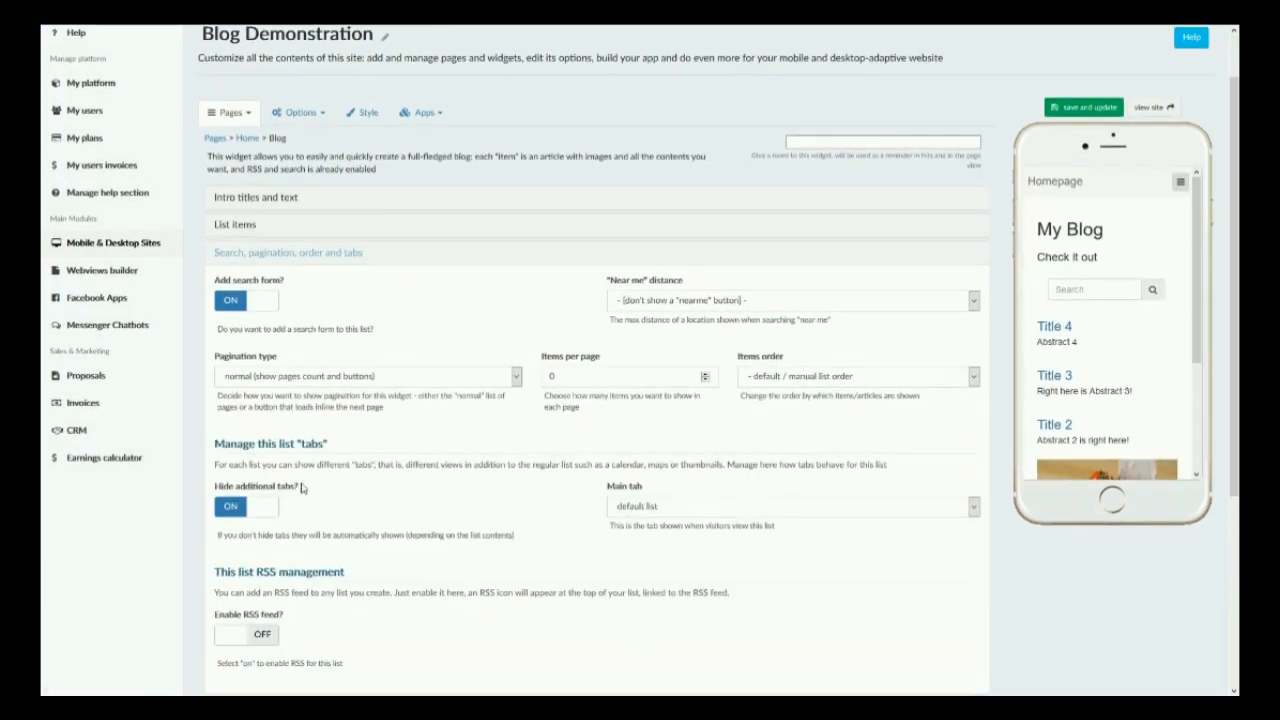
pyautogui.scroll(-2, 303, 482)
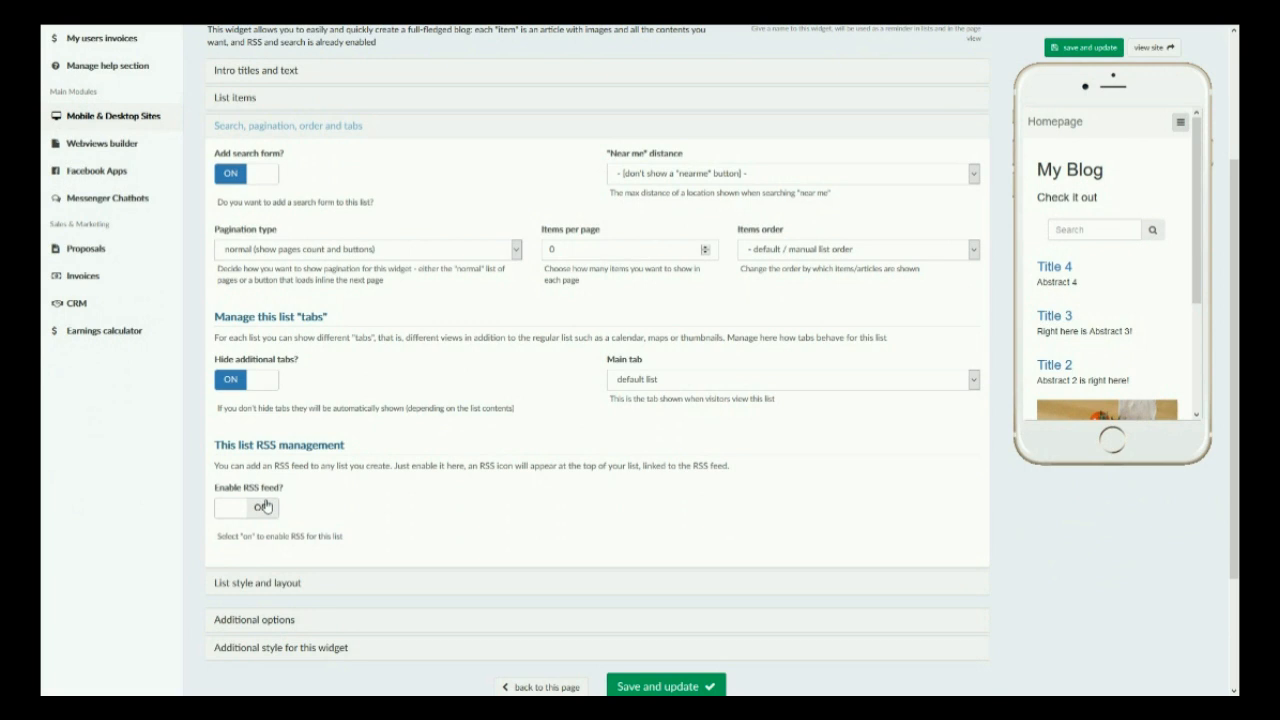
# Open the list style and layout settings, set each item to open in modal, and look over the post list in the phone preview.
pyautogui.click(277, 582)
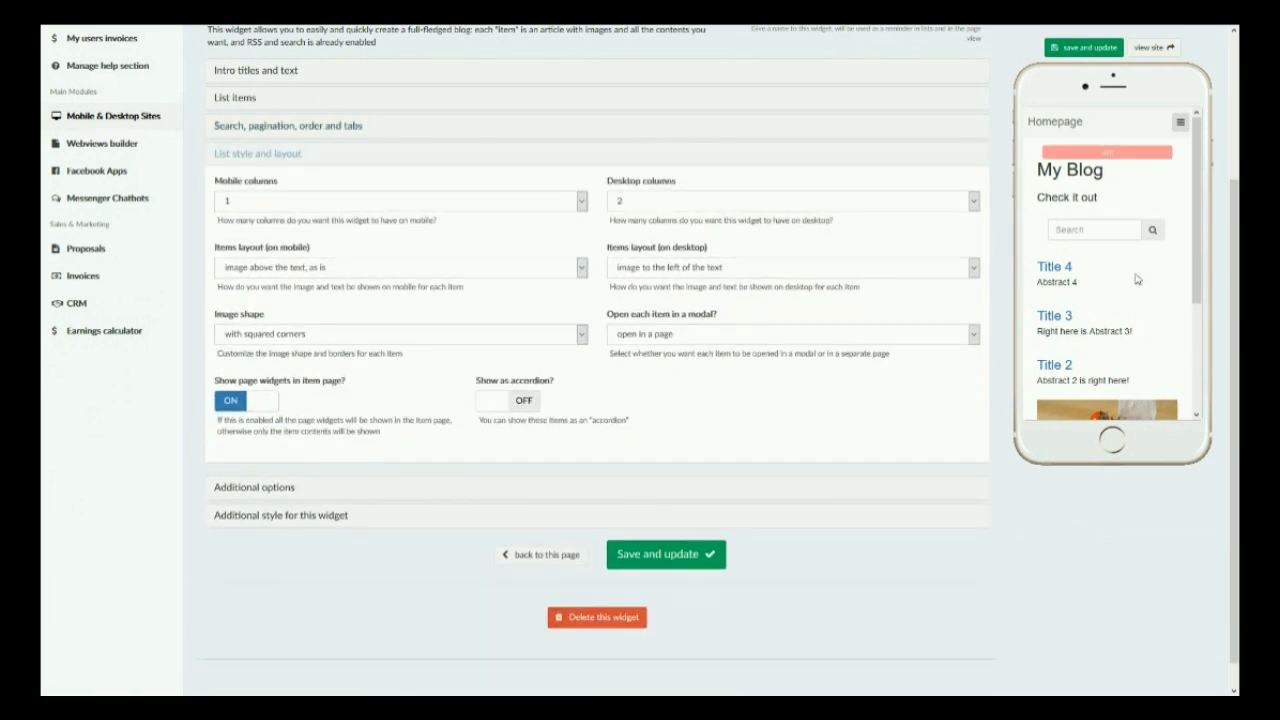
pyautogui.scroll(-3, 1134, 279)
pyautogui.scroll(3, 1105, 245)
pyautogui.scroll(-3, 1103, 241)
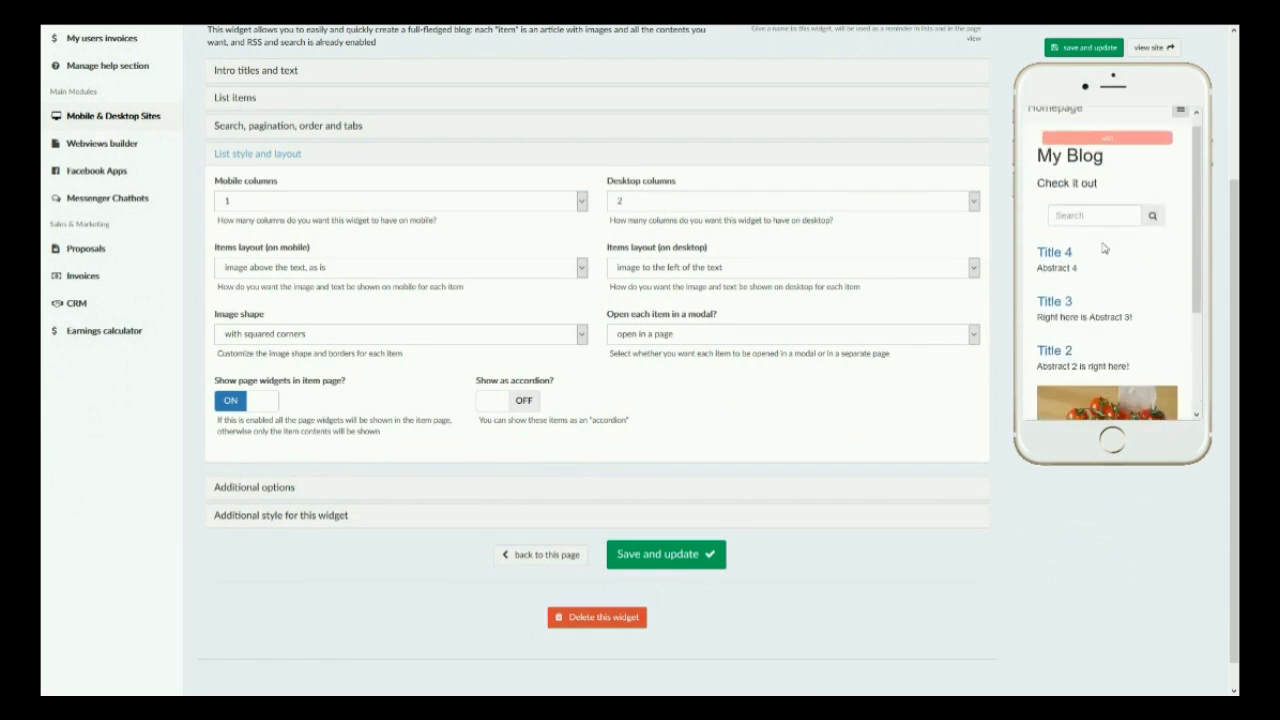
pyautogui.scroll(1, 1101, 370)
pyautogui.scroll(2, 1101, 370)
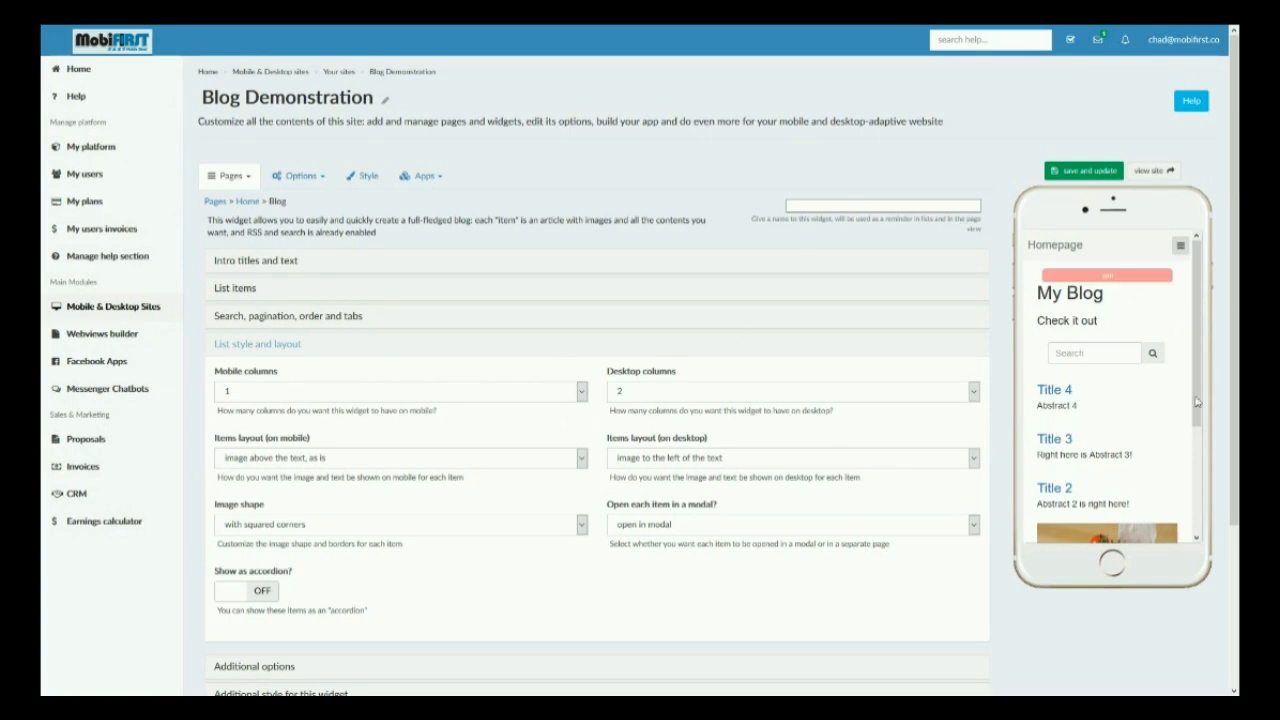
pyautogui.scroll(-3, 1073, 396)
pyautogui.scroll(1, 1073, 396)
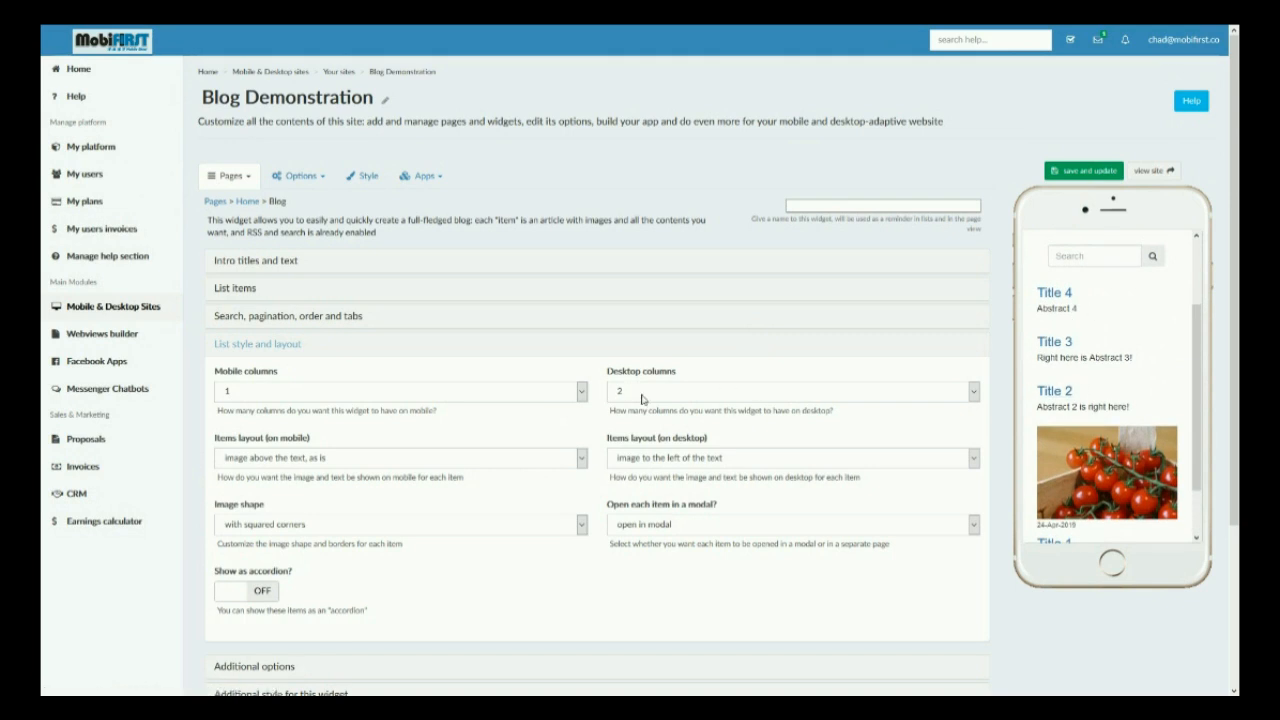
# View the live site to check the blog's desktop columns, and return to the widget editor.
pyautogui.click(1150, 172)
pyautogui.click(1123, 46)
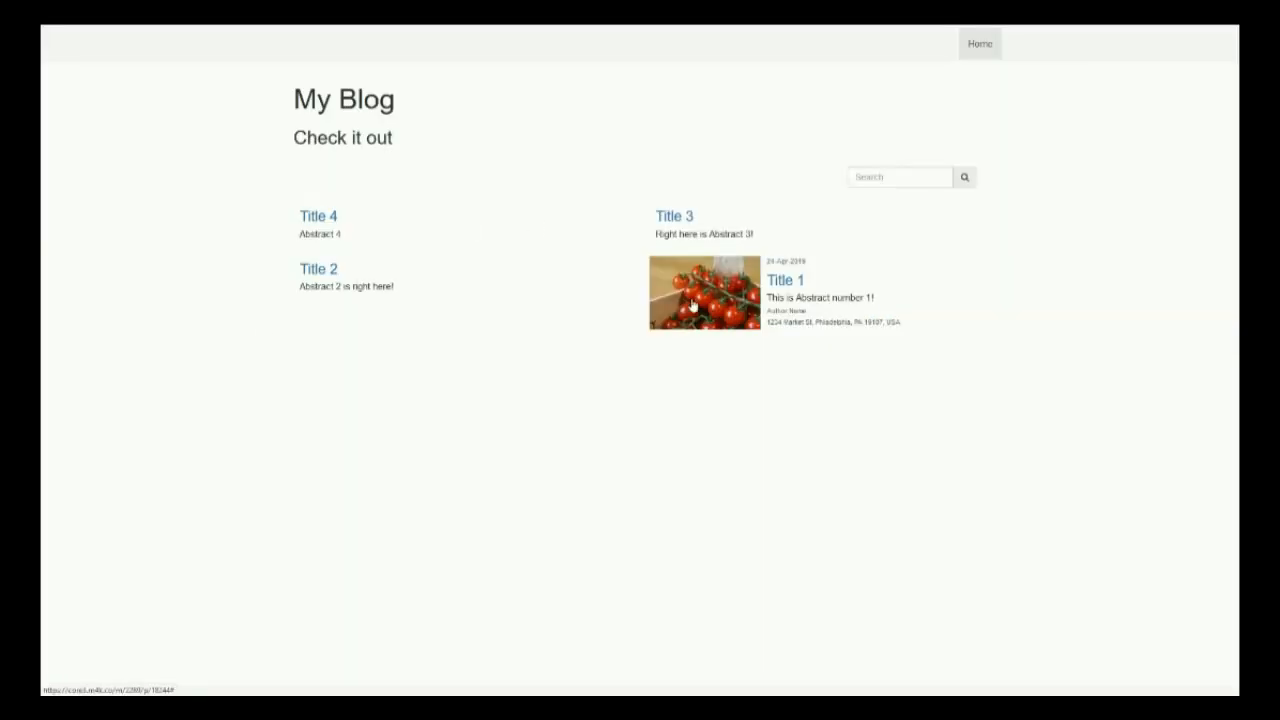
pyautogui.click(88, 34)
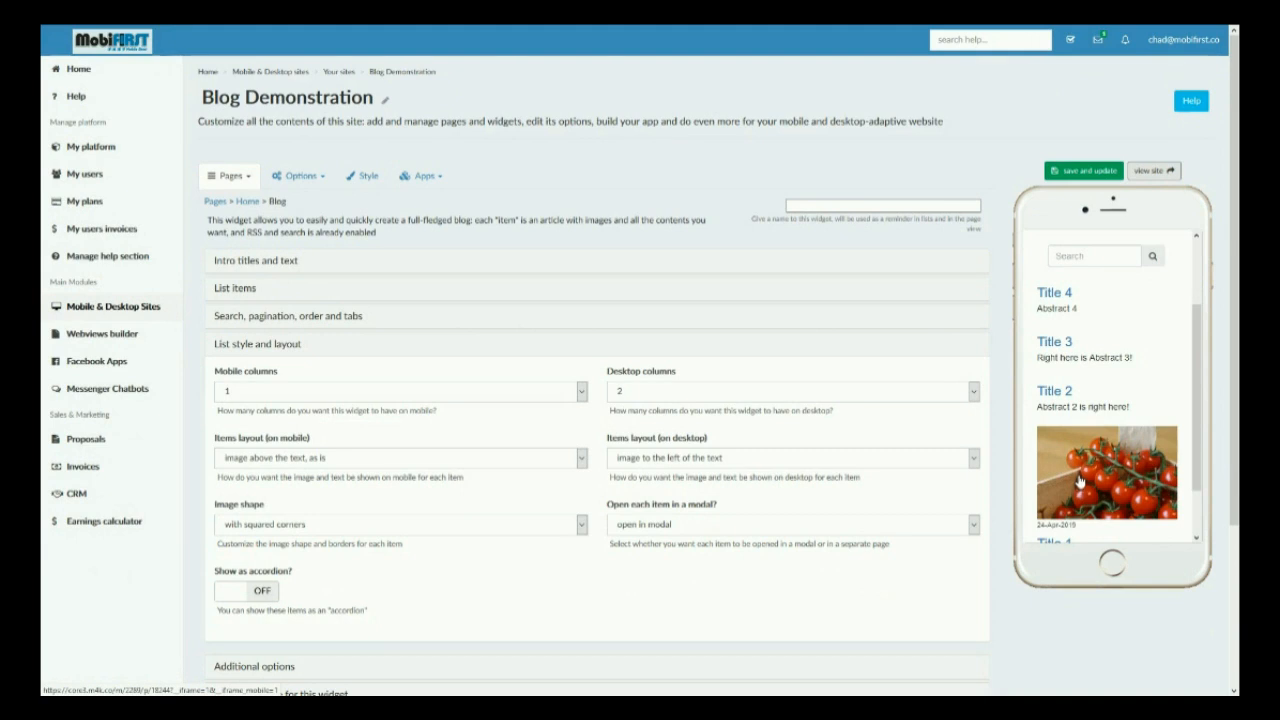
# Set the blog list to 2 mobile columns and 3 desktop columns, save the widget, and check the layout on the desktop site.
pyautogui.click(527, 390)
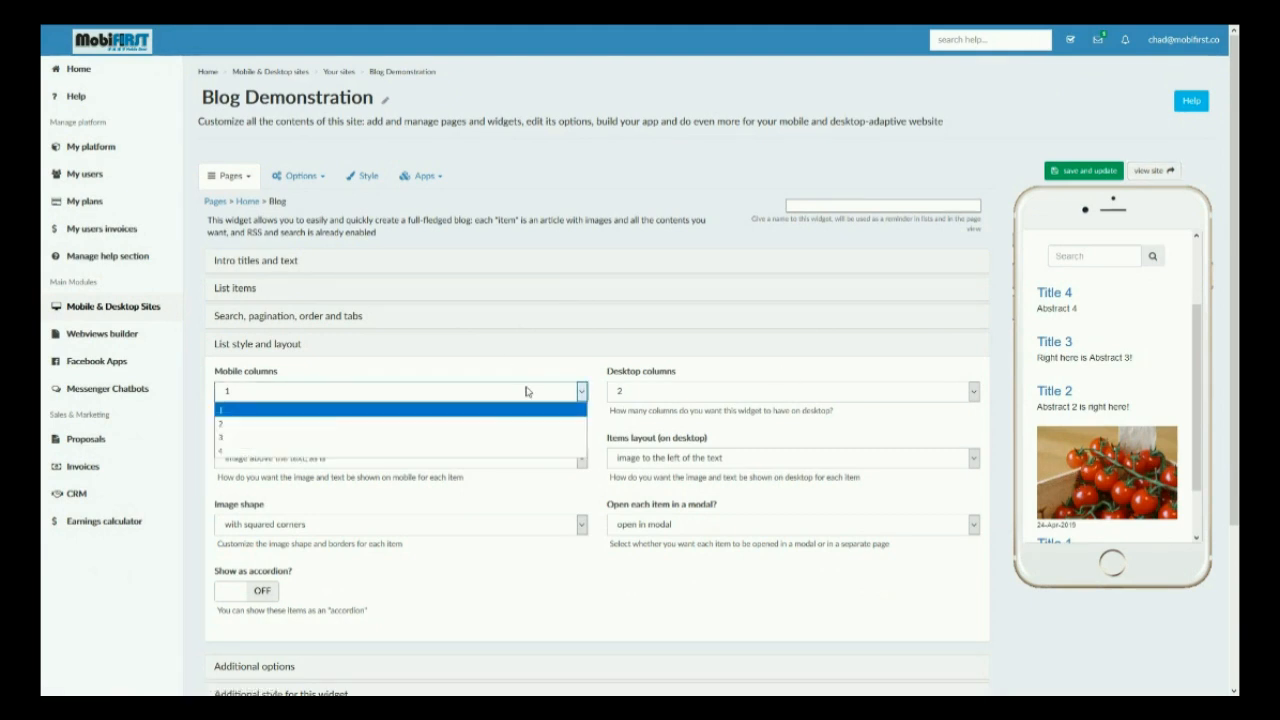
pyautogui.click(540, 423)
pyautogui.click(655, 394)
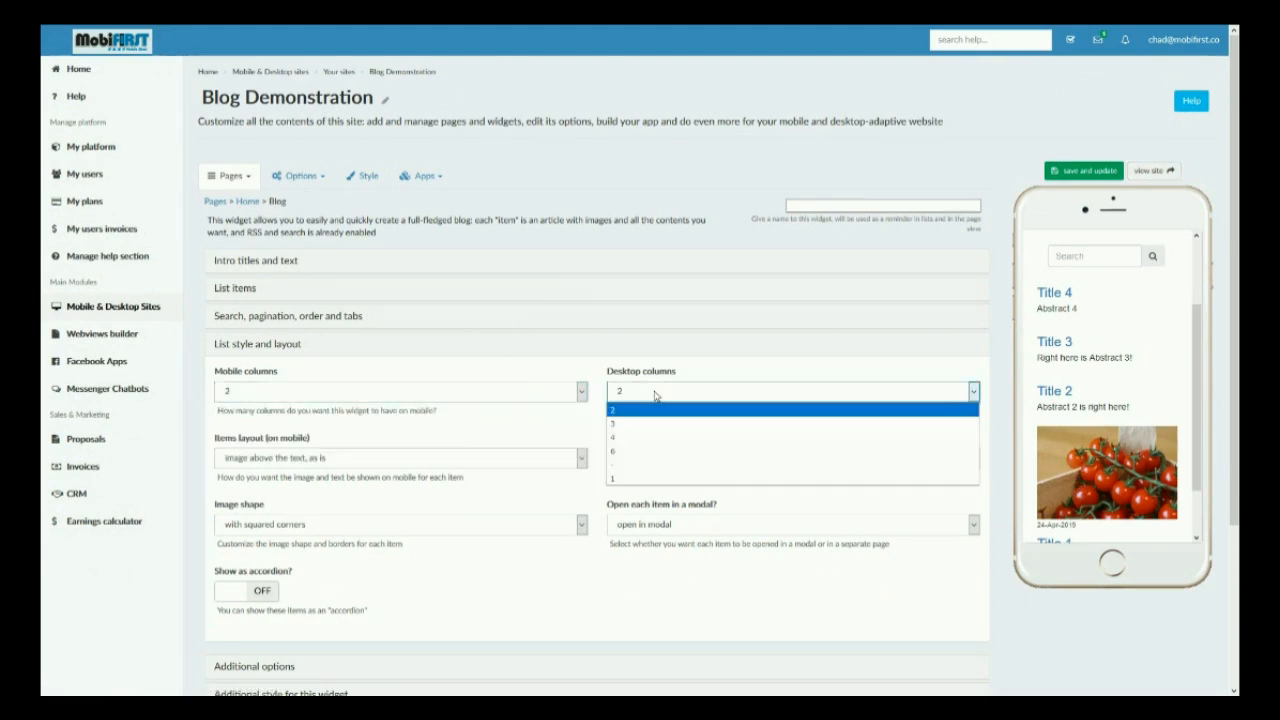
pyautogui.click(662, 424)
pyautogui.click(1070, 178)
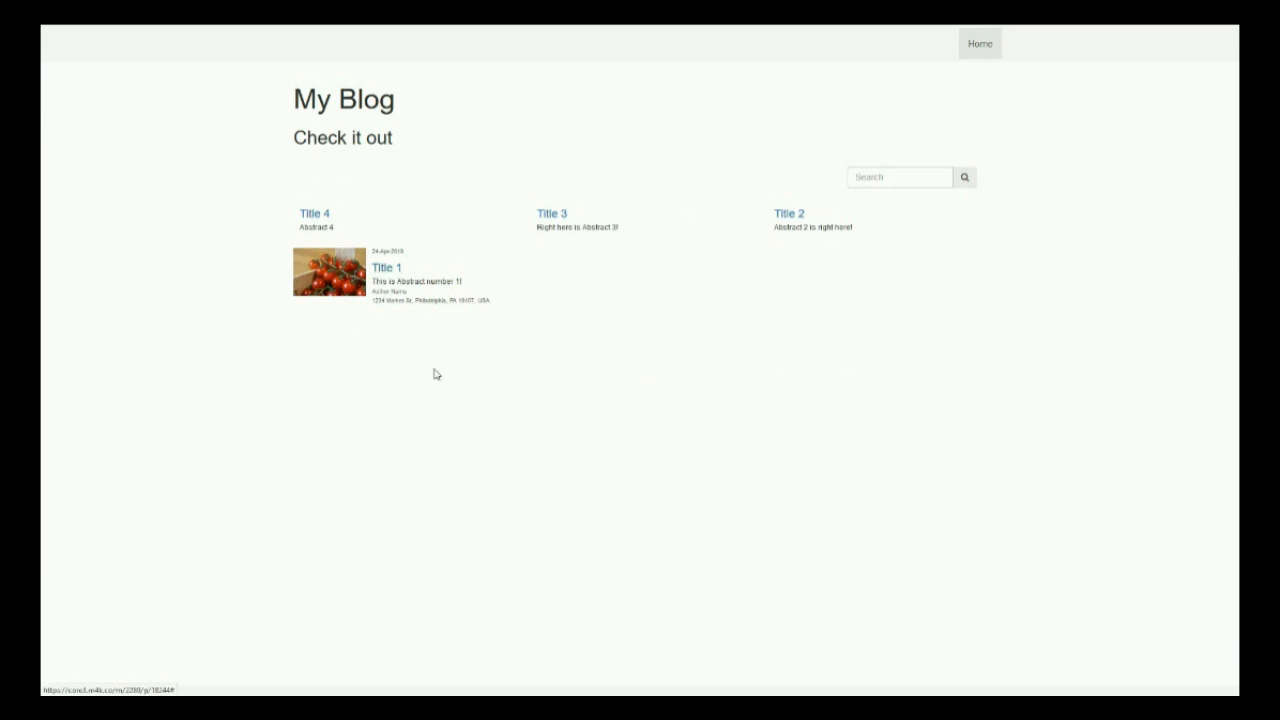
pyautogui.click(98, 35)
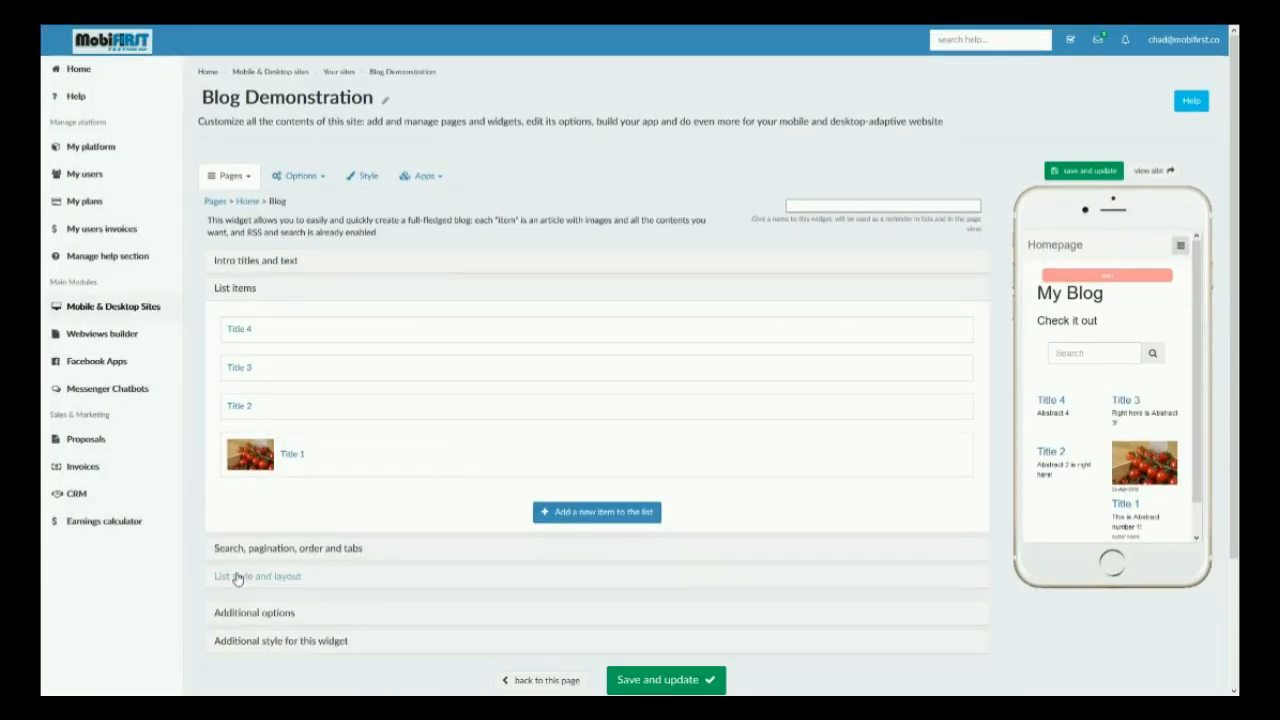
# Reopen the list style and layout settings and view the mobile and desktop items layout options without changing them.
pyautogui.click(230, 578)
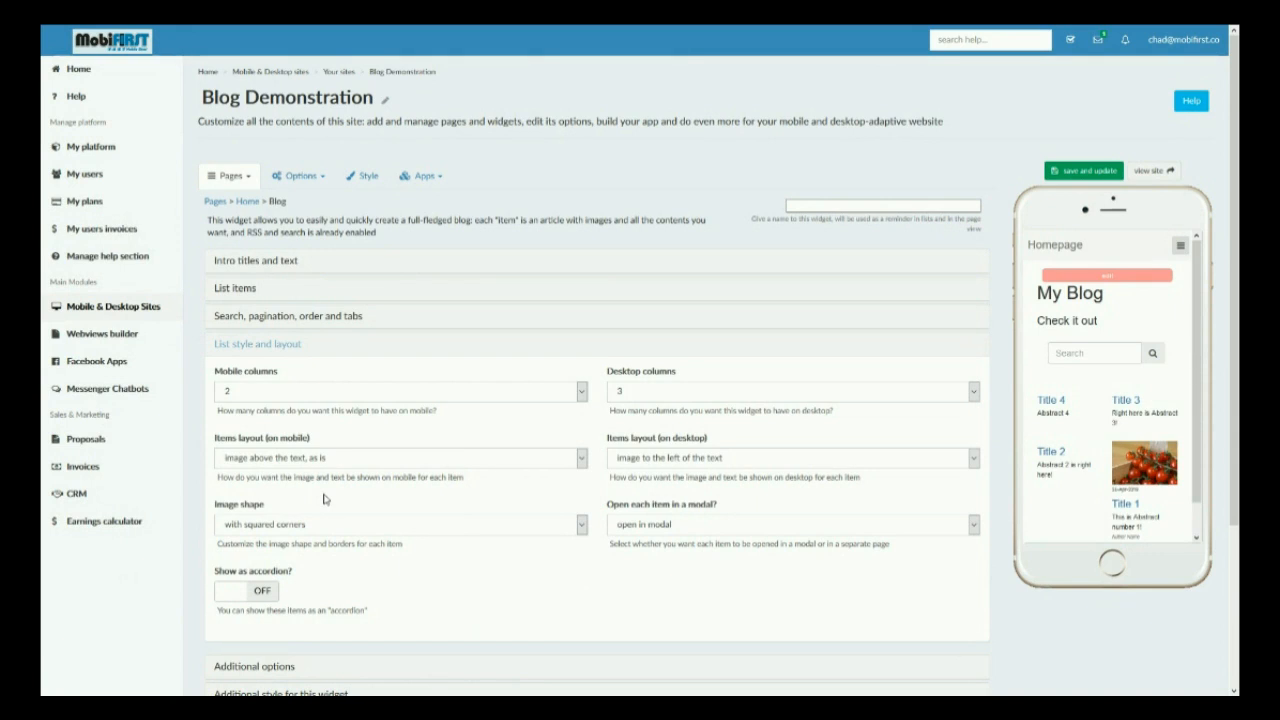
pyautogui.click(300, 456)
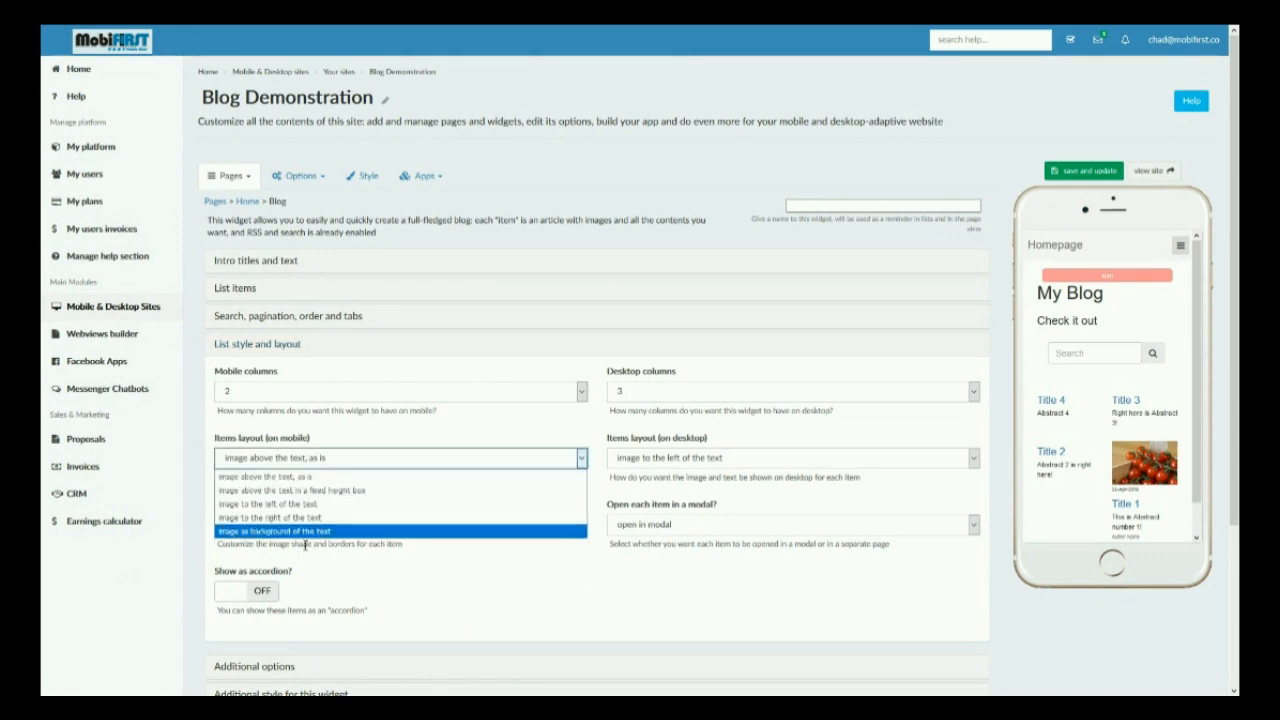
pyautogui.click(652, 470)
pyautogui.click(650, 462)
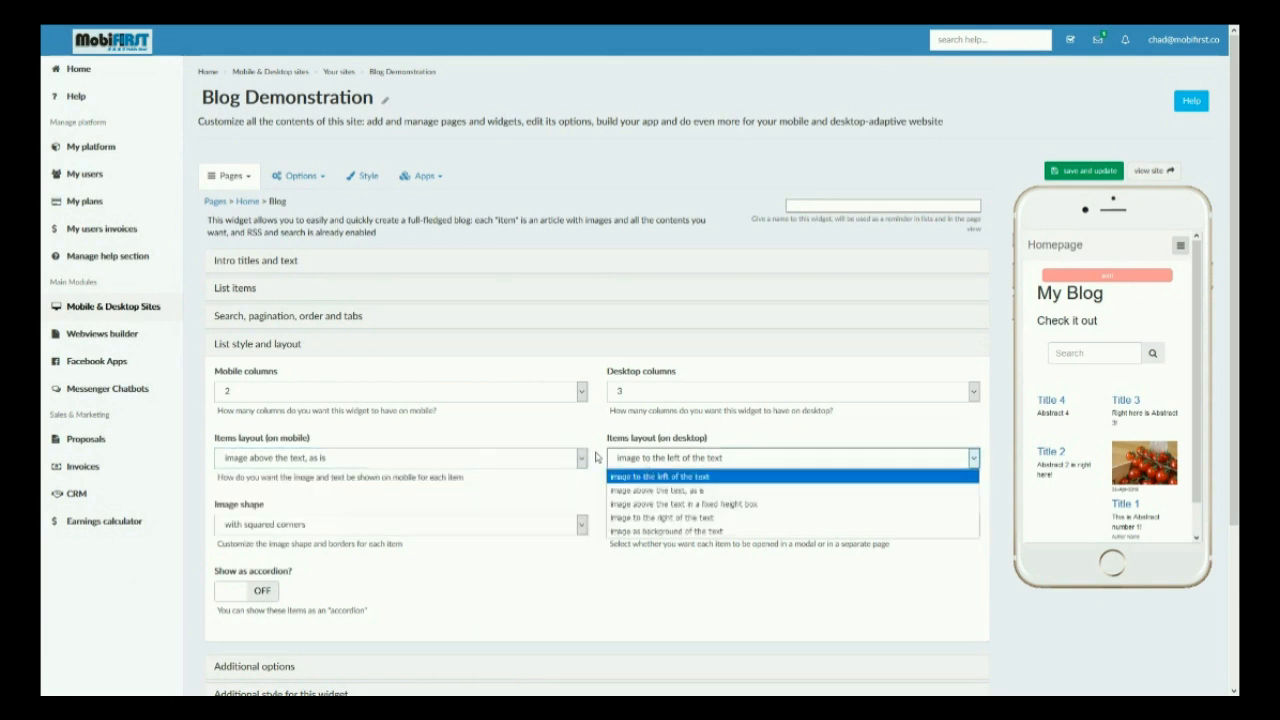
pyautogui.click(477, 438)
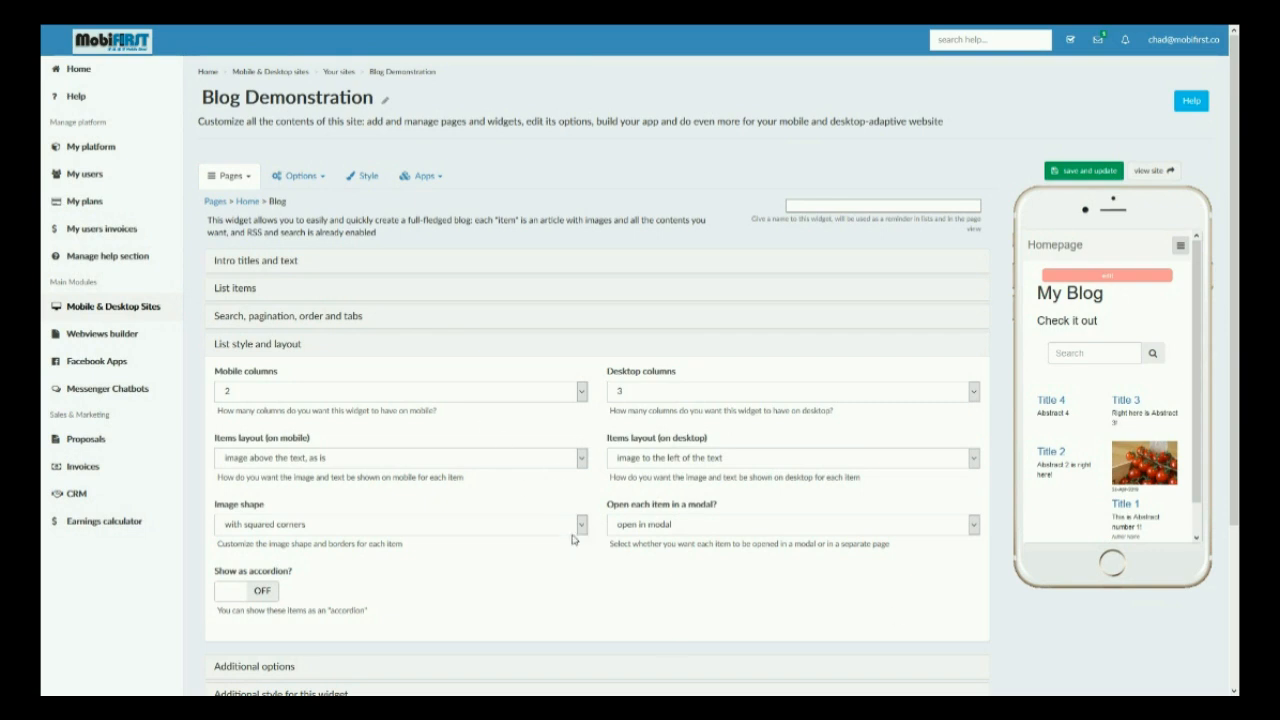
# Set the blog list's image shape to rounded corners and save the widget.
pyautogui.click(537, 526)
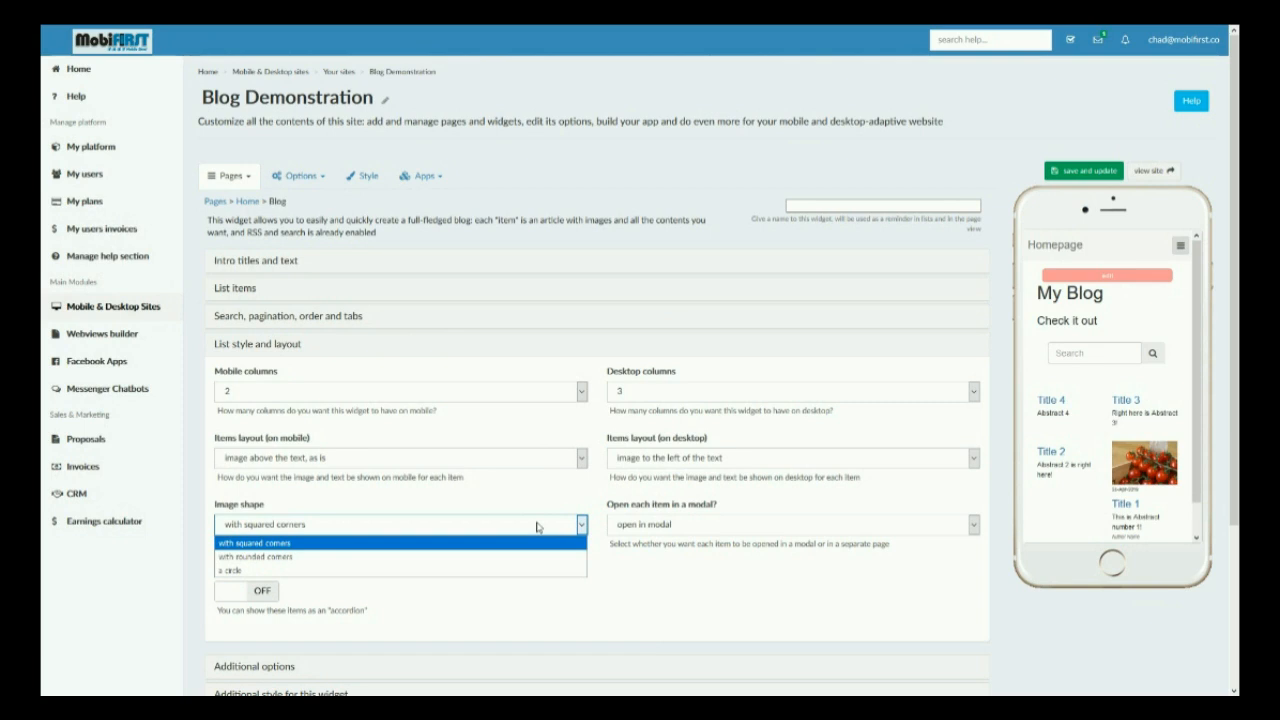
pyautogui.moveTo(1196, 498); pyautogui.dragTo(1196, 516)
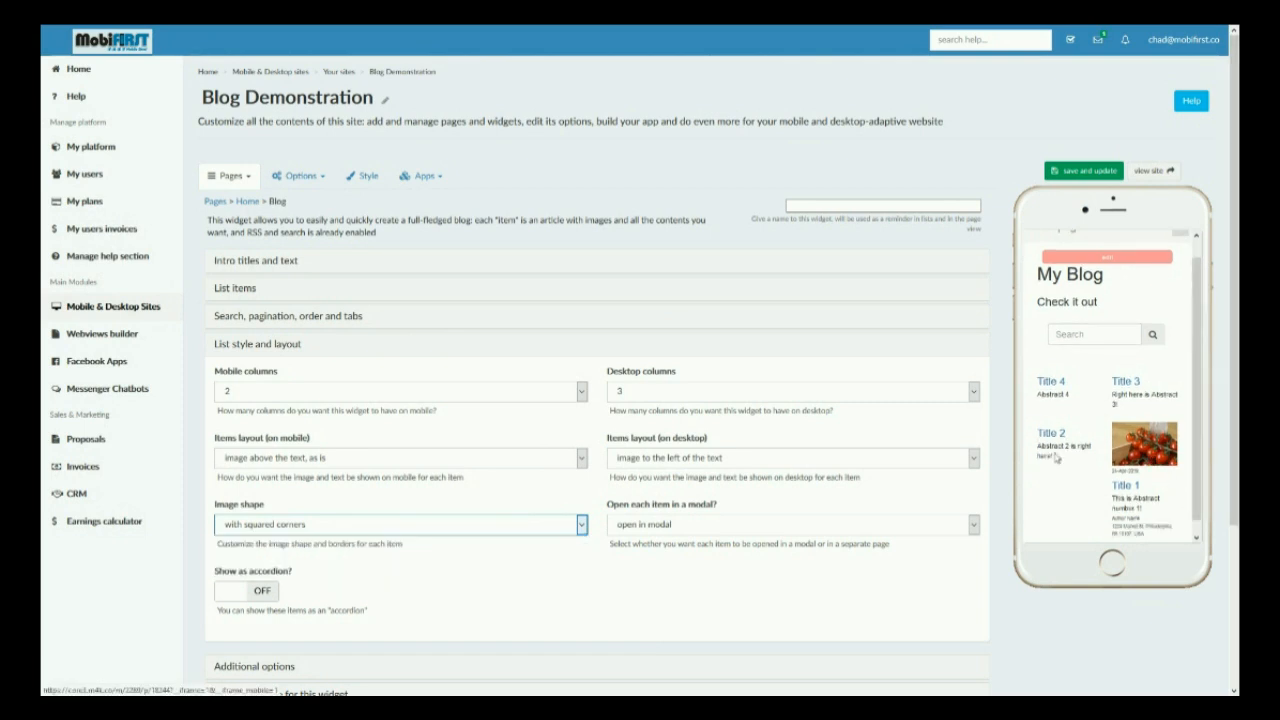
pyautogui.click(531, 517)
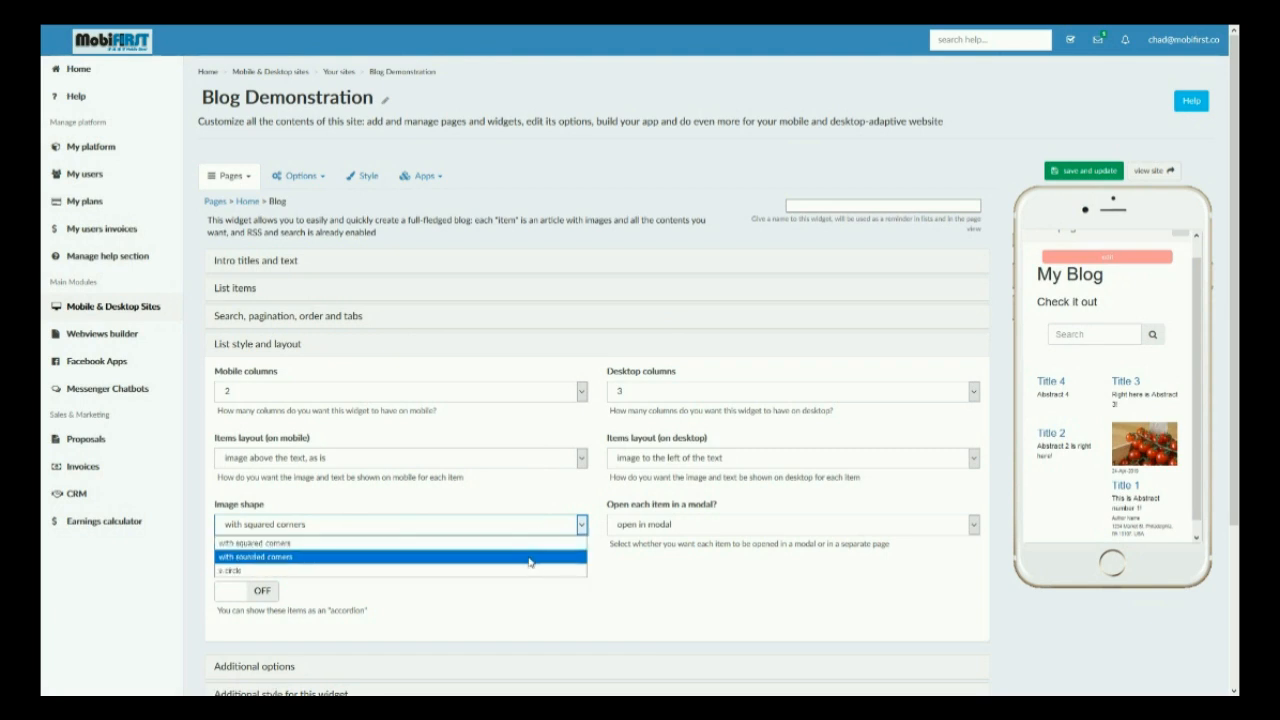
pyautogui.click(530, 561)
pyautogui.click(1082, 171)
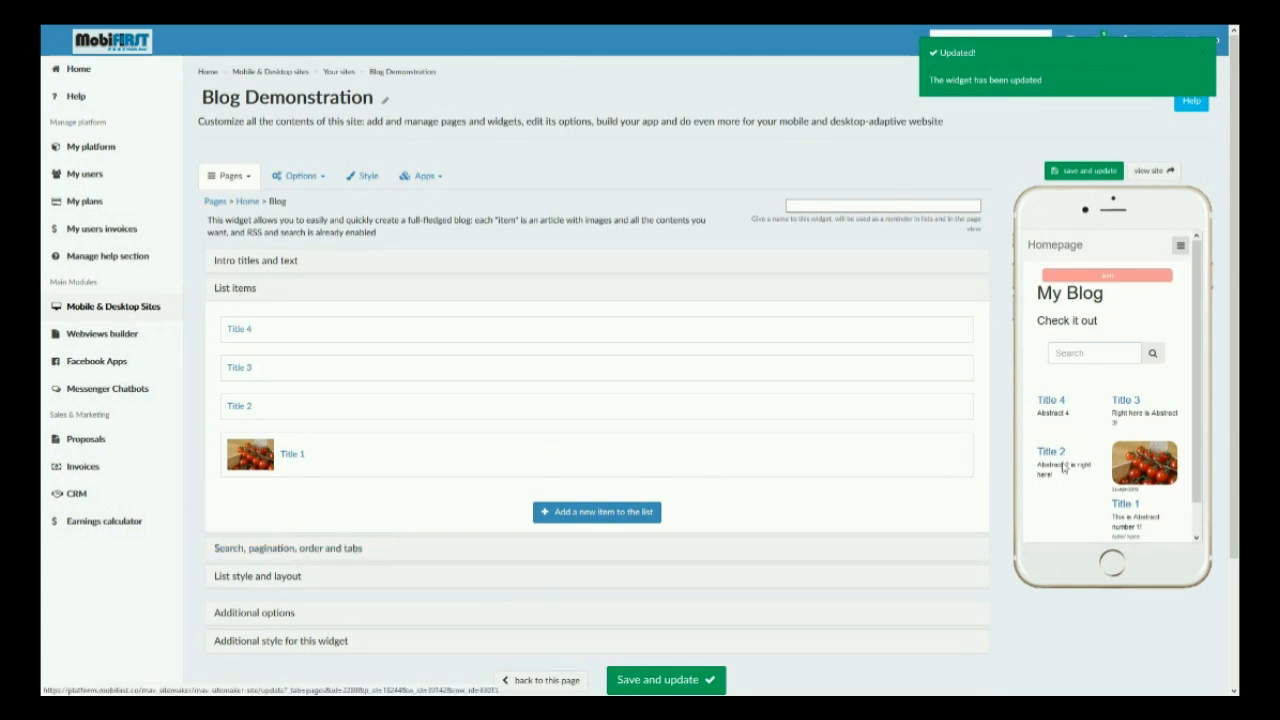
# Set the blog items to open in a page instead of a modal and save the widget.
pyautogui.click(278, 578)
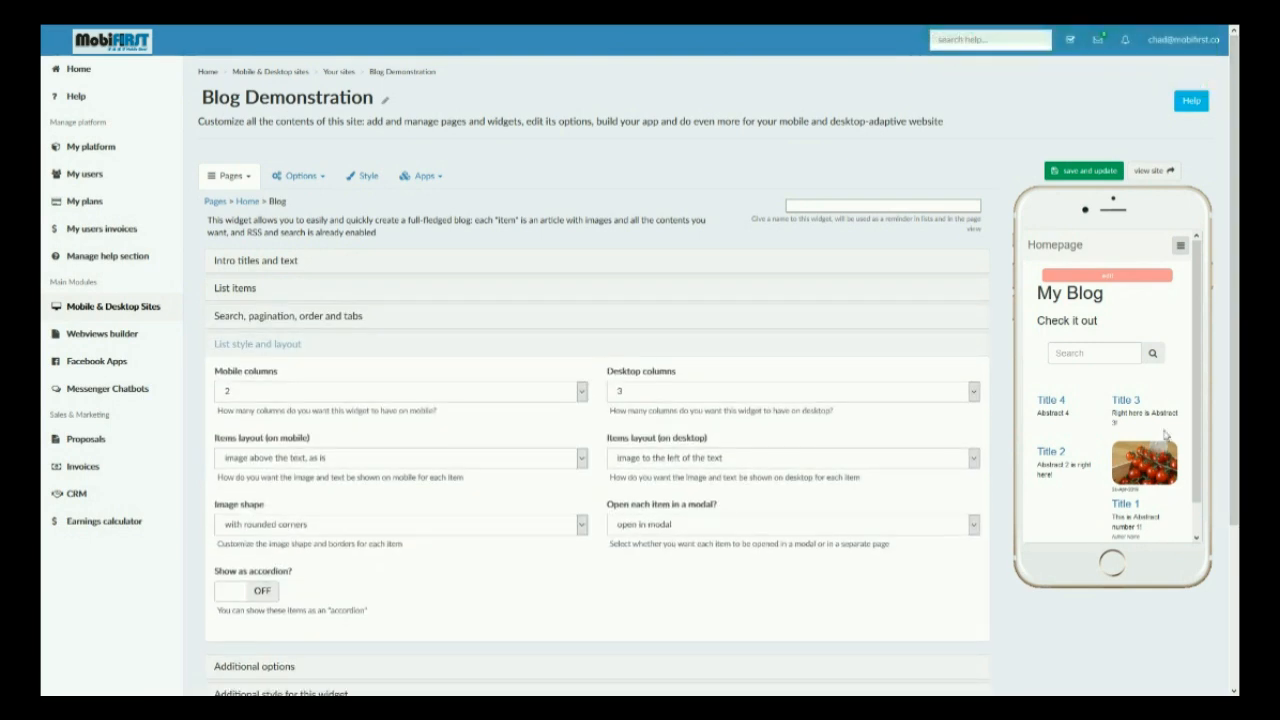
pyautogui.click(633, 528)
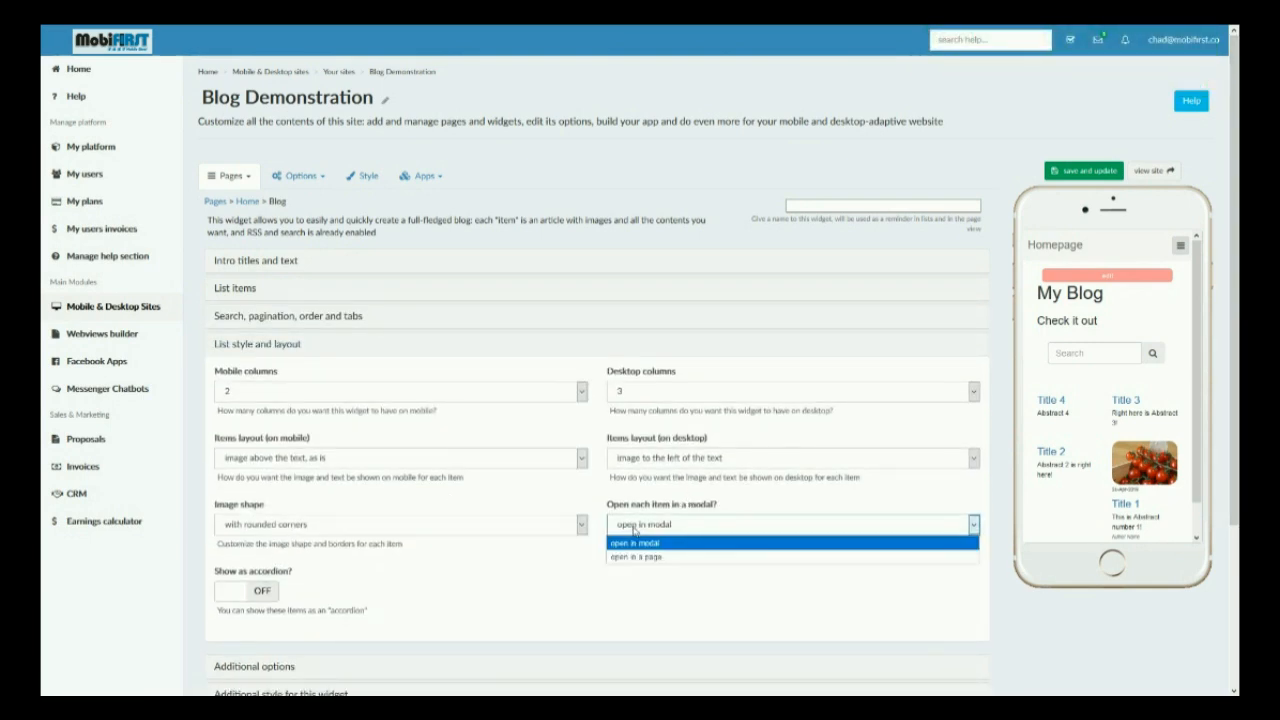
pyautogui.click(635, 556)
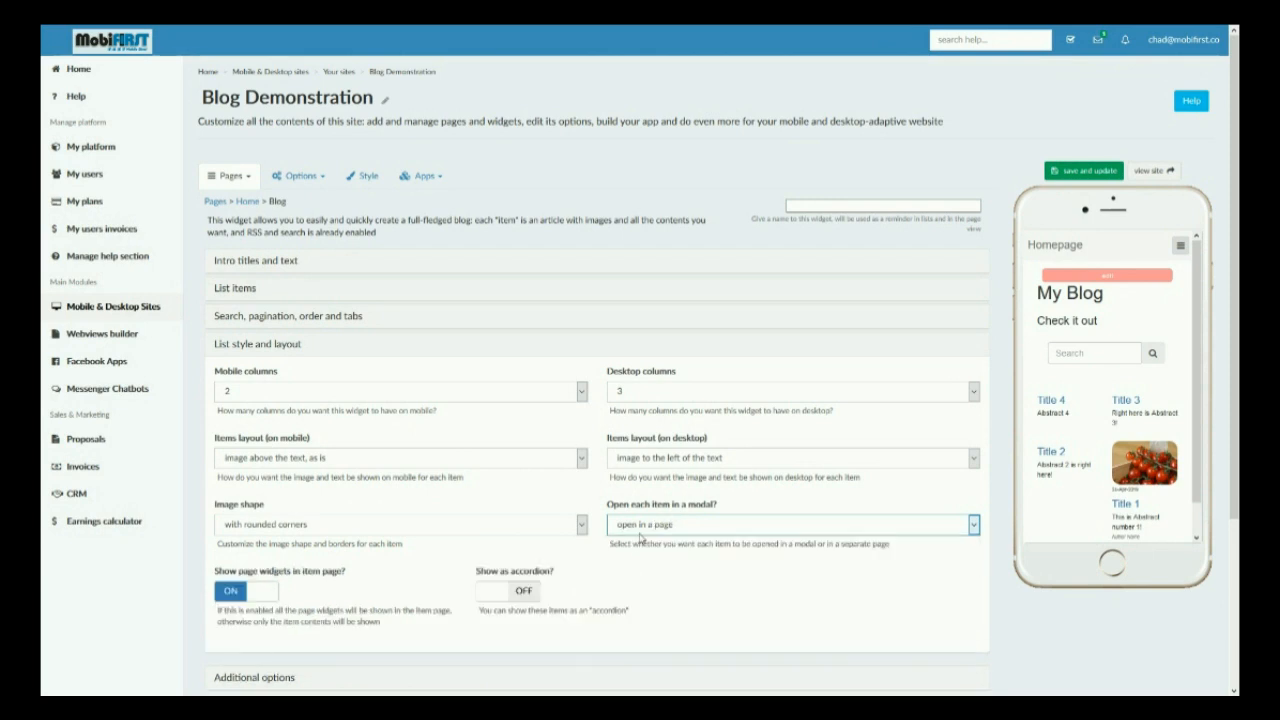
pyautogui.click(639, 532)
pyautogui.click(648, 565)
pyautogui.click(1091, 174)
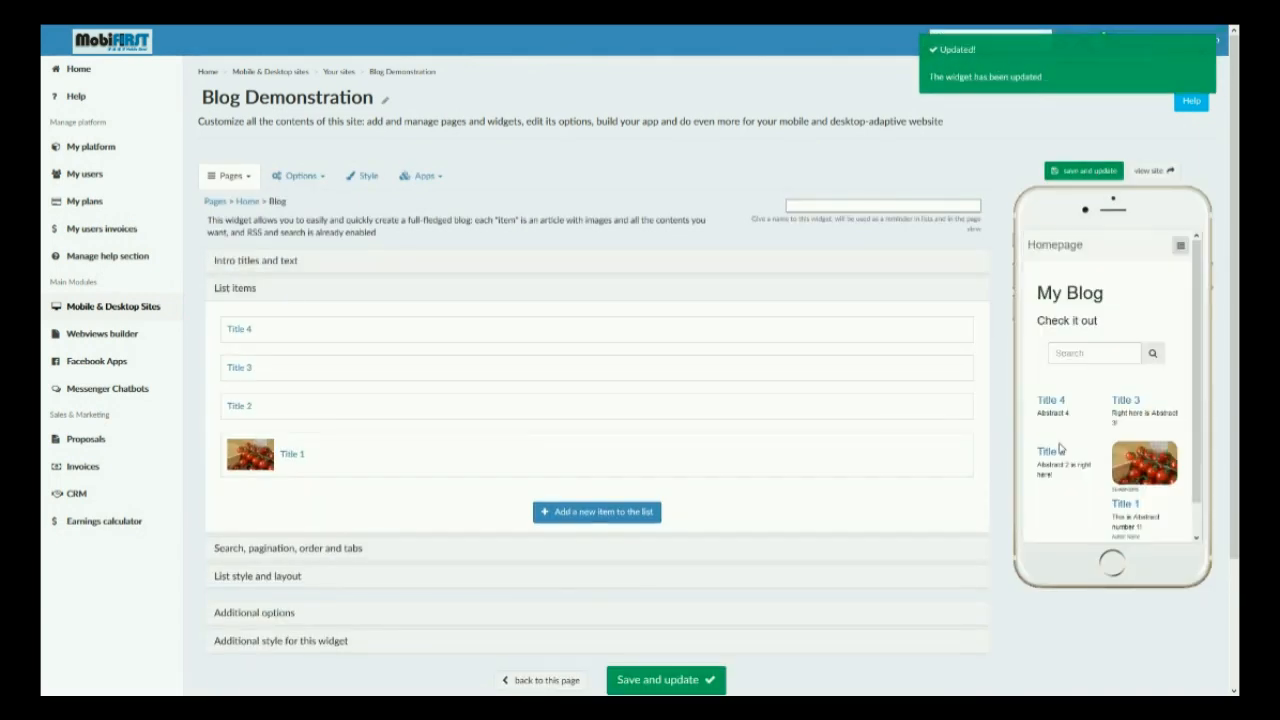
# Open the Title 1 post from the mobile preview, look through its page, and return to the blog list.
pyautogui.click(1128, 502)
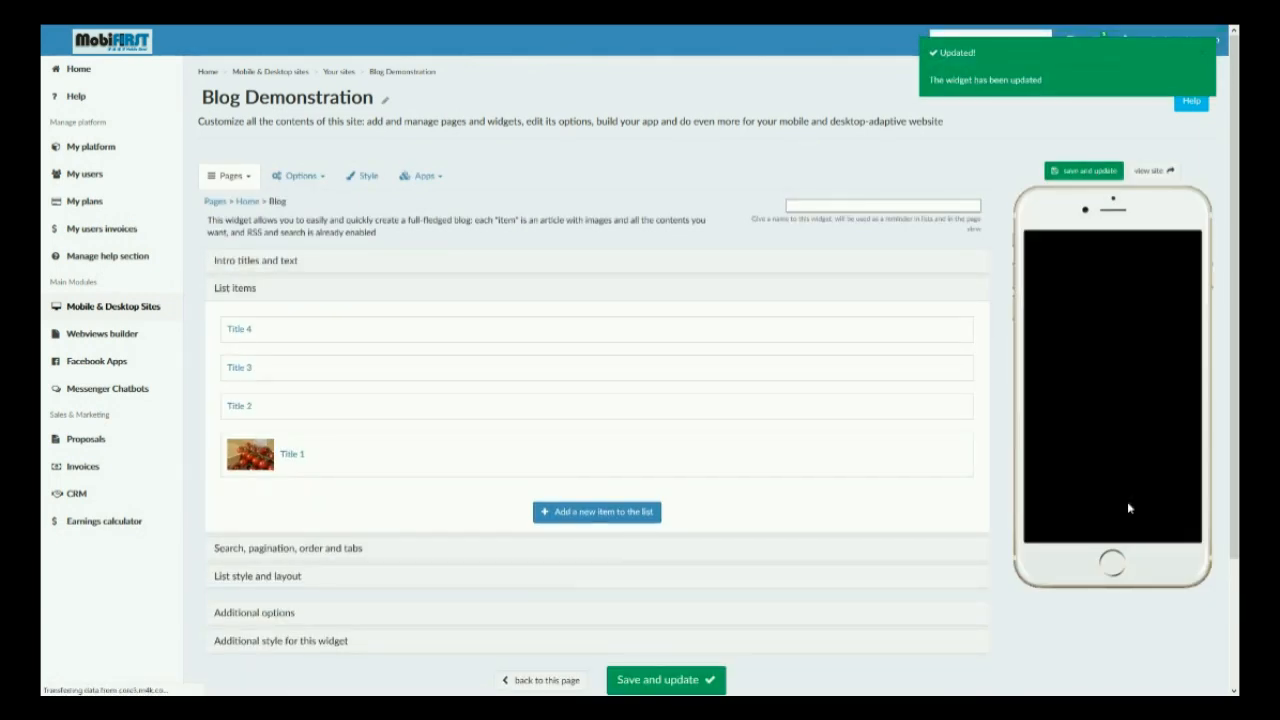
pyautogui.scroll(-10, 1110, 420)
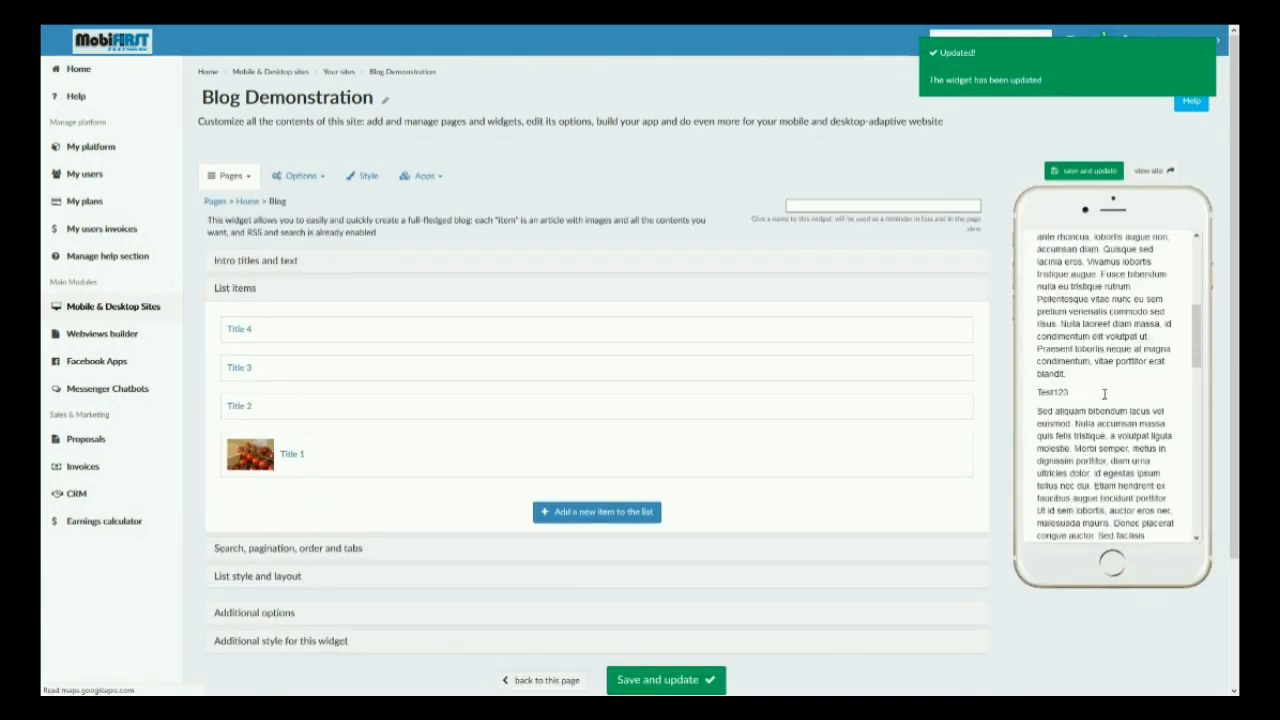
pyautogui.scroll(10, 1105, 400)
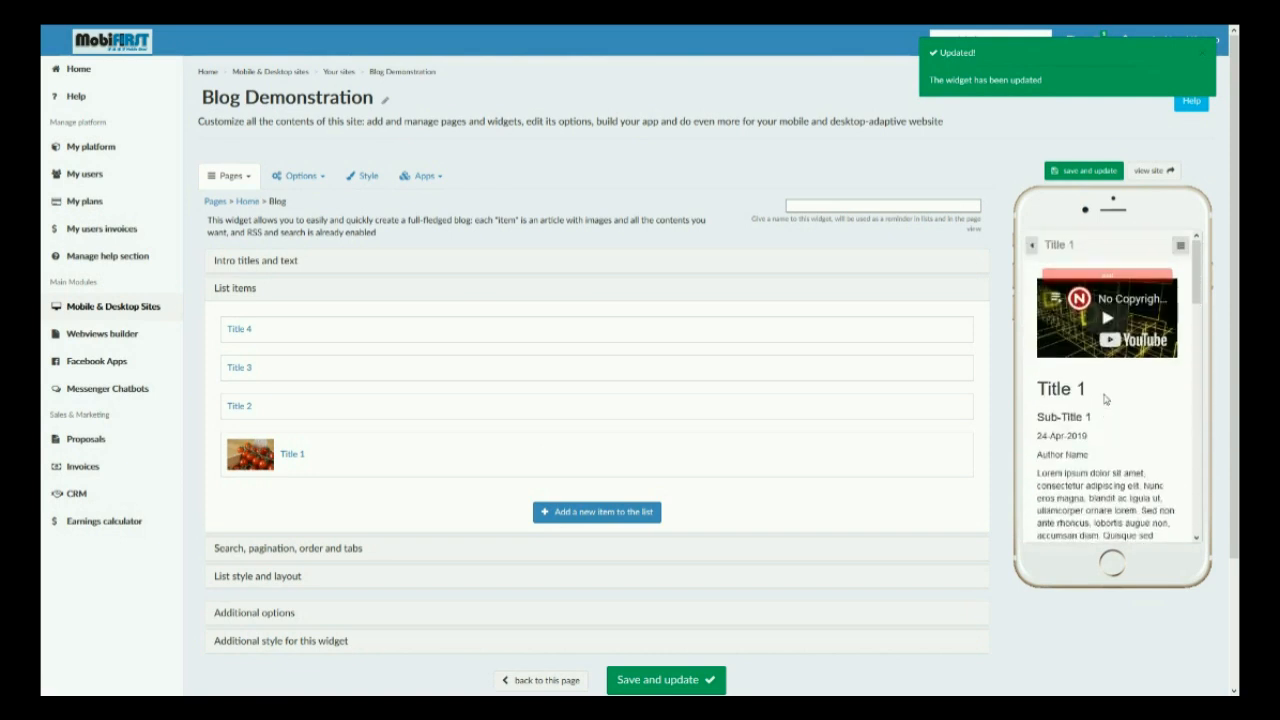
pyautogui.scroll(-15, 1105, 400)
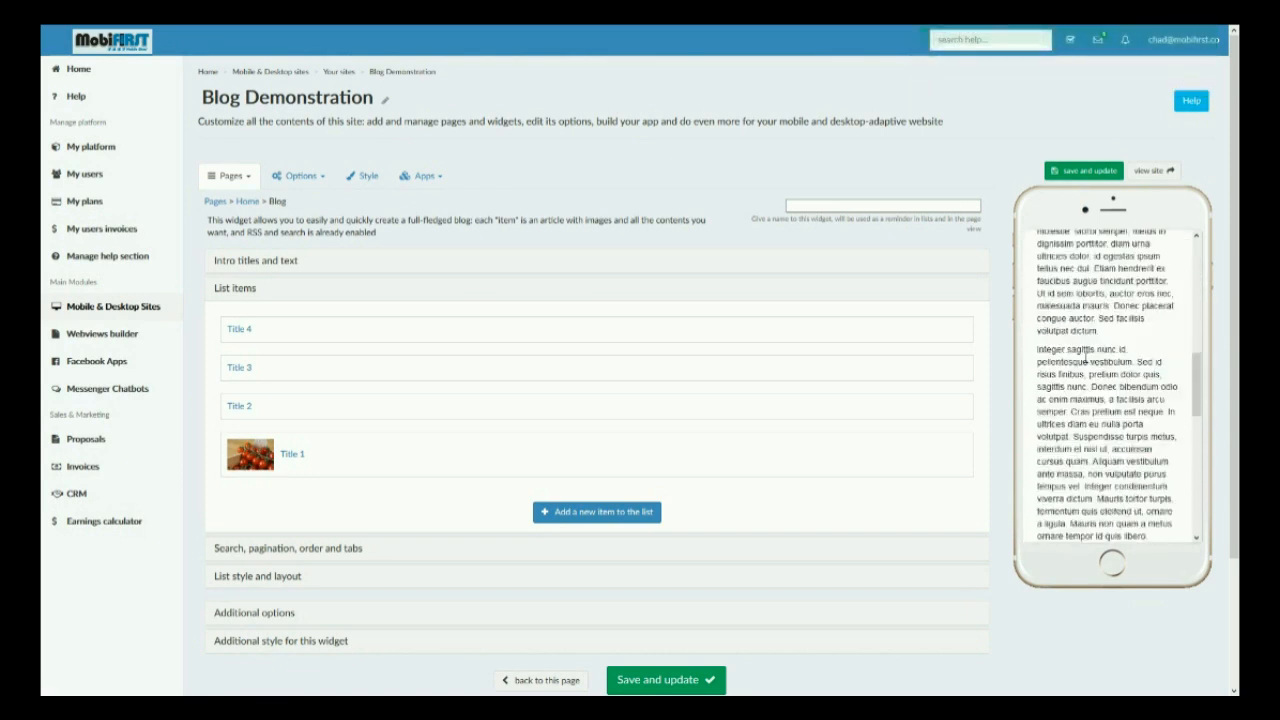
pyautogui.scroll(15, 1087, 404)
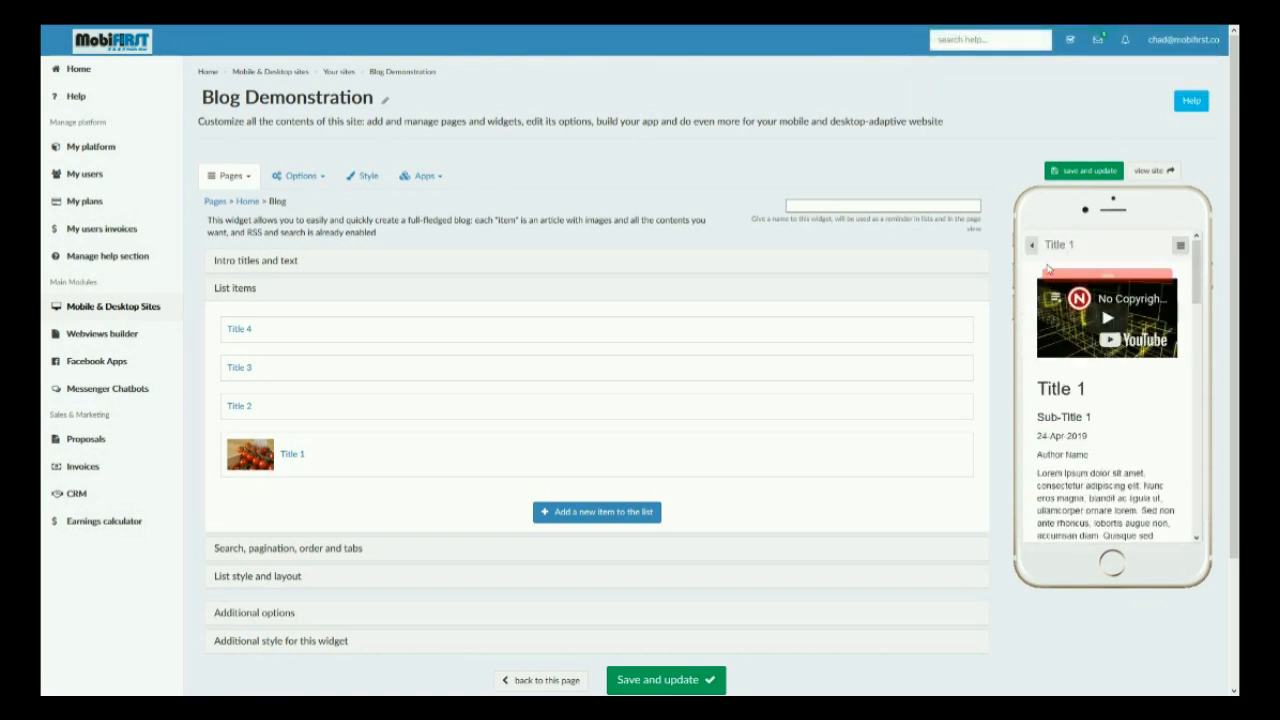
pyautogui.click(1032, 246)
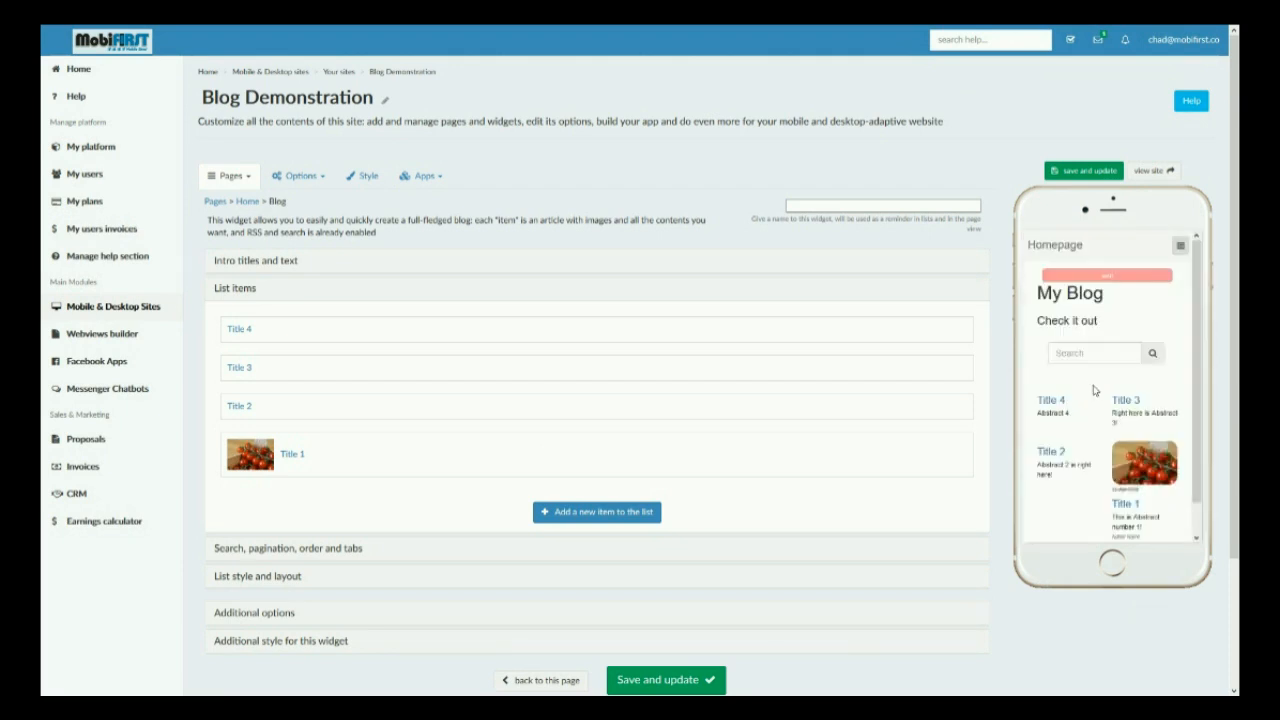
pyautogui.scroll(-1, 1098, 460)
# Set the blog items to open in a modal in the list style and layout settings and save the widget.
pyautogui.scroll(-2, 331, 537)
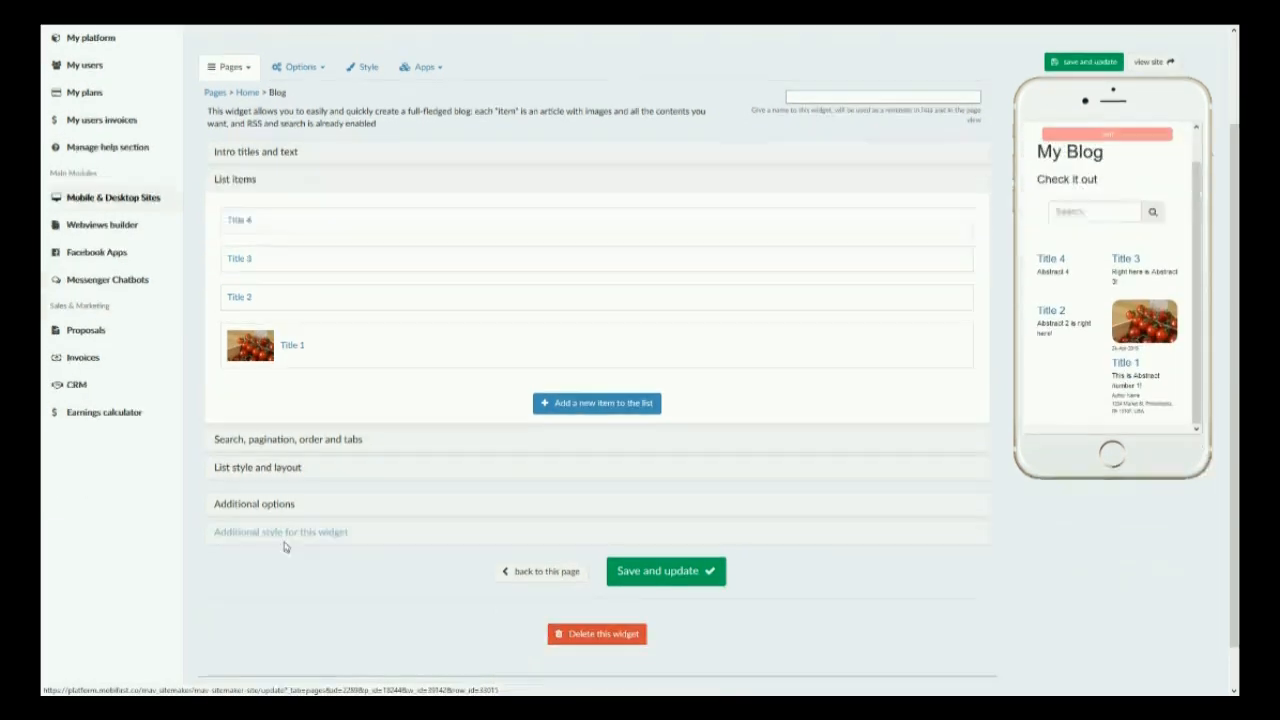
pyautogui.click(257, 490)
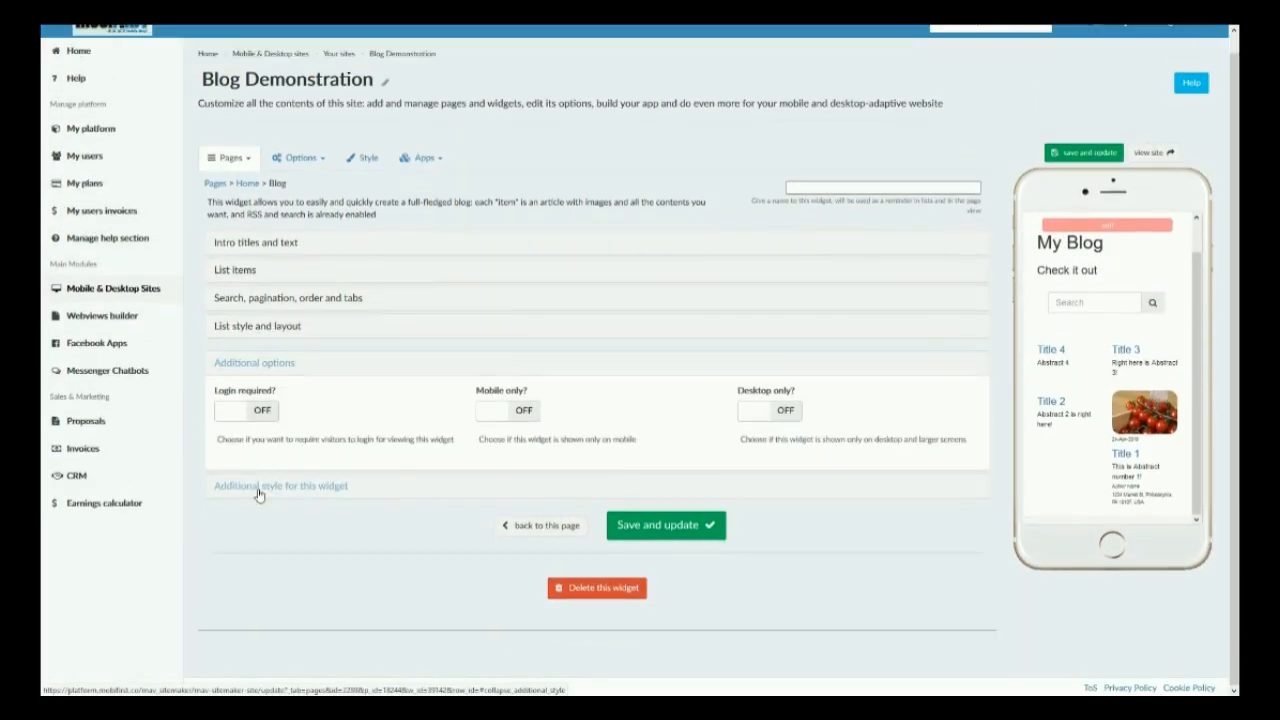
pyautogui.click(252, 328)
pyautogui.click(820, 507)
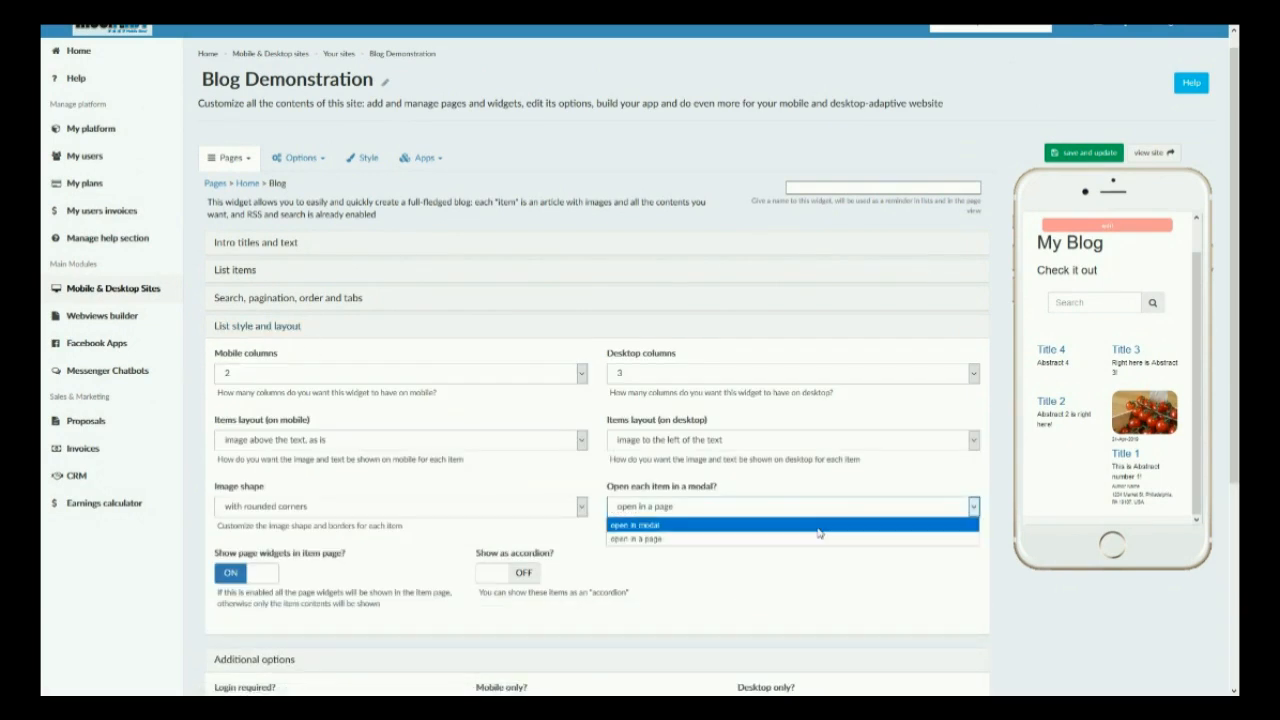
pyautogui.click(818, 525)
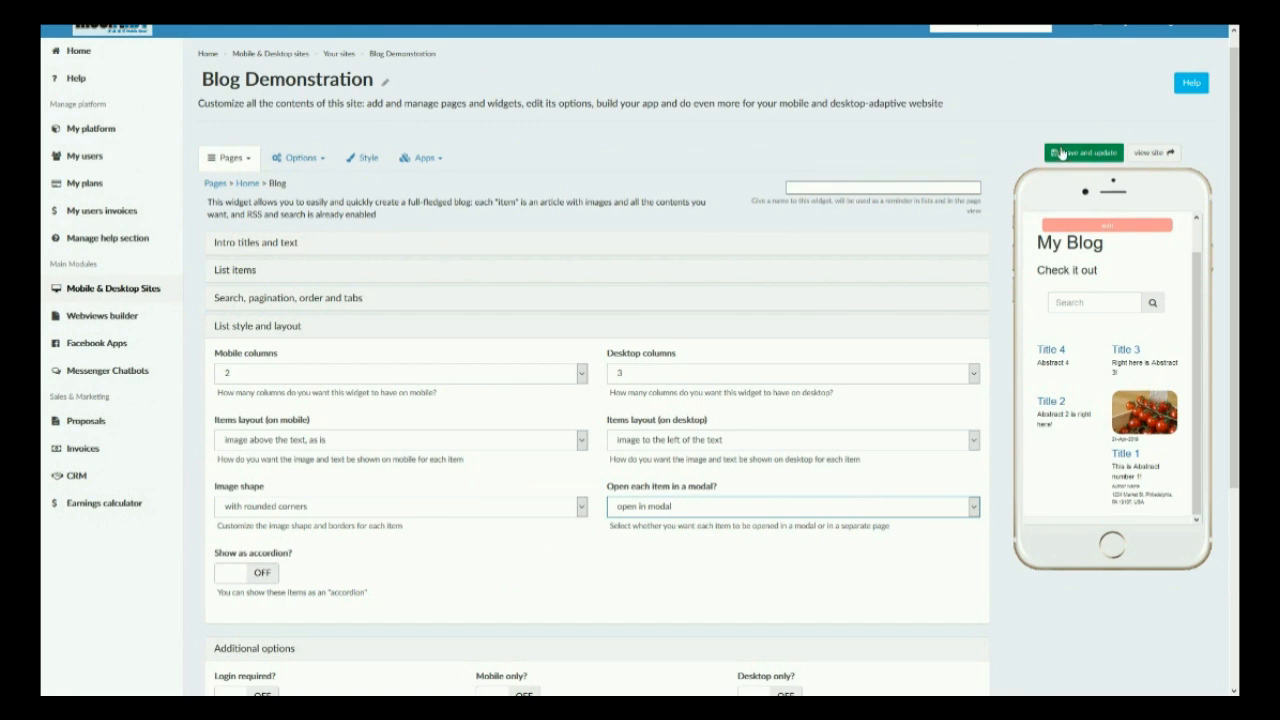
pyautogui.click(1062, 153)
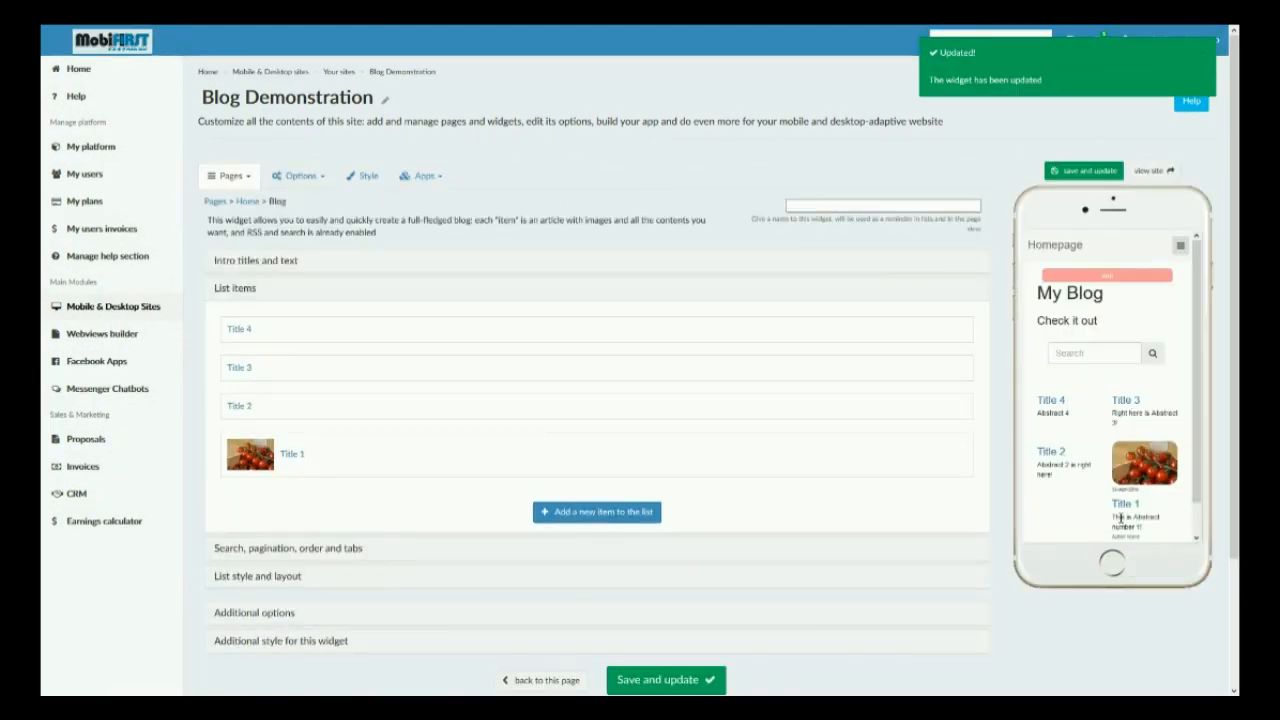
# Open the Title 1 post as a modal in the mobile preview, look through it, and close it.
pyautogui.click(1120, 517)
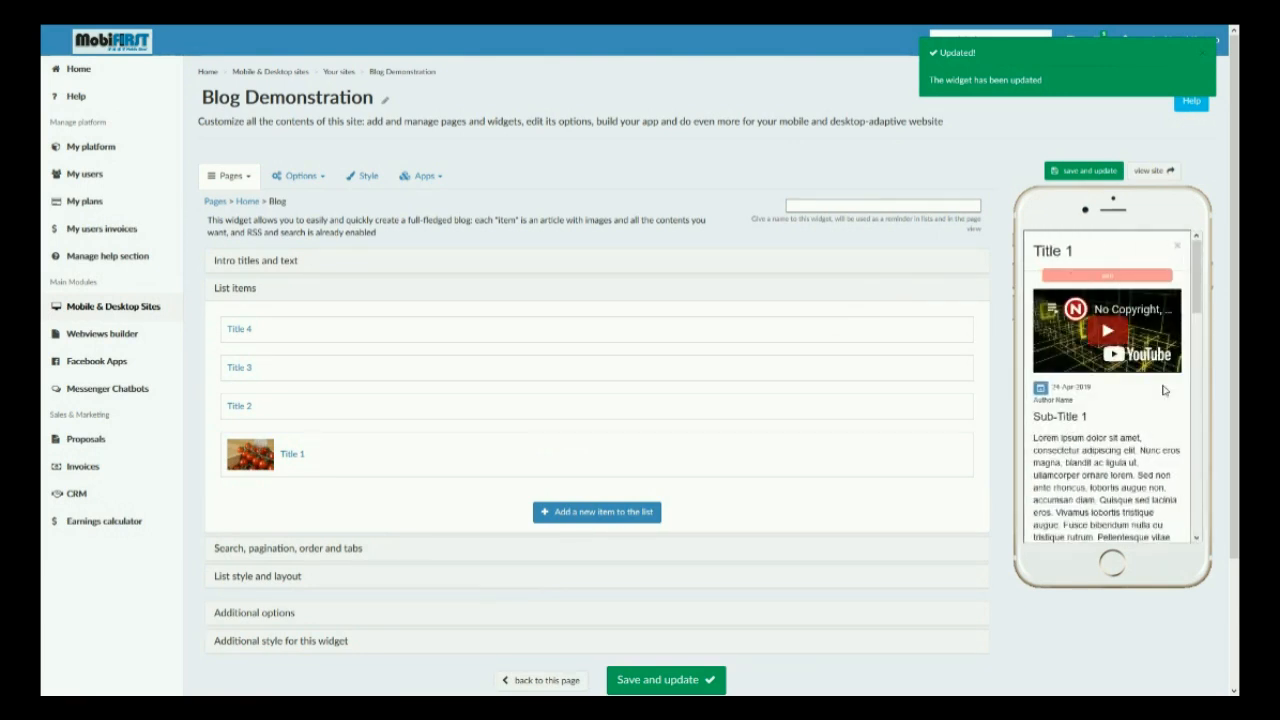
pyautogui.scroll(-10, 1110, 380)
pyautogui.scroll(10, 1139, 412)
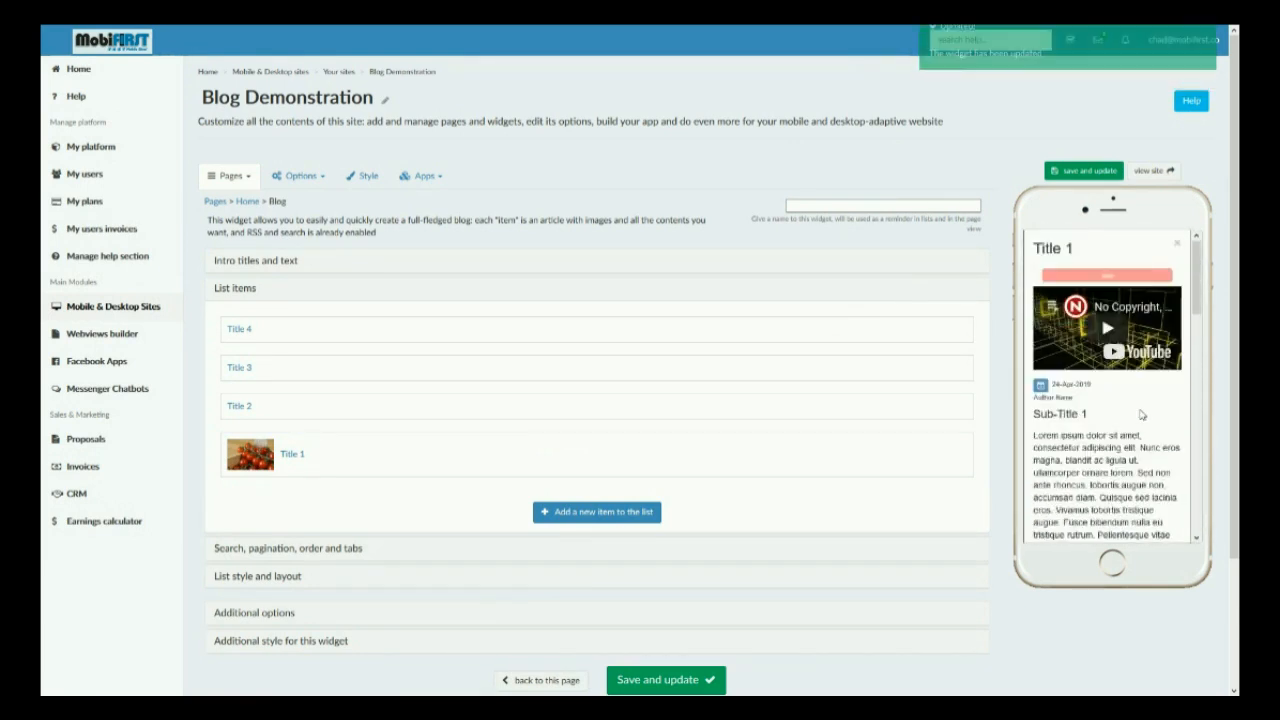
pyautogui.click(1177, 253)
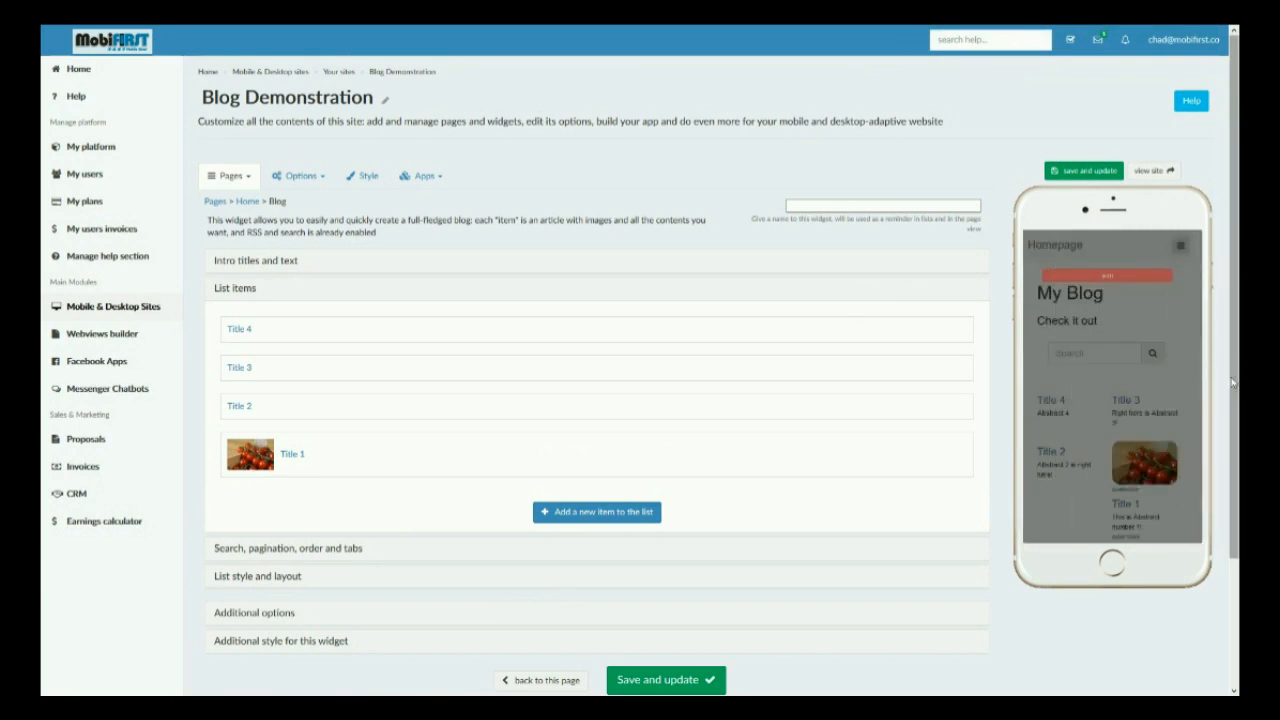
pyautogui.scroll(-1, 1096, 430)
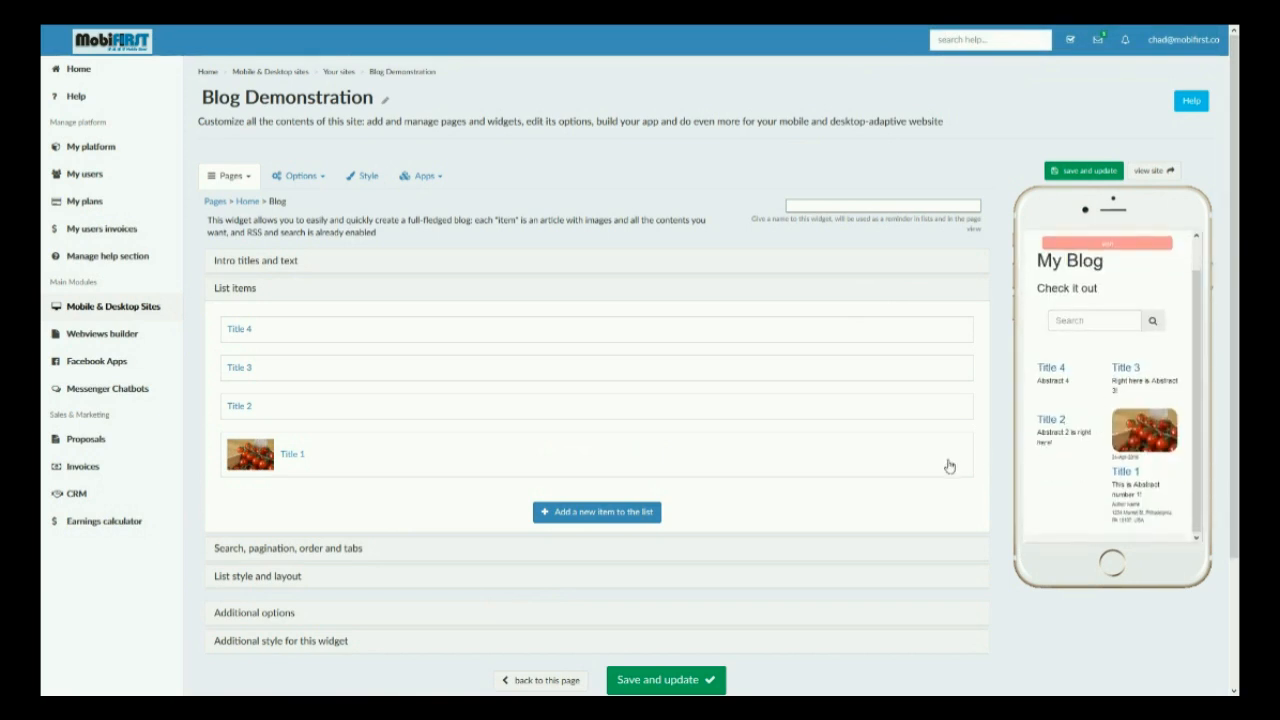
# Enable the option to show the blog items as an accordion and save the widget.
pyautogui.click(277, 577)
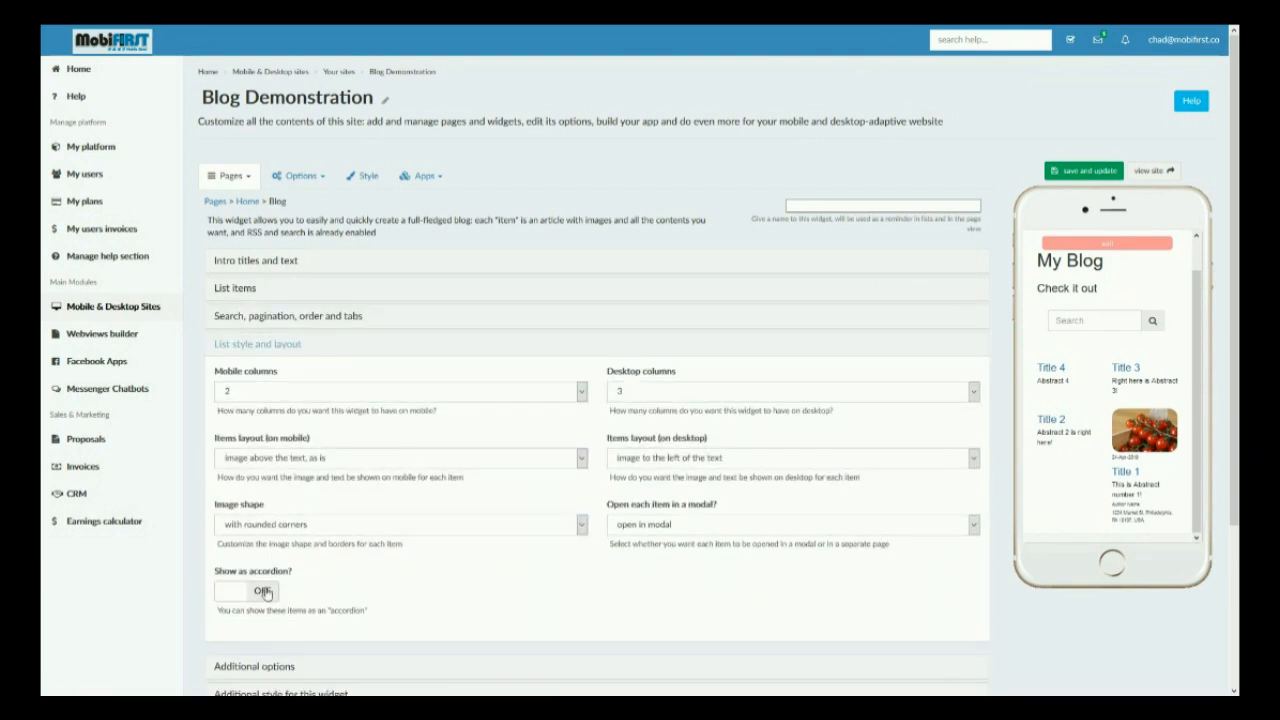
pyautogui.click(263, 591)
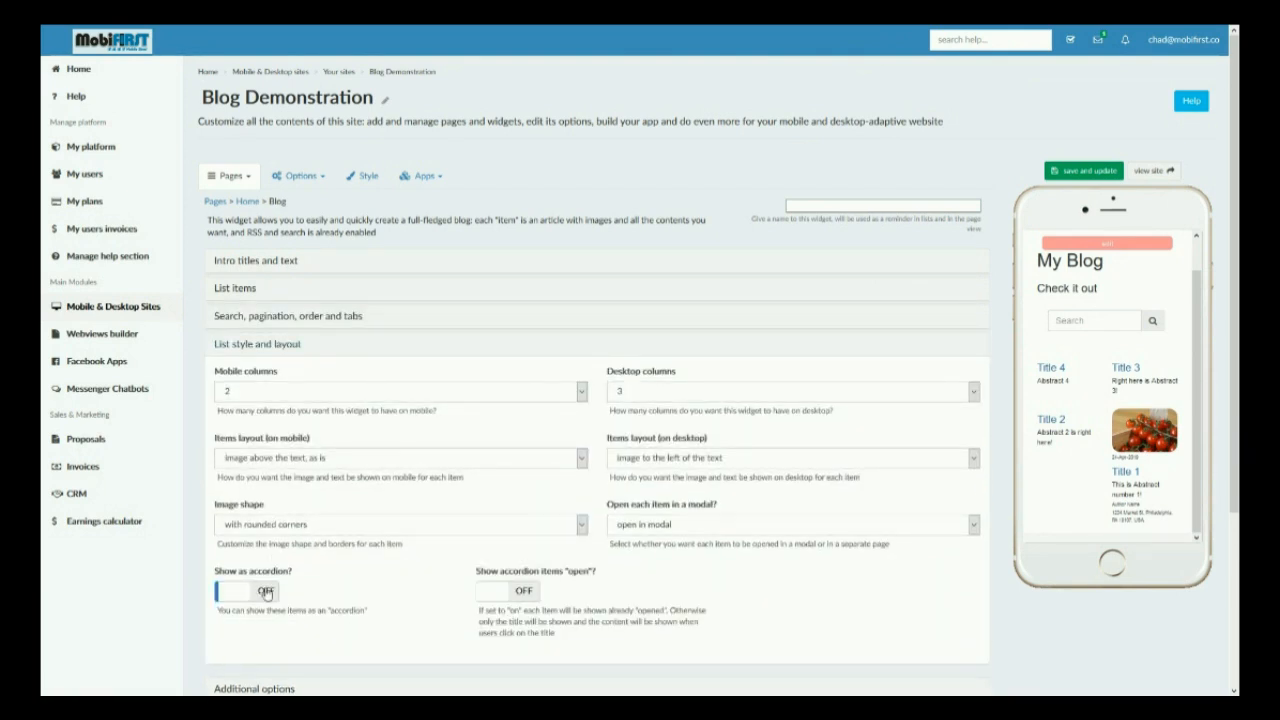
pyautogui.click(1072, 168)
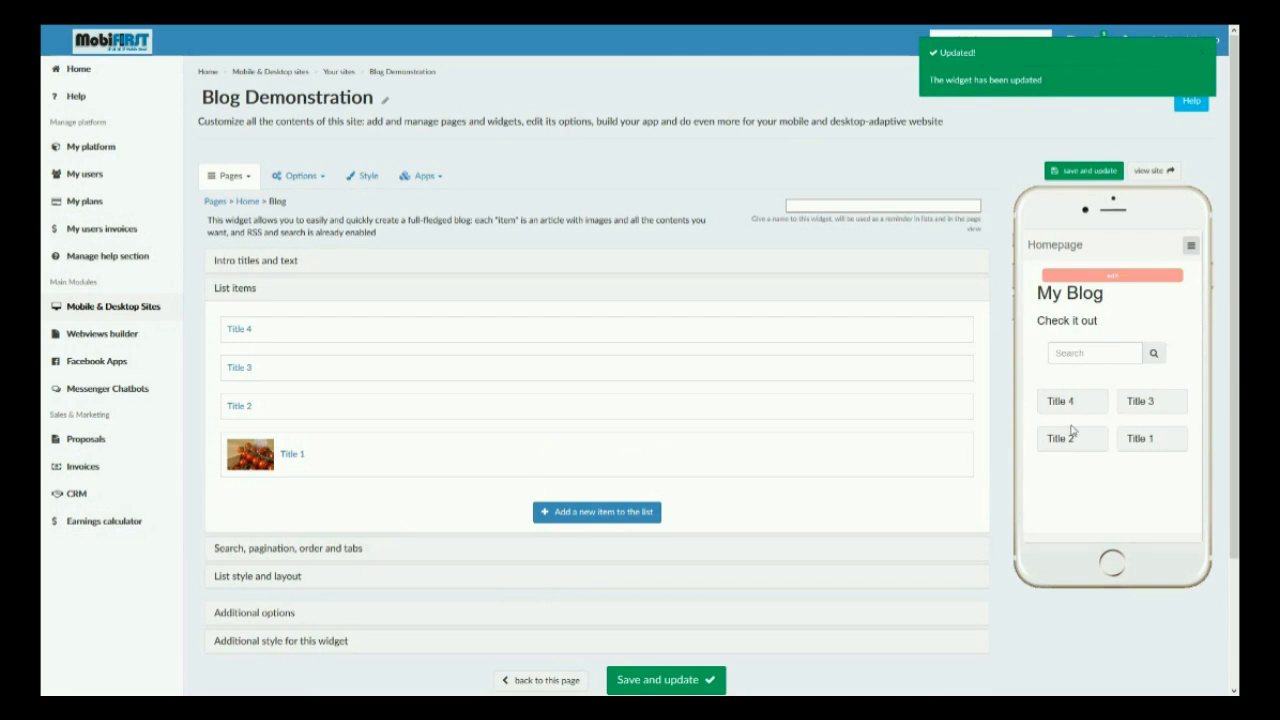
# Set the blog list to 1 mobile column and save the widget.
pyautogui.click(263, 578)
pyautogui.click(292, 392)
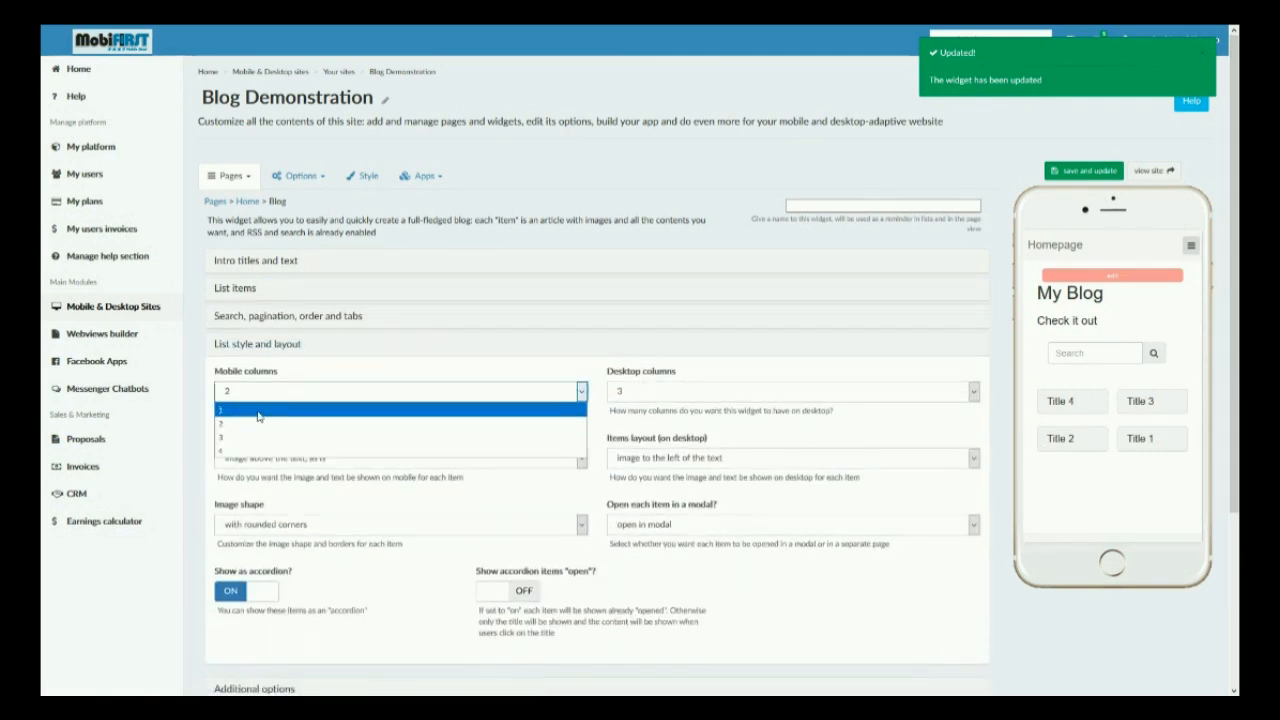
pyautogui.click(290, 406)
pyautogui.click(1087, 172)
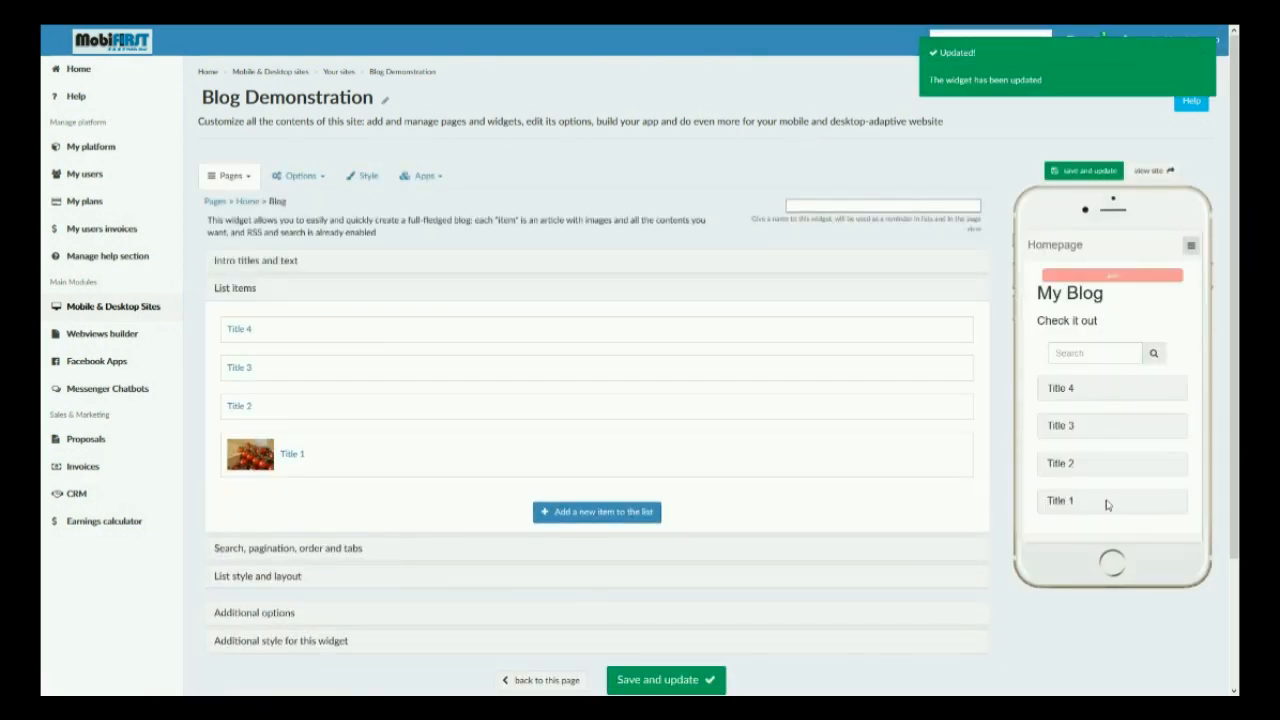
# Expand, look through and collapse the Title 1 and Title 2 accordion items in the mobile preview.
pyautogui.click(1053, 507)
pyautogui.scroll(-3, 1068, 432)
pyautogui.scroll(5, 1070, 420)
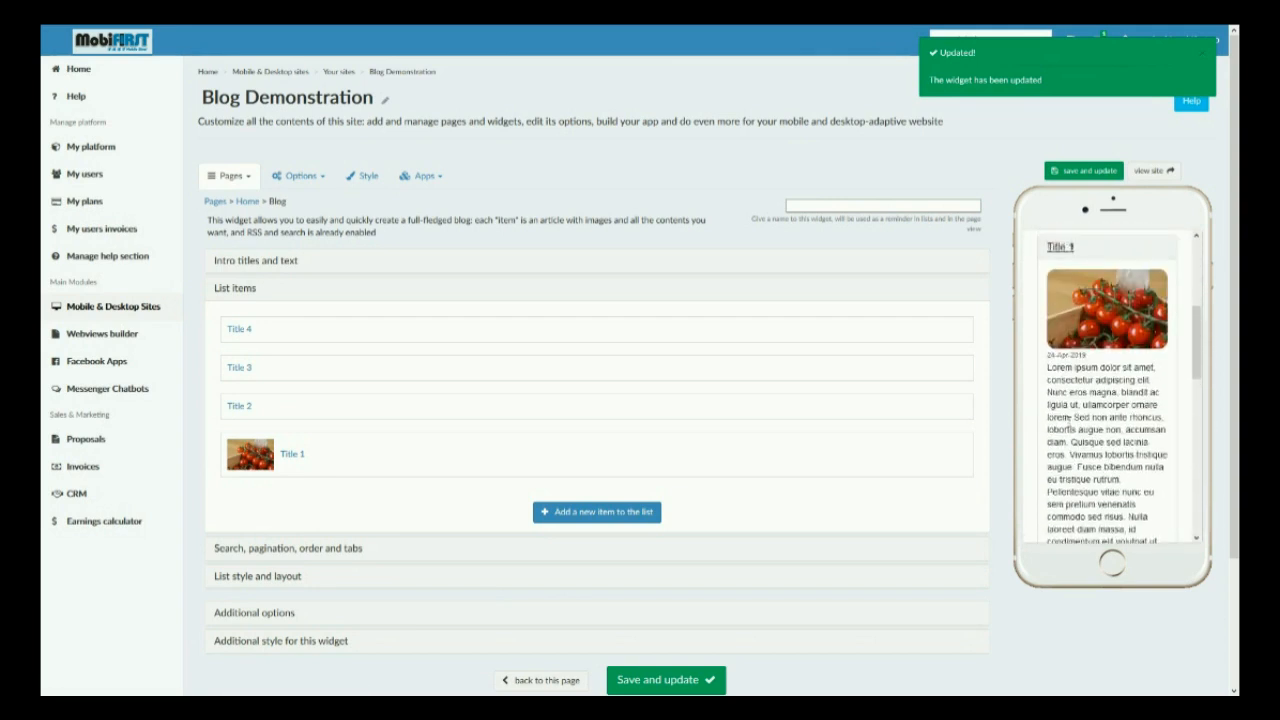
pyautogui.click(1068, 314)
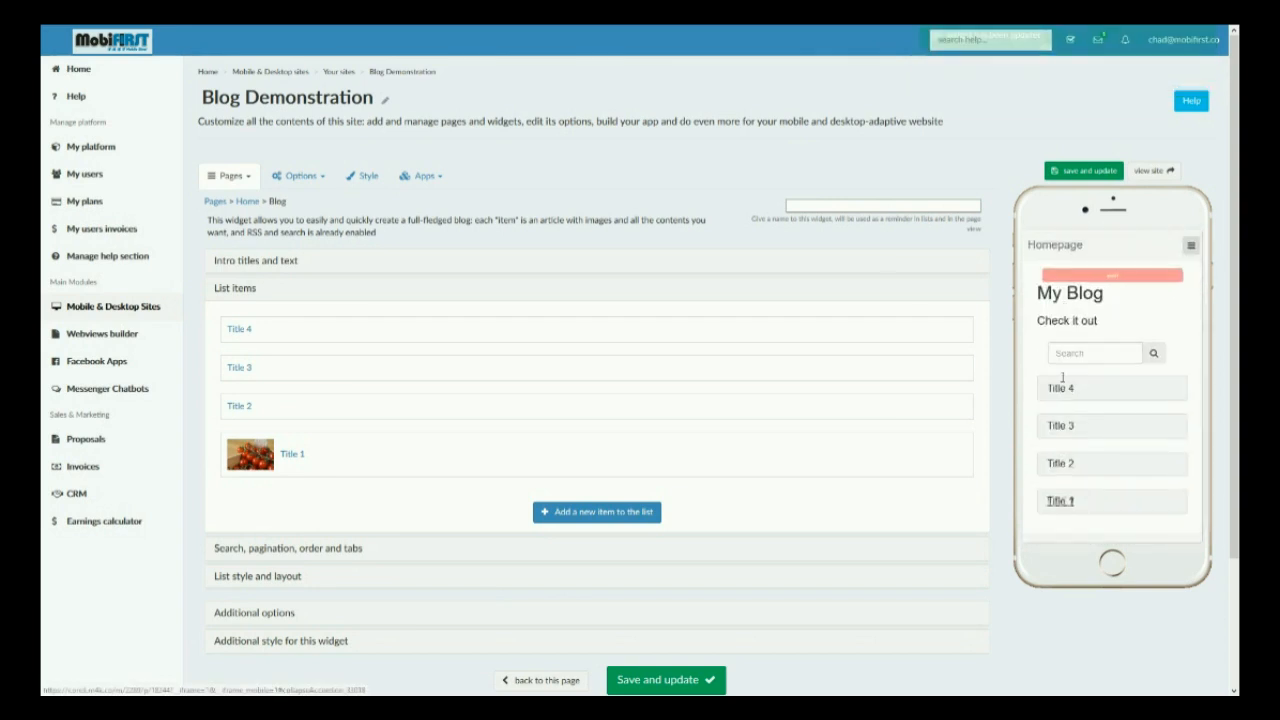
pyautogui.click(1062, 466)
pyautogui.scroll(-5, 1062, 470)
pyautogui.scroll(5, 1062, 470)
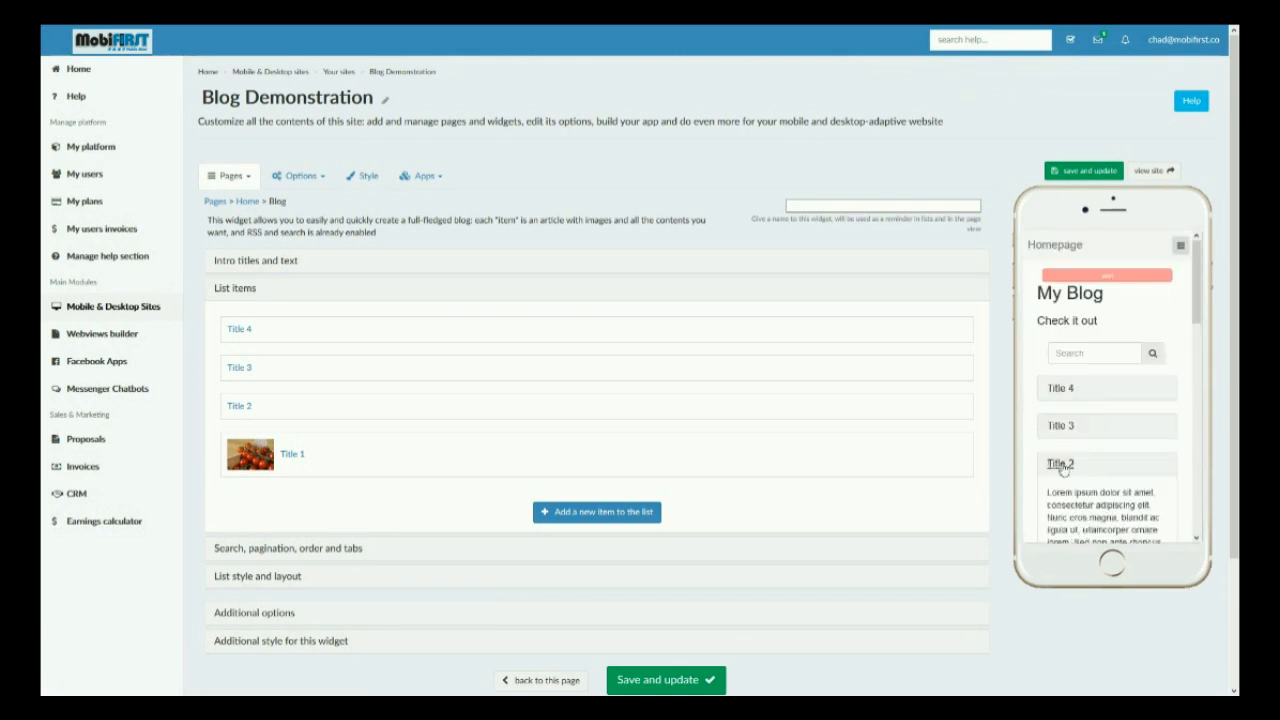
pyautogui.click(1062, 466)
# Review the list style and layout settings, and view the widget's additional options for login, mobile and desktop display.
pyautogui.scroll(-1, 1062, 466)
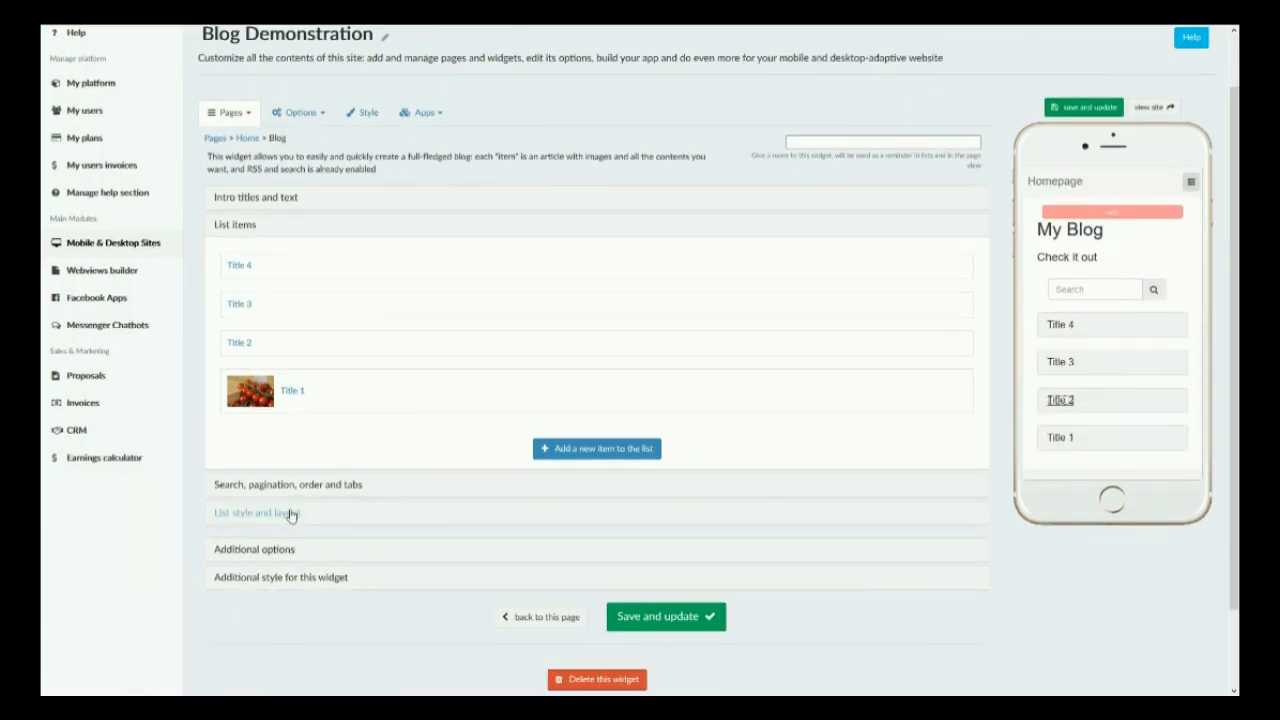
pyautogui.click(255, 513)
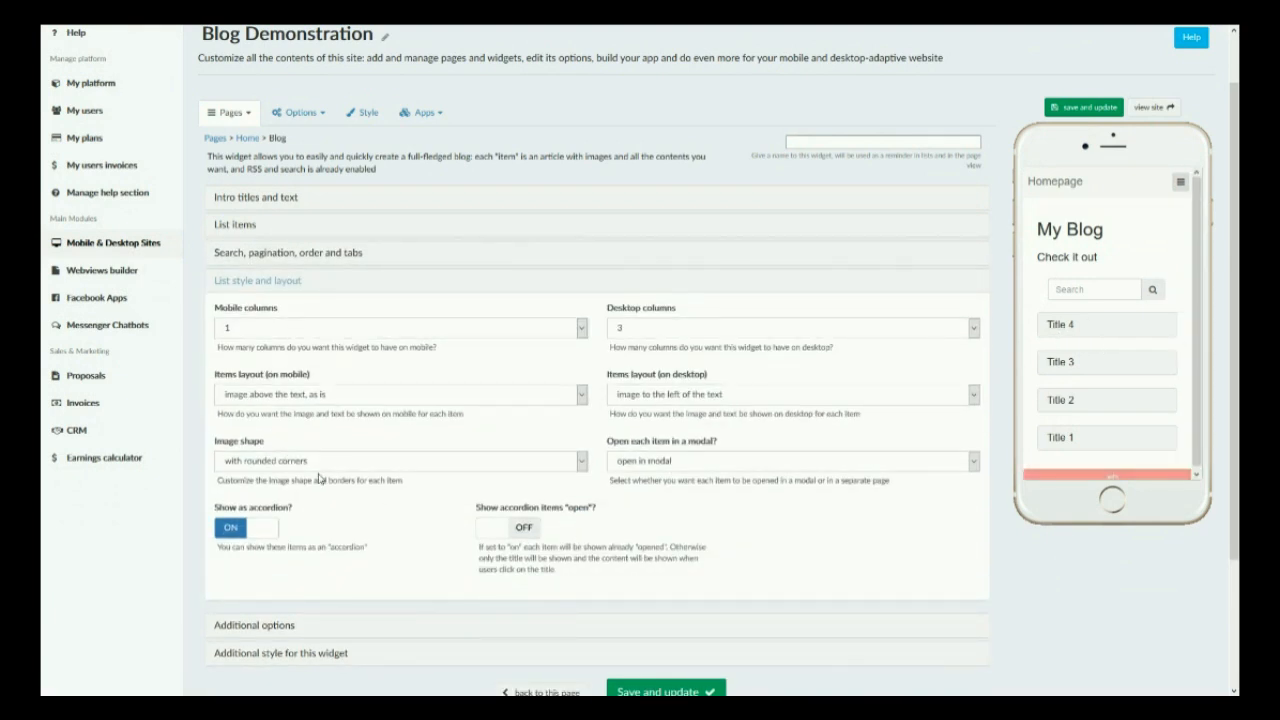
pyautogui.scroll(-2, 320, 512)
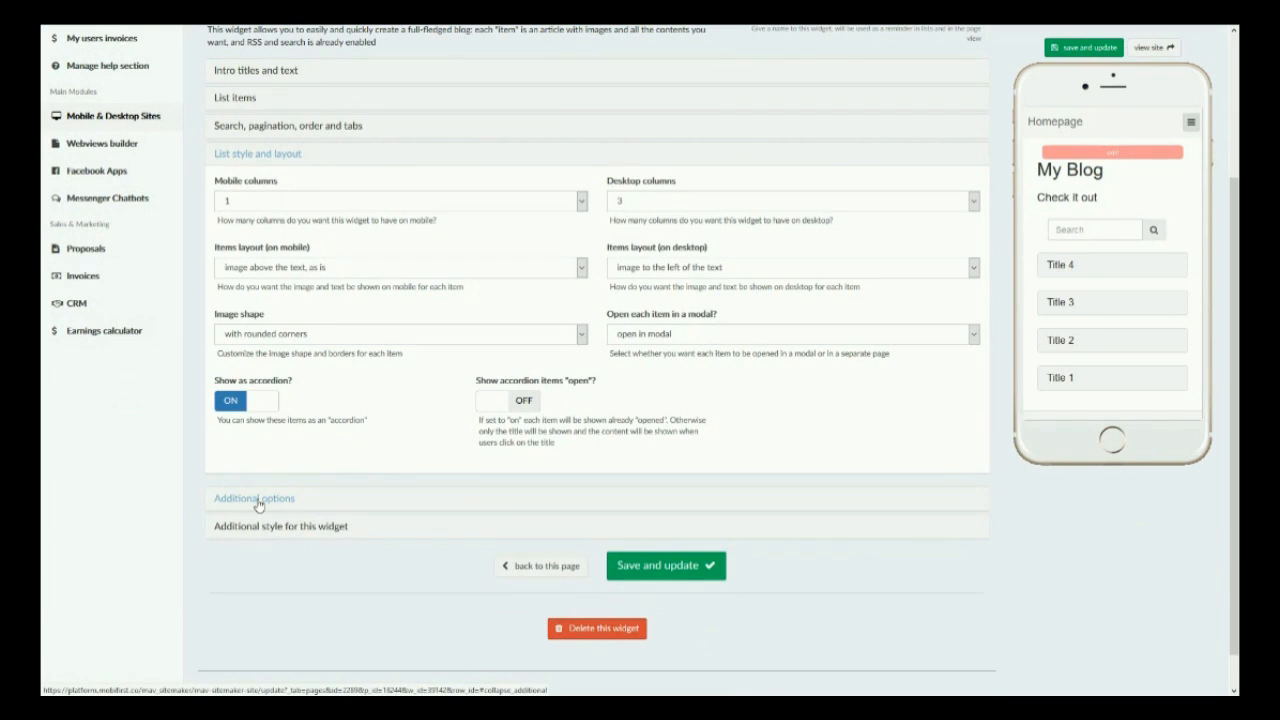
pyautogui.click(257, 503)
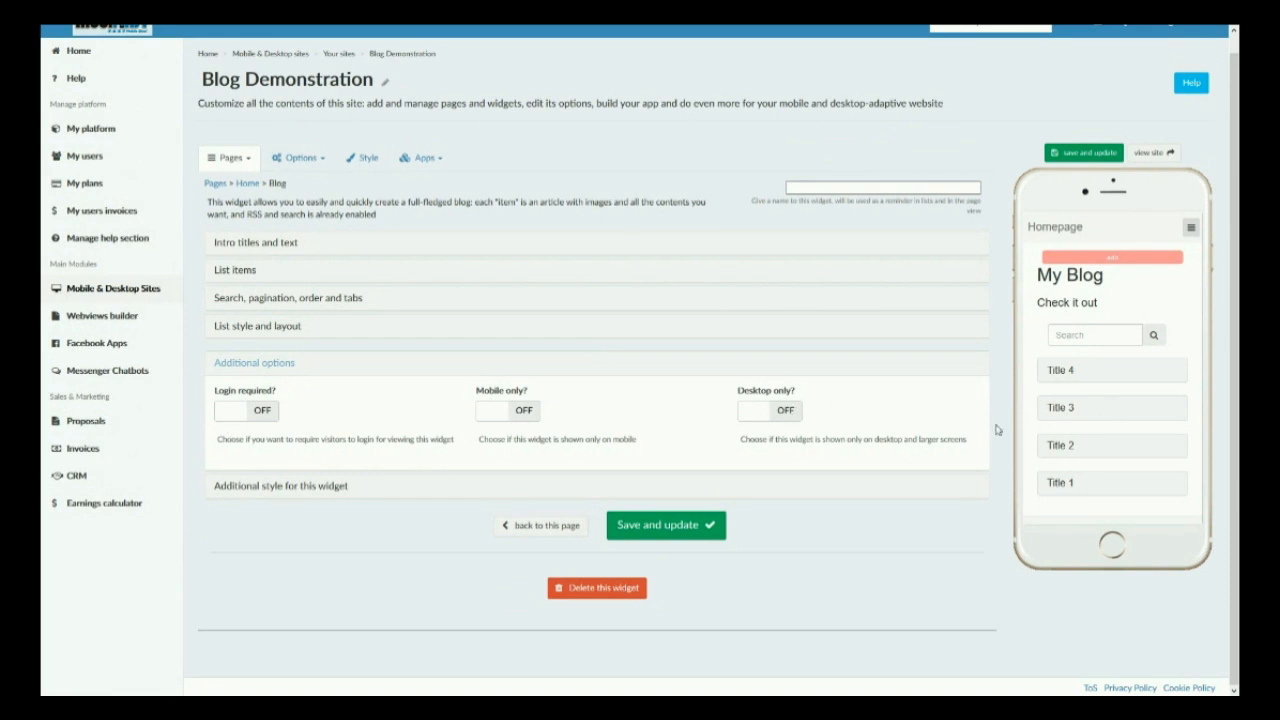
# Examine the widget's additional style settings for desktop space, margins, custom class, background and animations.
pyautogui.click(310, 487)
pyautogui.scroll(-2, 318, 485)
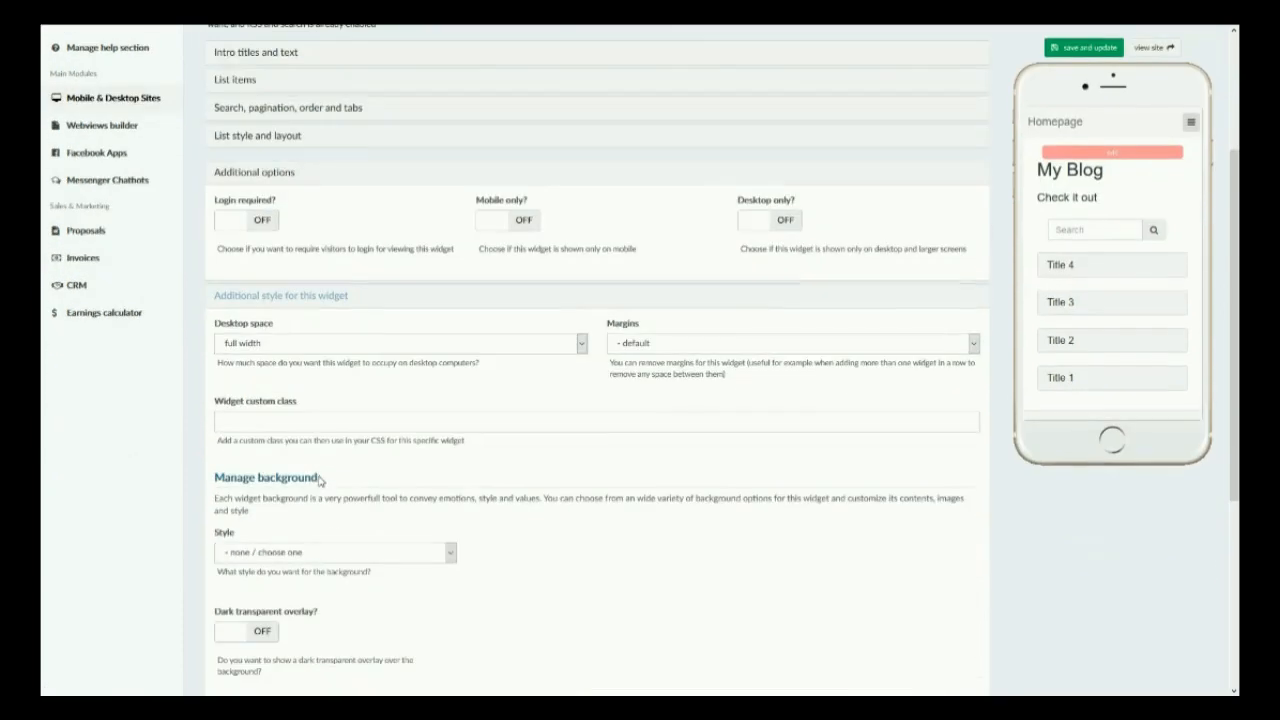
pyautogui.scroll(-2, 320, 480)
pyautogui.scroll(2, 320, 480)
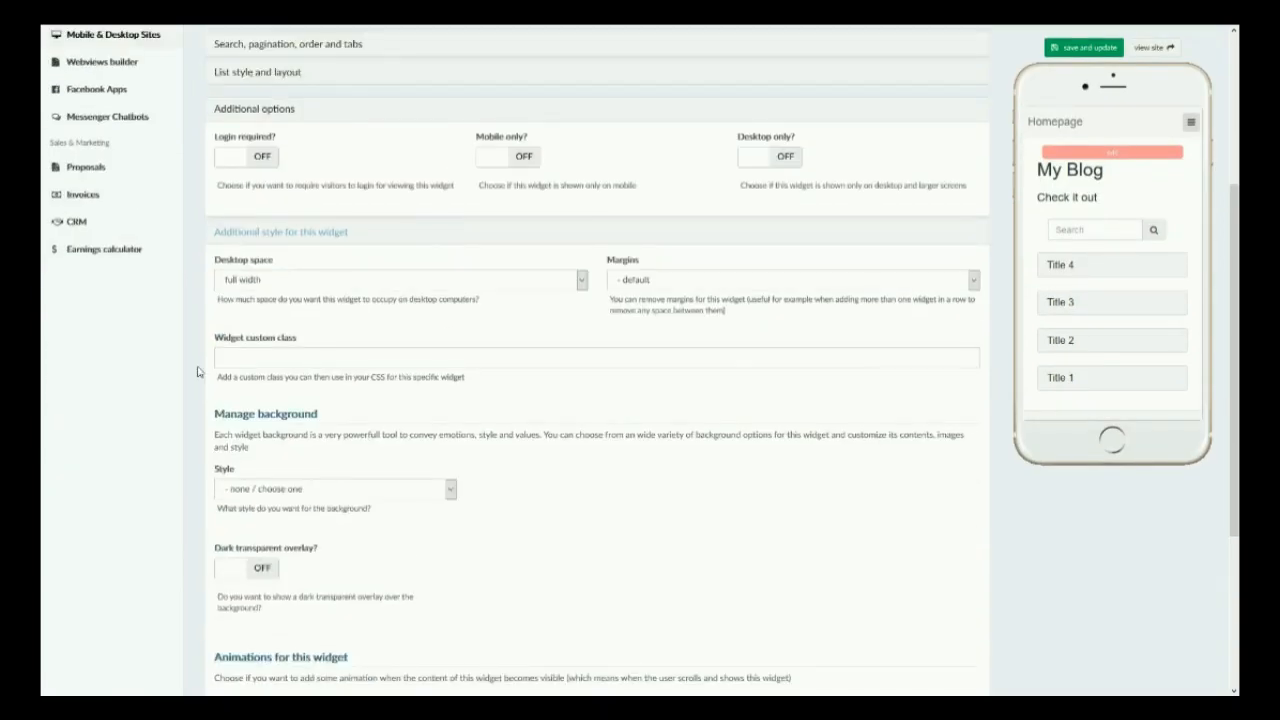
pyautogui.scroll(-2, 634, 451)
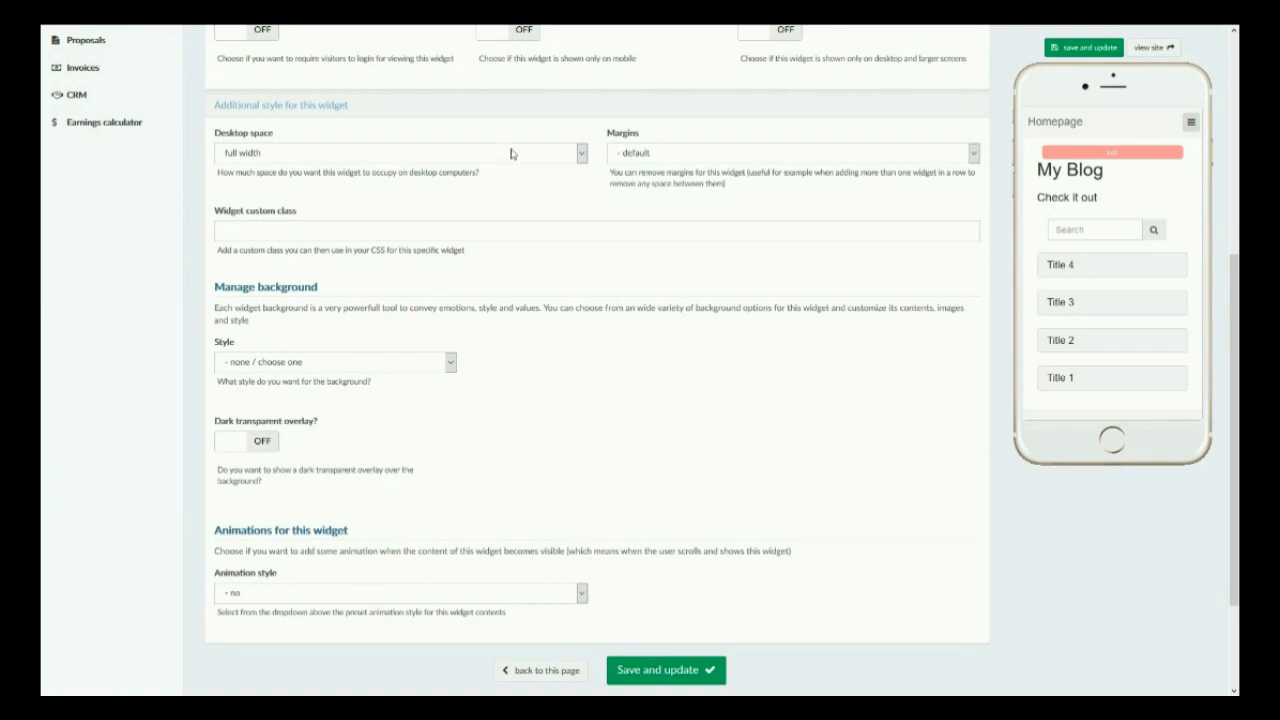
pyautogui.scroll(5, 530, 185)
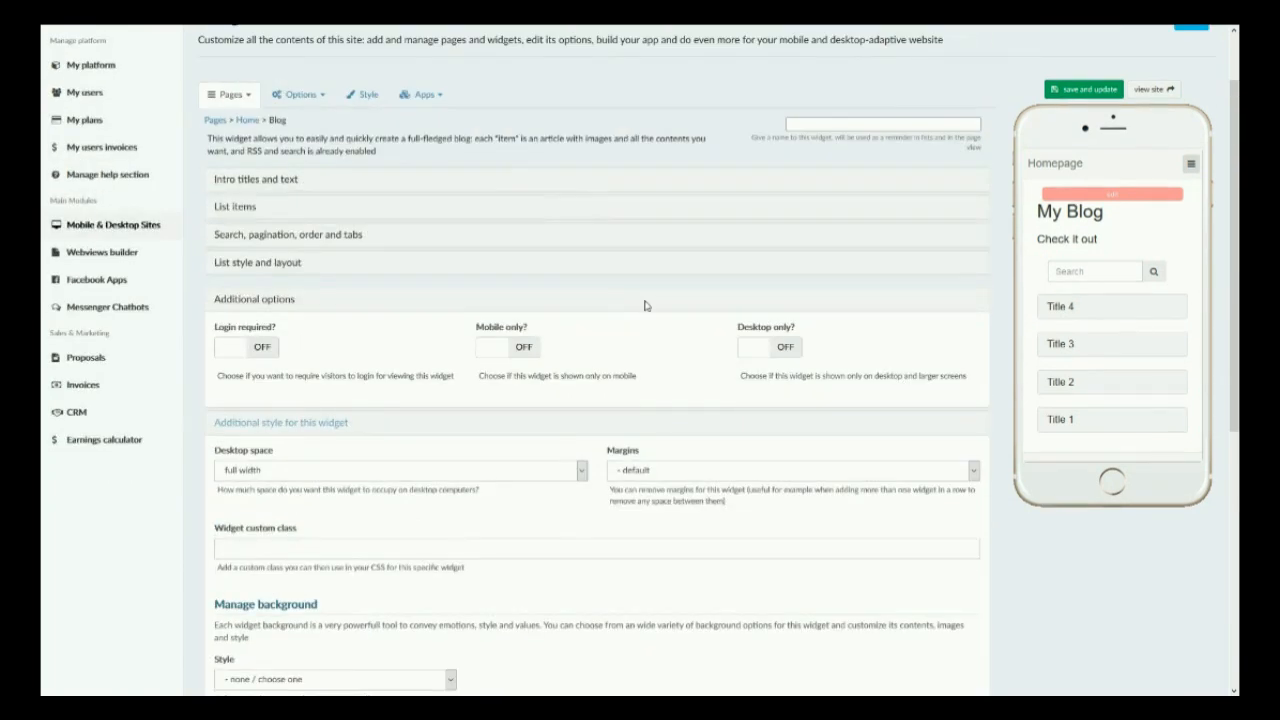
pyautogui.scroll(1, 645, 305)
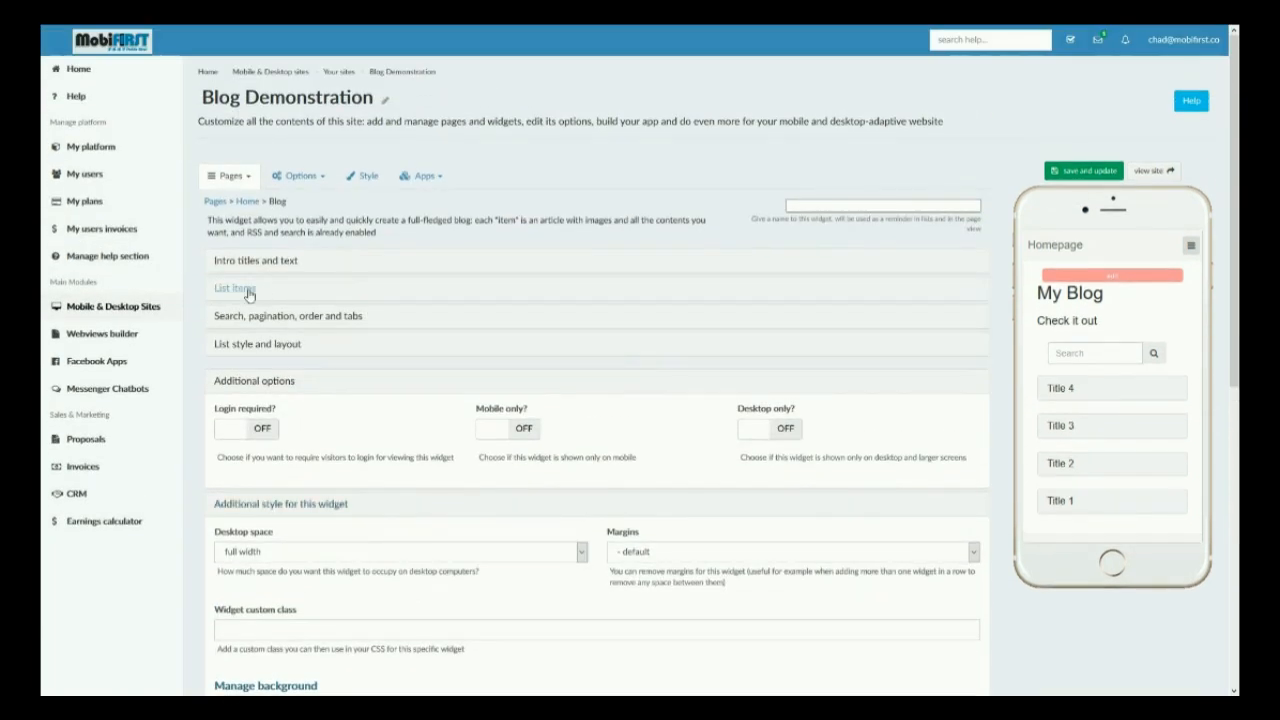
# Revisit the search, pagination, order and tabs settings, and return to the widget's list items.
pyautogui.click(246, 289)
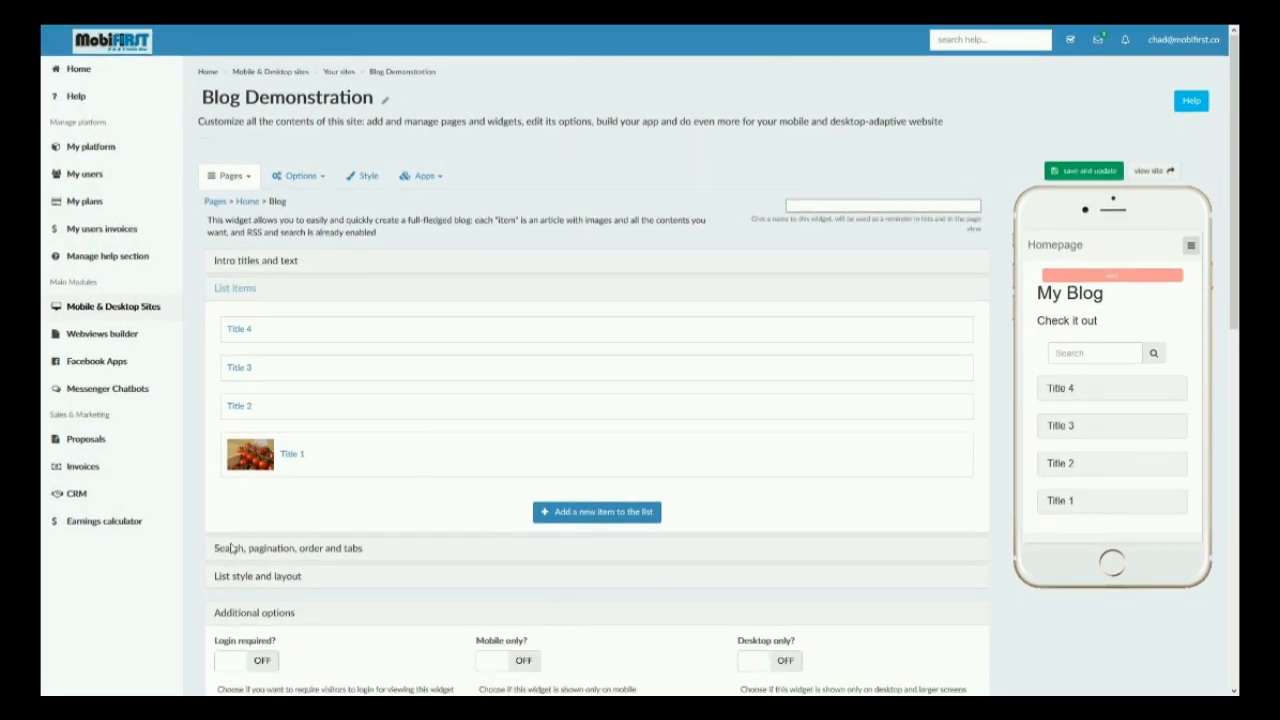
pyautogui.click(230, 548)
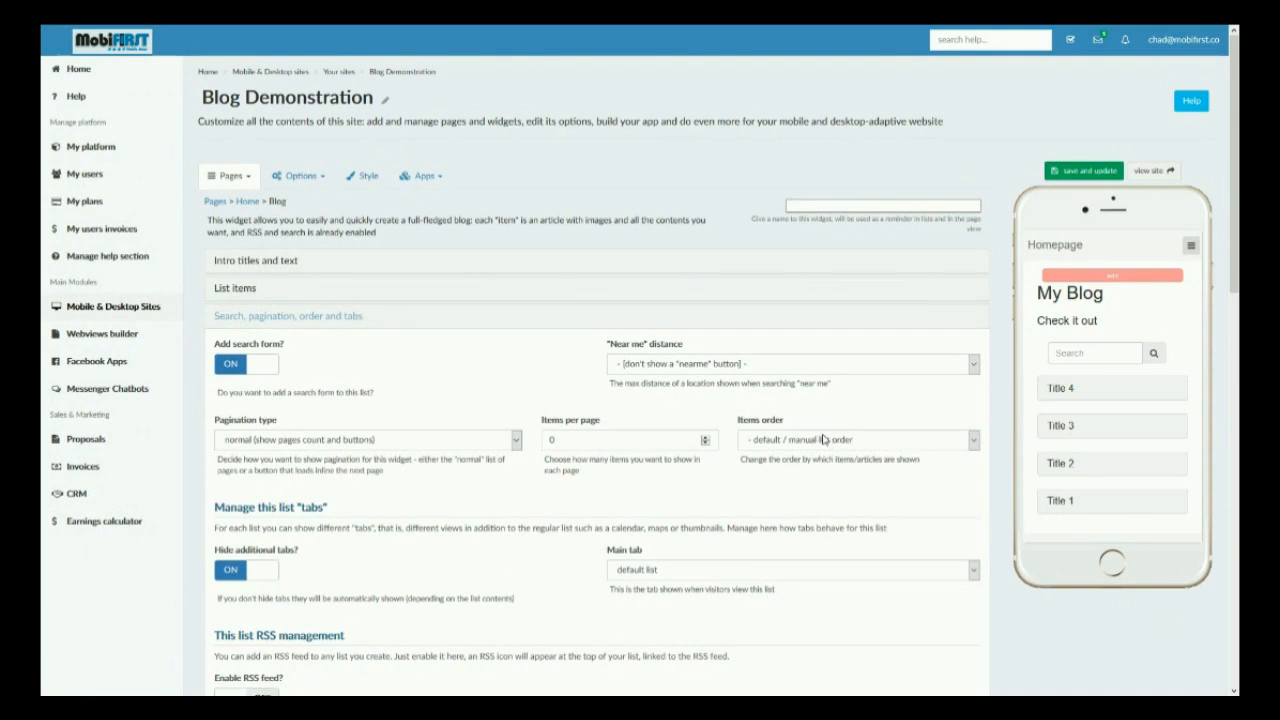
pyautogui.click(220, 291)
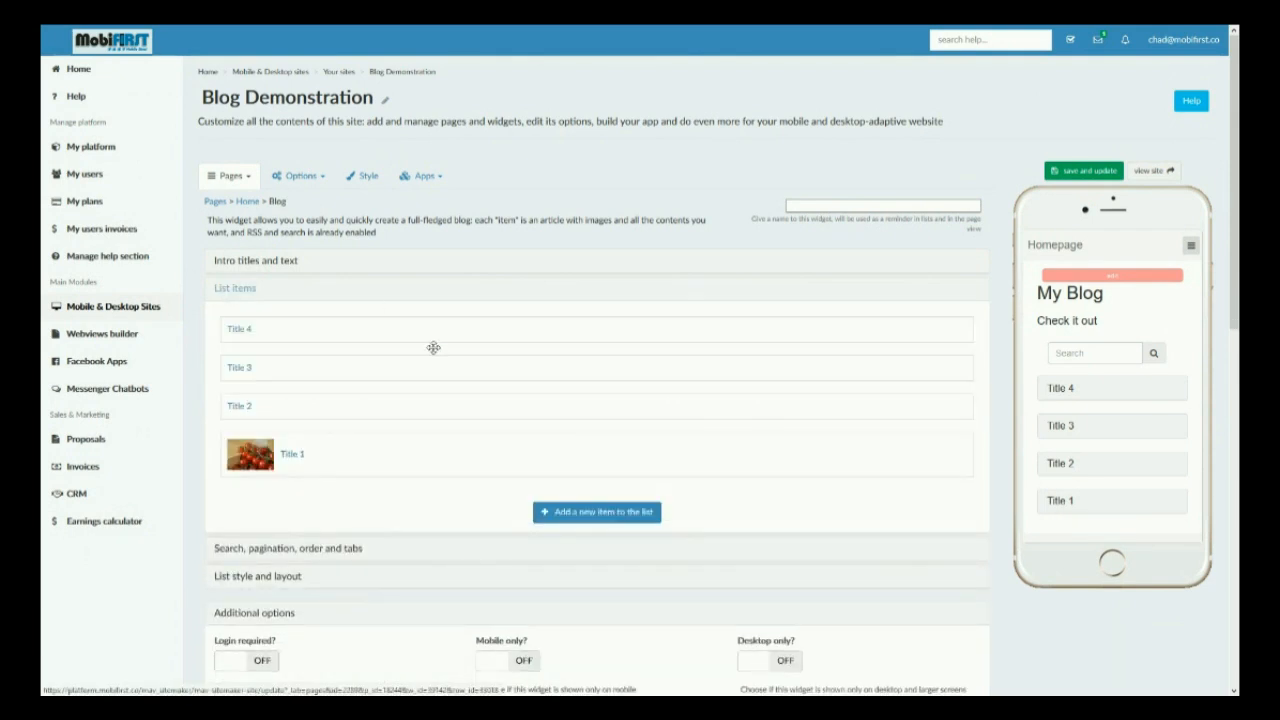